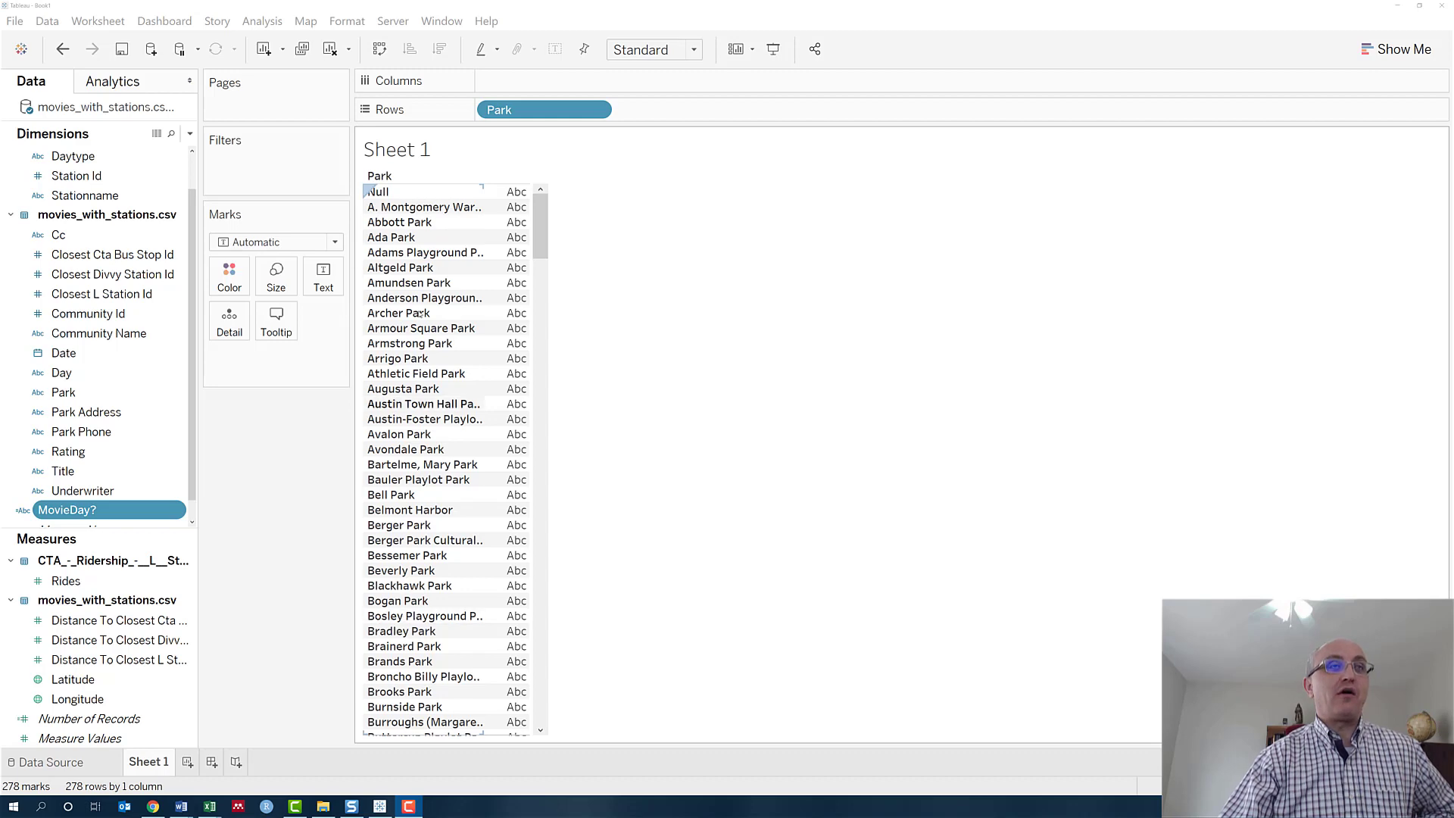
- Split the park list in Sheet 1 into columns by MovieDay? and show the Number of Records for each park
left_click(45, 761)
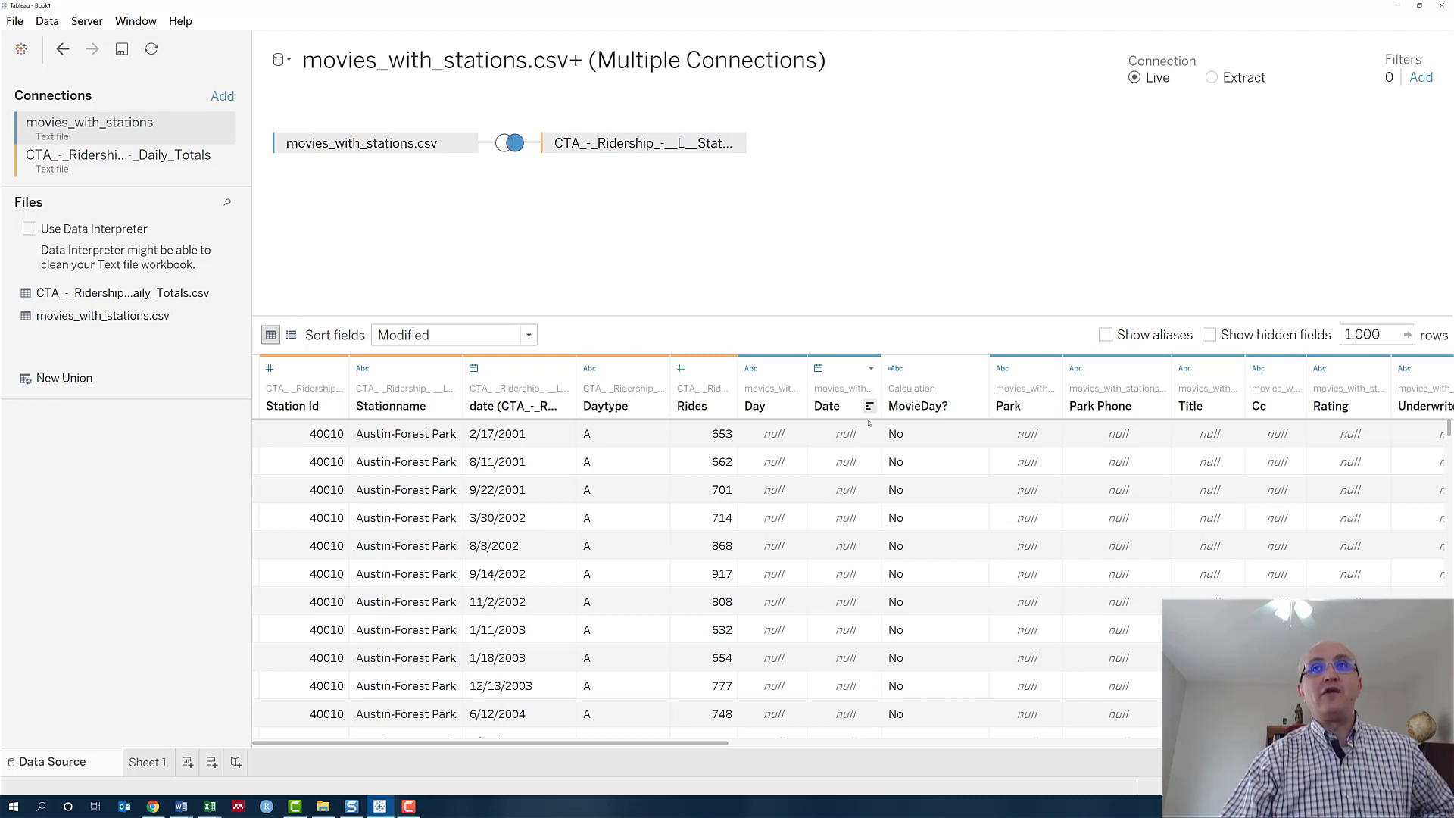
left_click(147, 762)
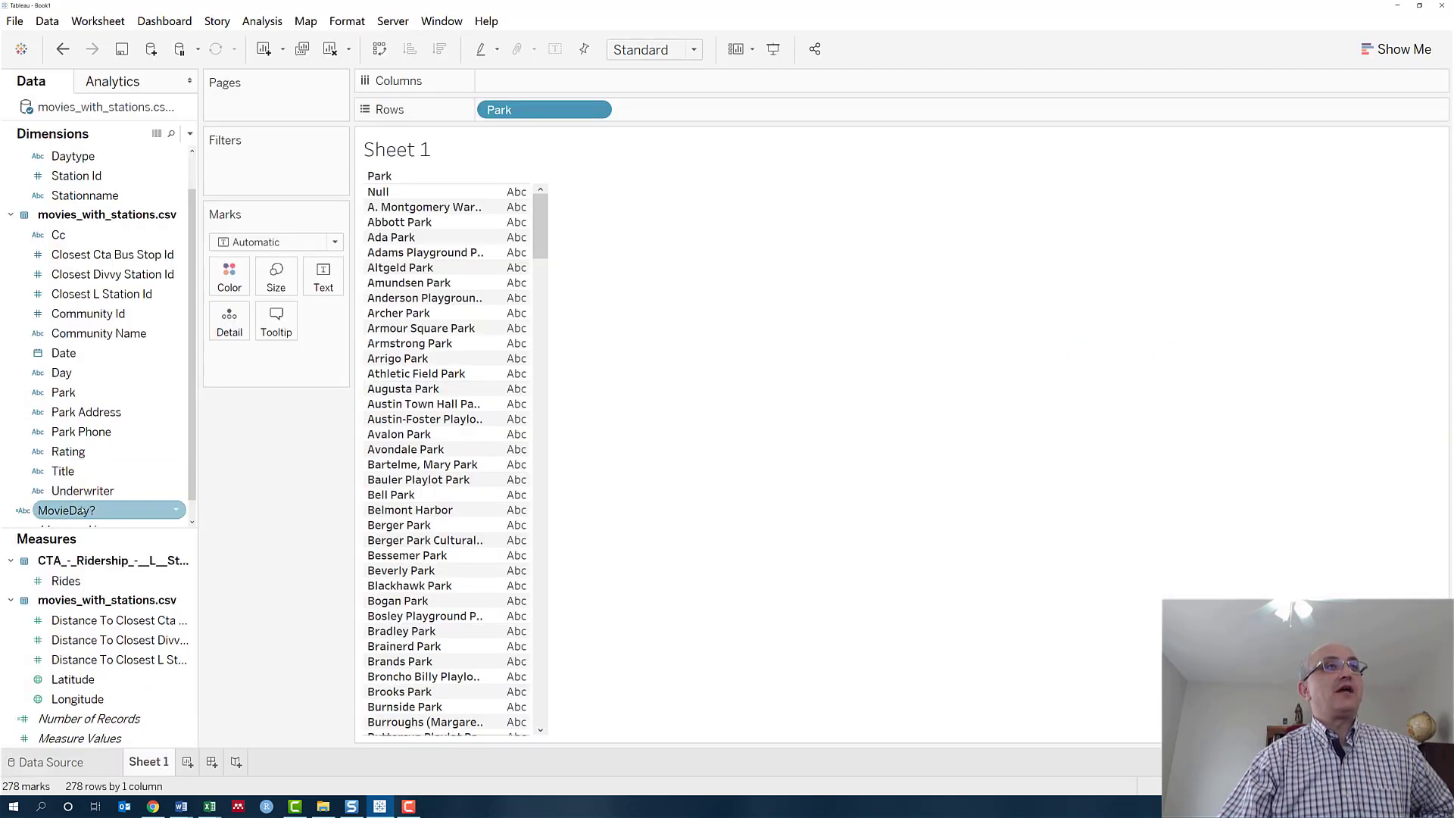
left_click_drag(66, 511, 542, 83)
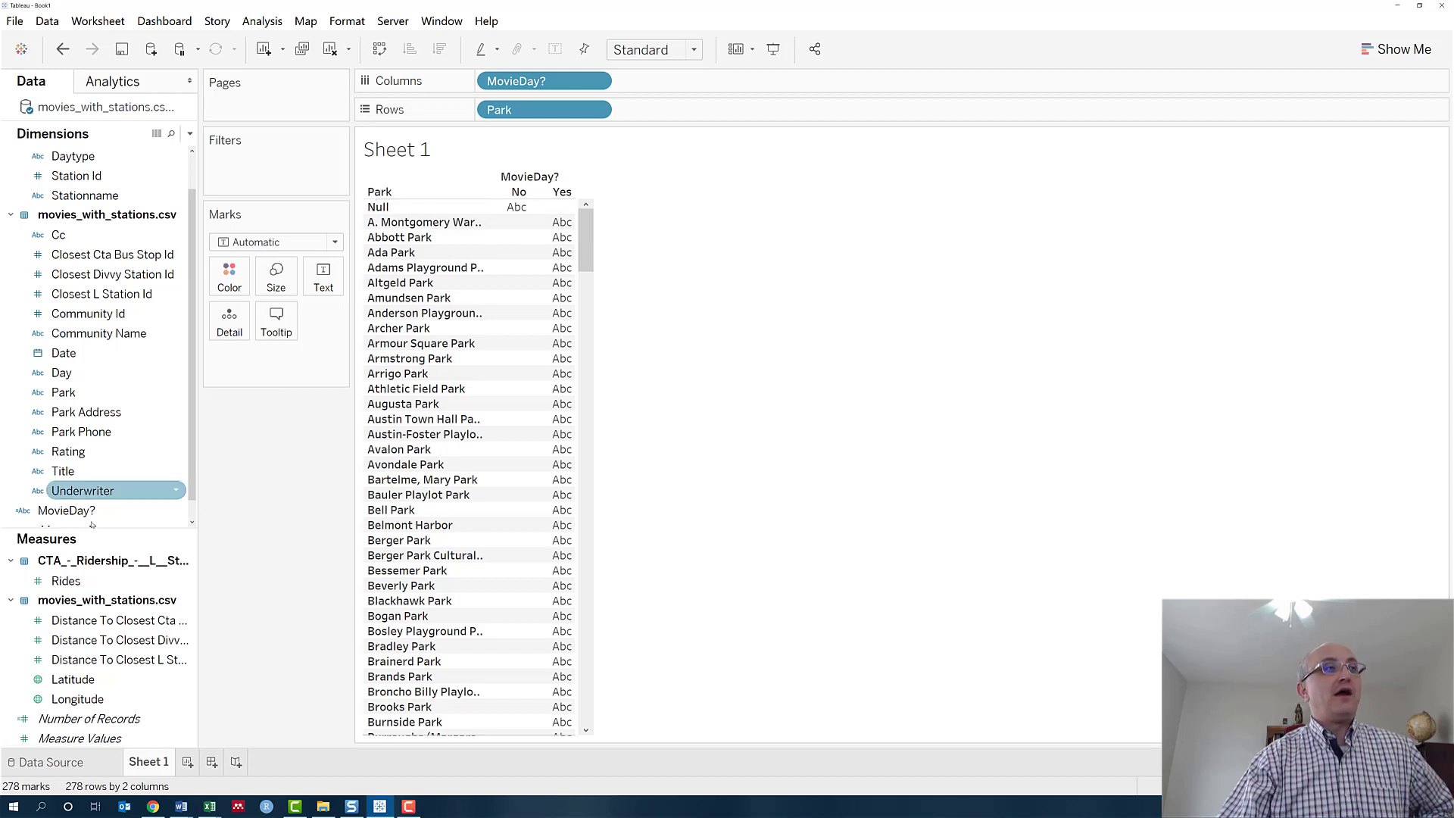
double_click(98, 724)
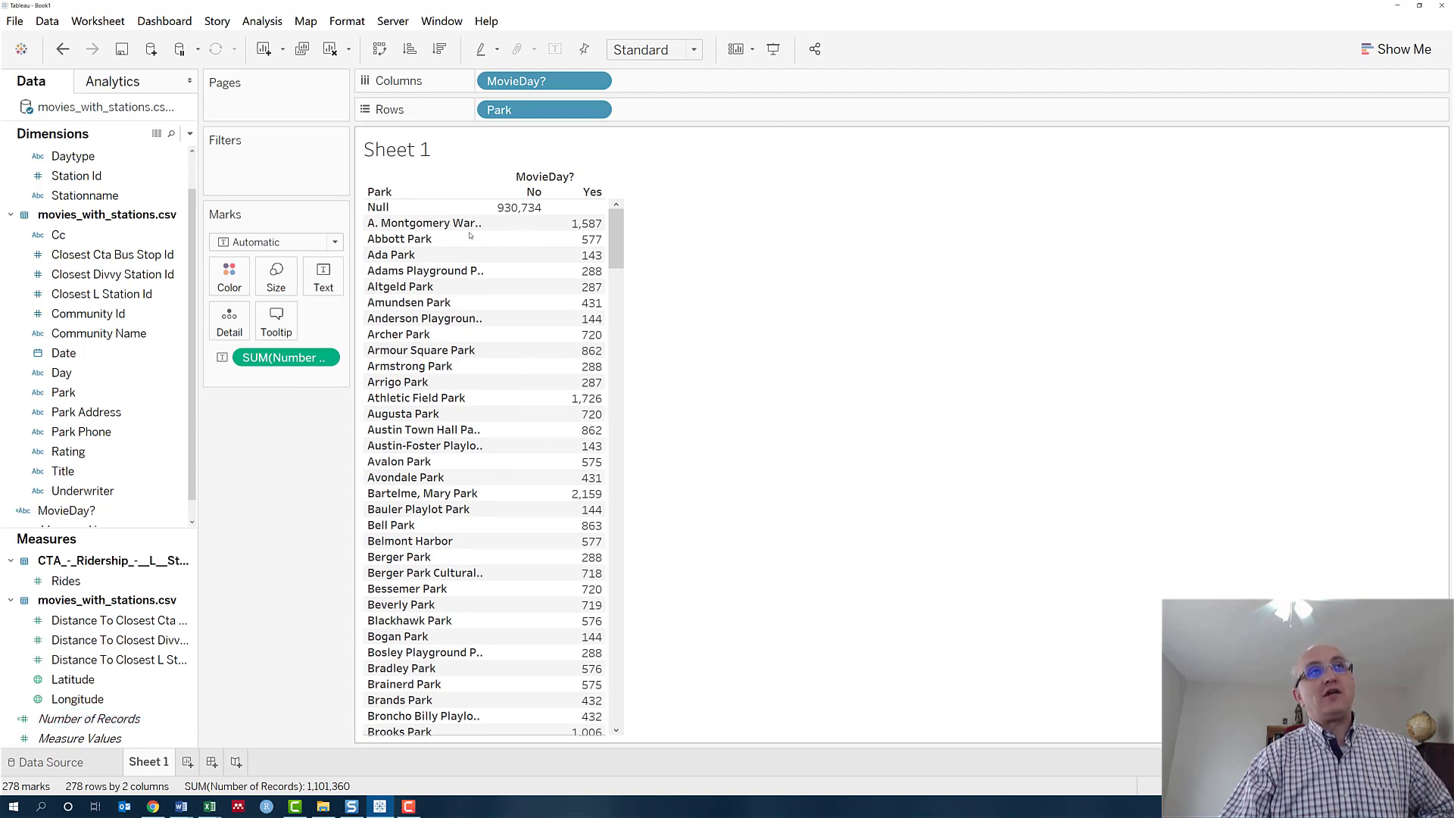
- Examine the record counts per park on movie and non-movie days, and check the Park values in the data source rows
mouse_move(593, 225)
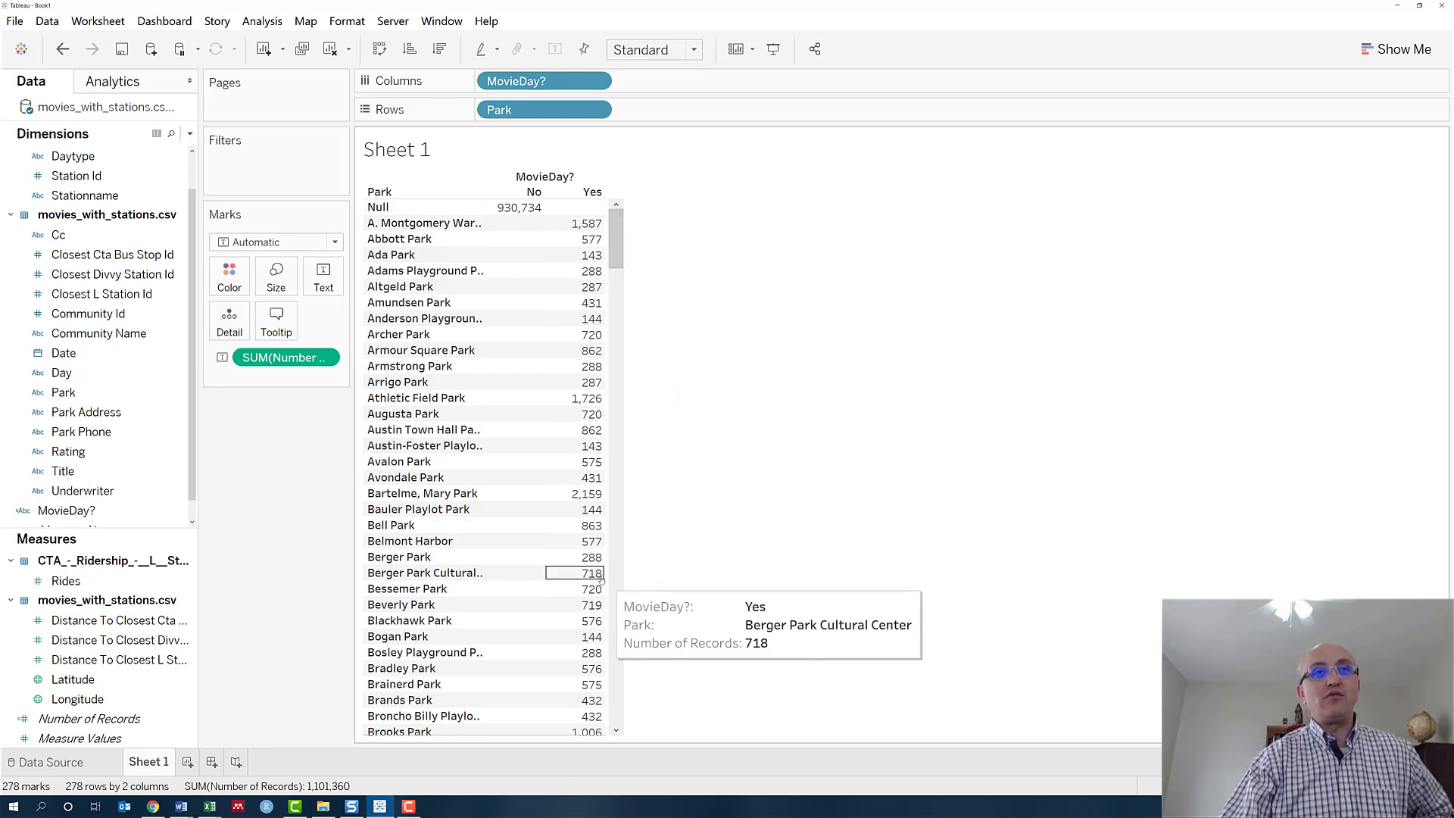
scroll(598, 566, "down", 6)
scroll(594, 566, "up", 6)
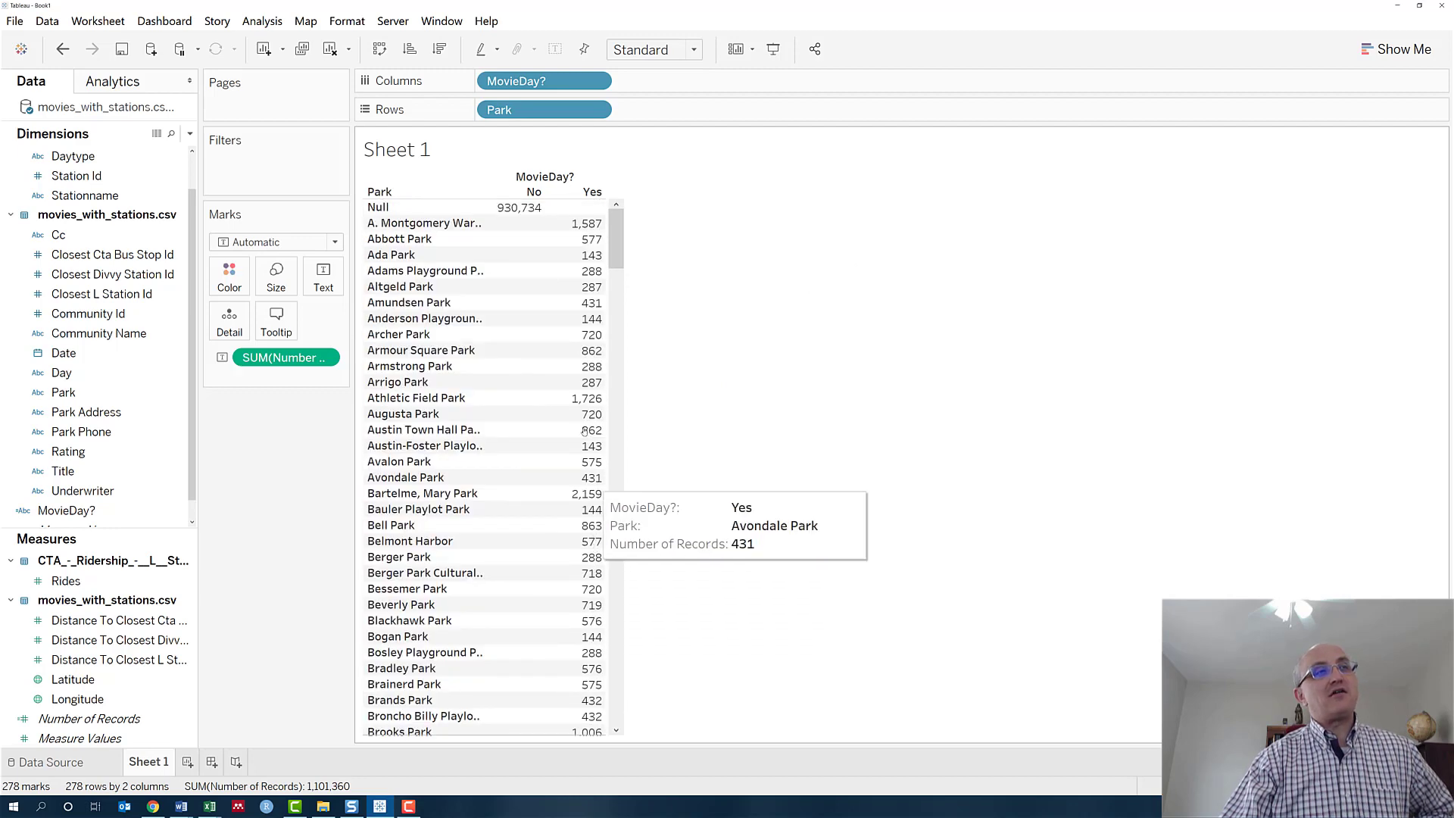
mouse_move(577, 303)
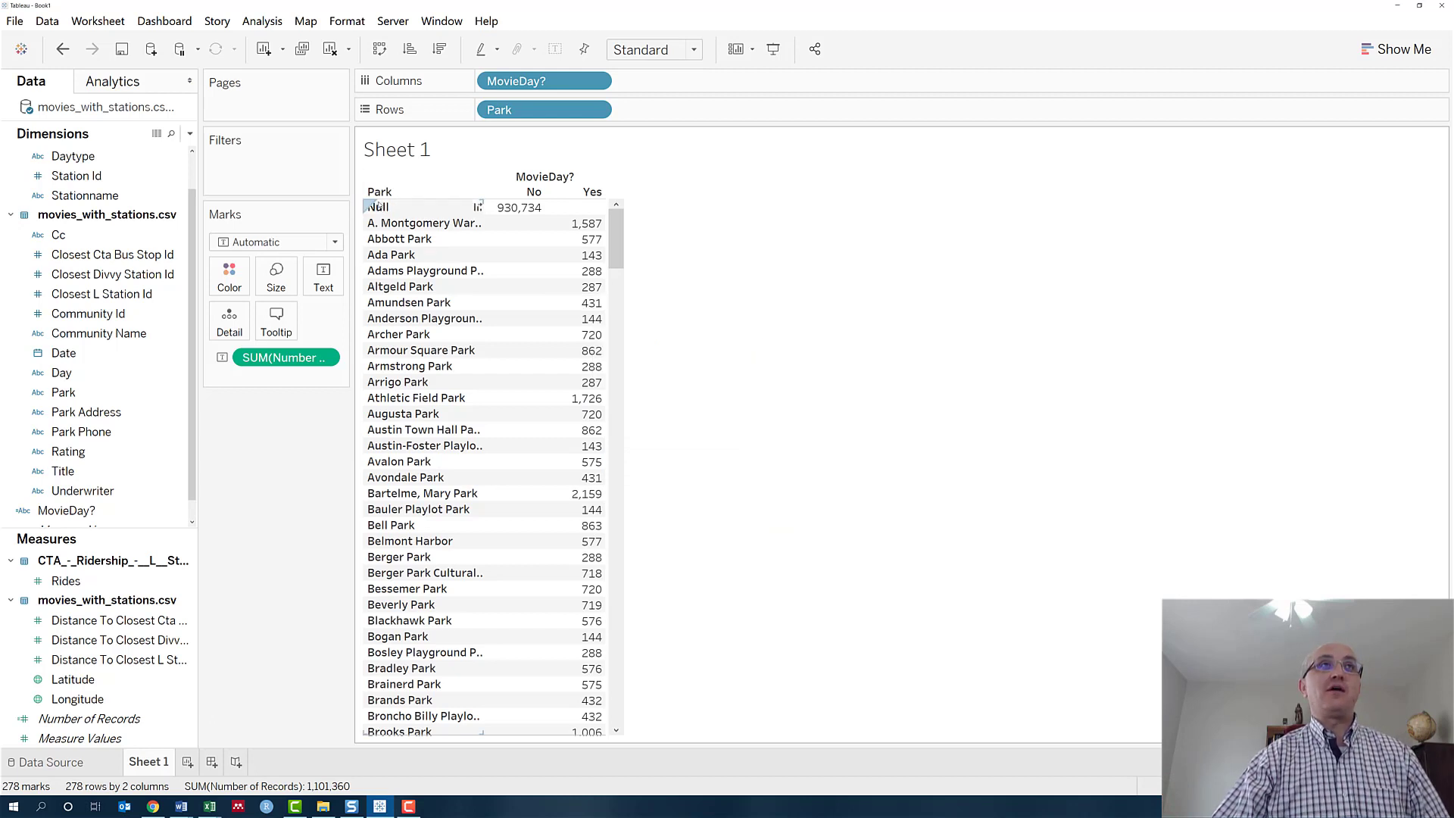
mouse_move(520, 209)
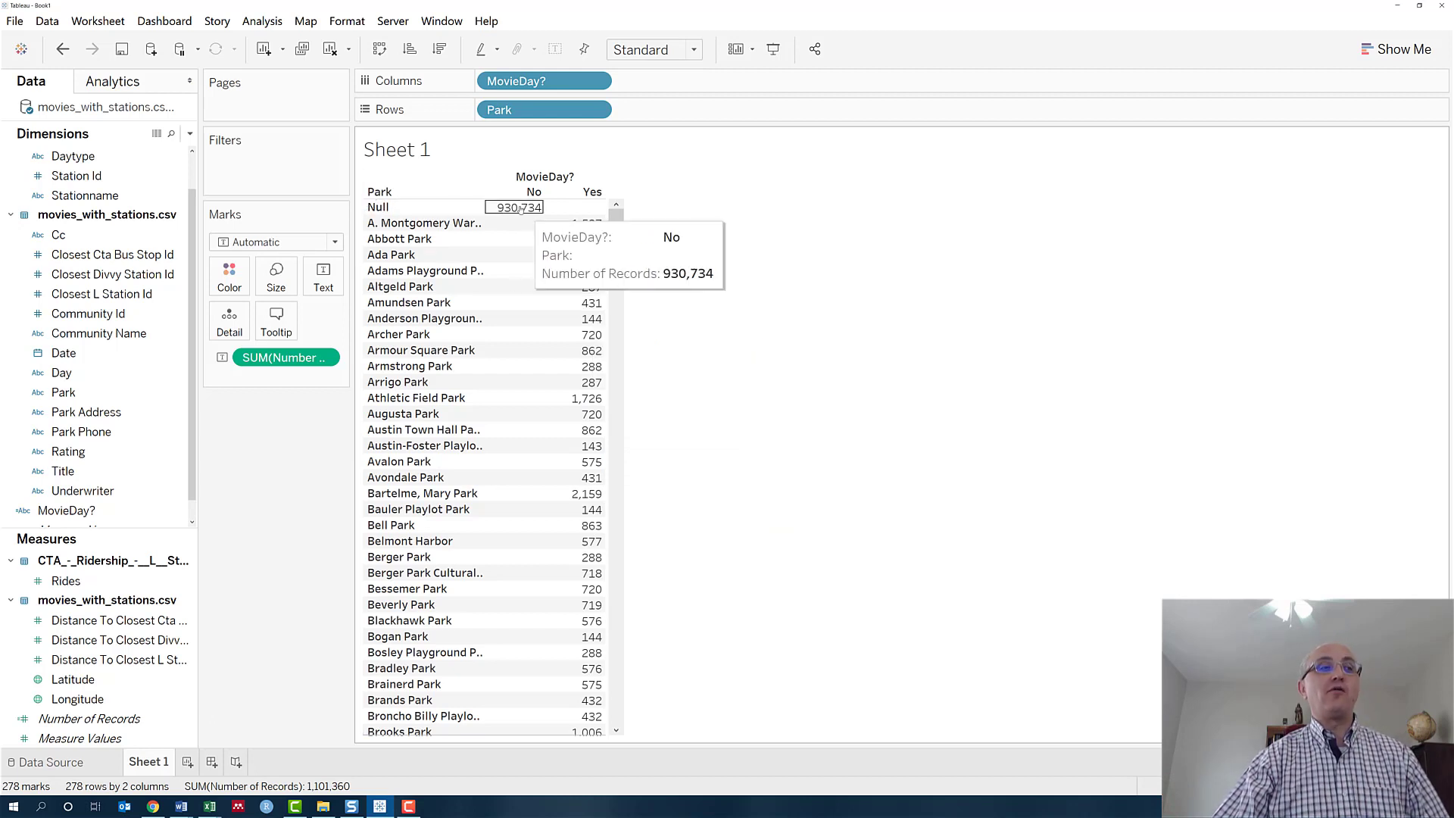
left_click(50, 762)
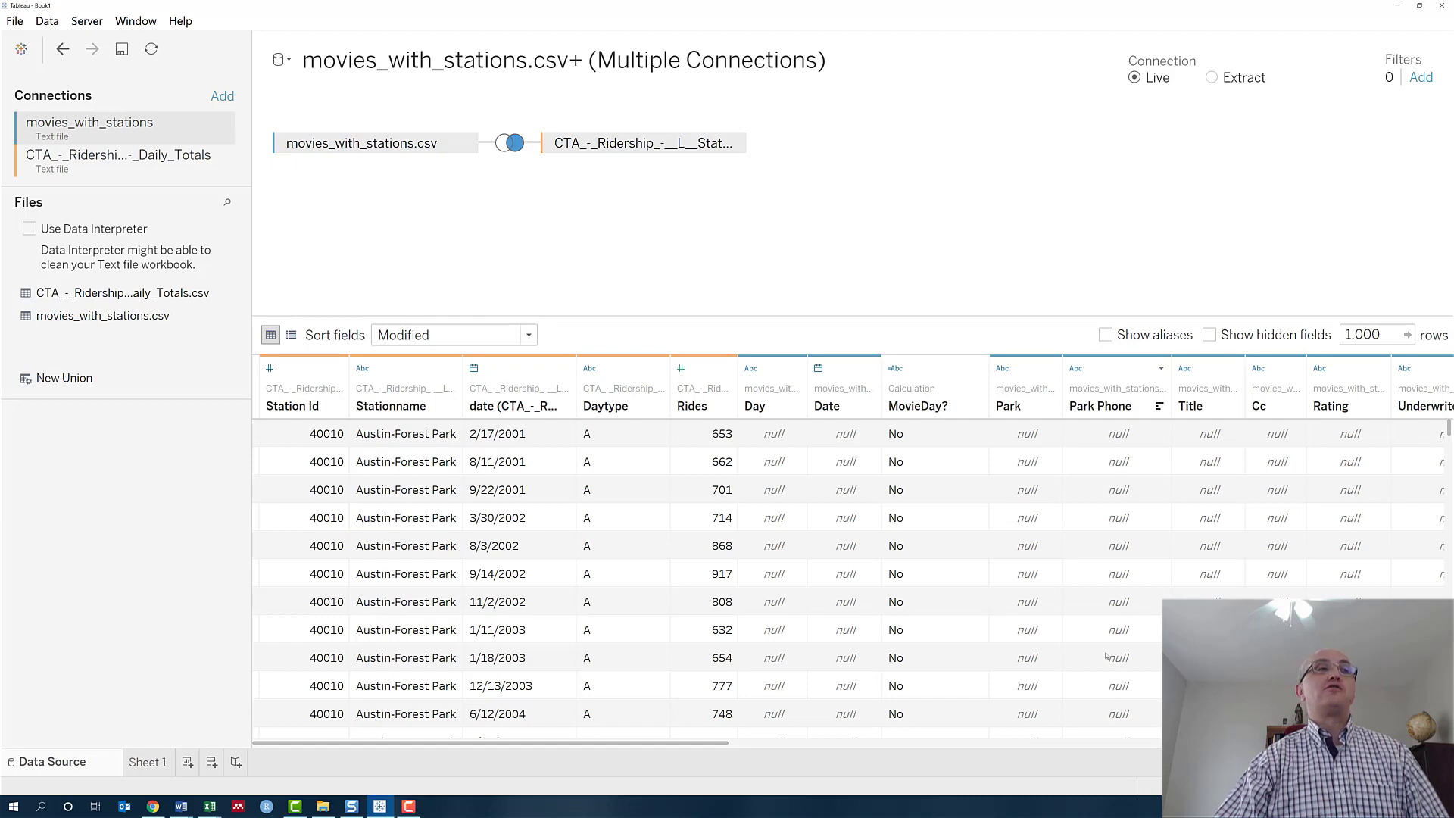
left_click(148, 761)
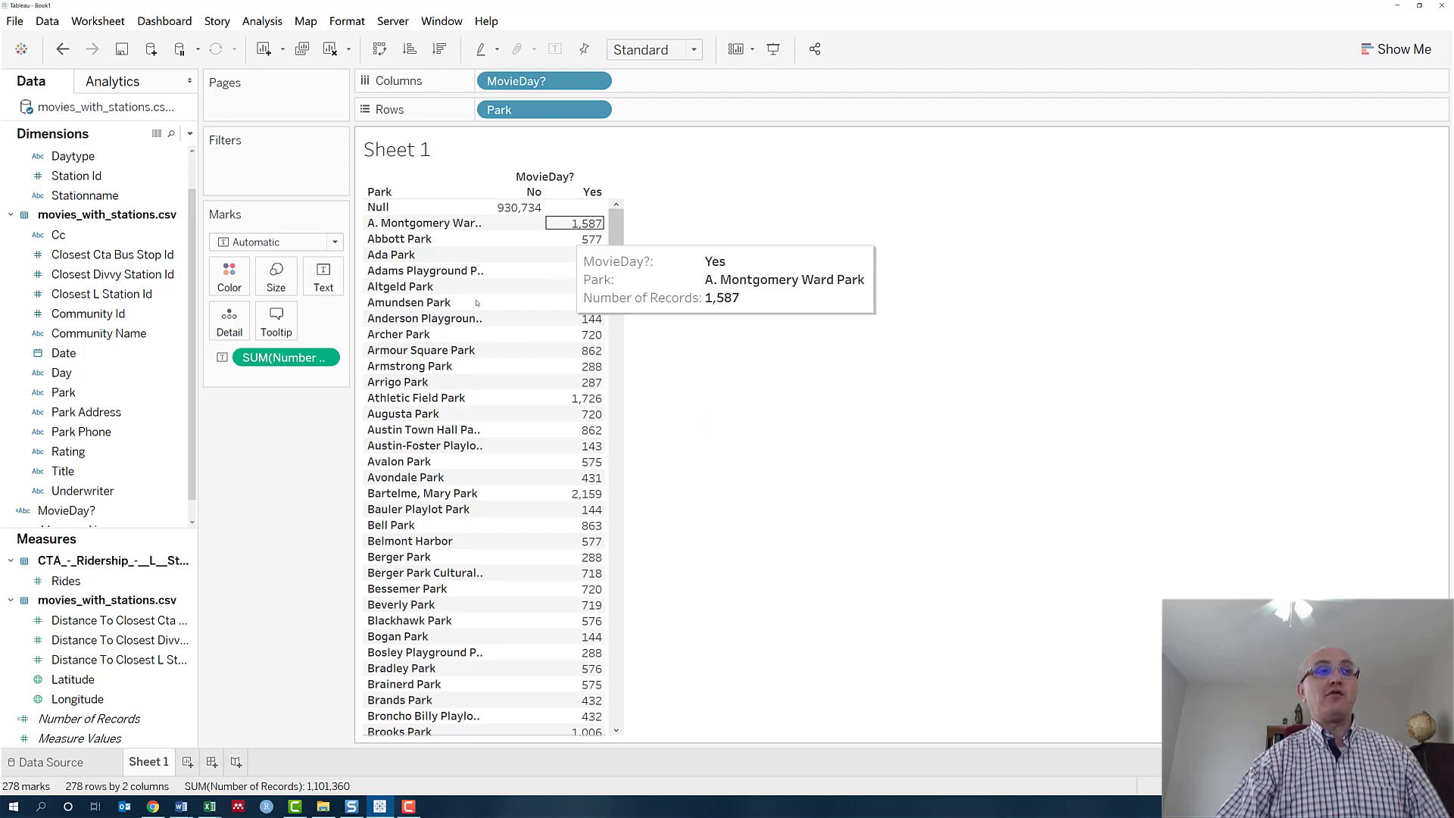
left_click(63, 763)
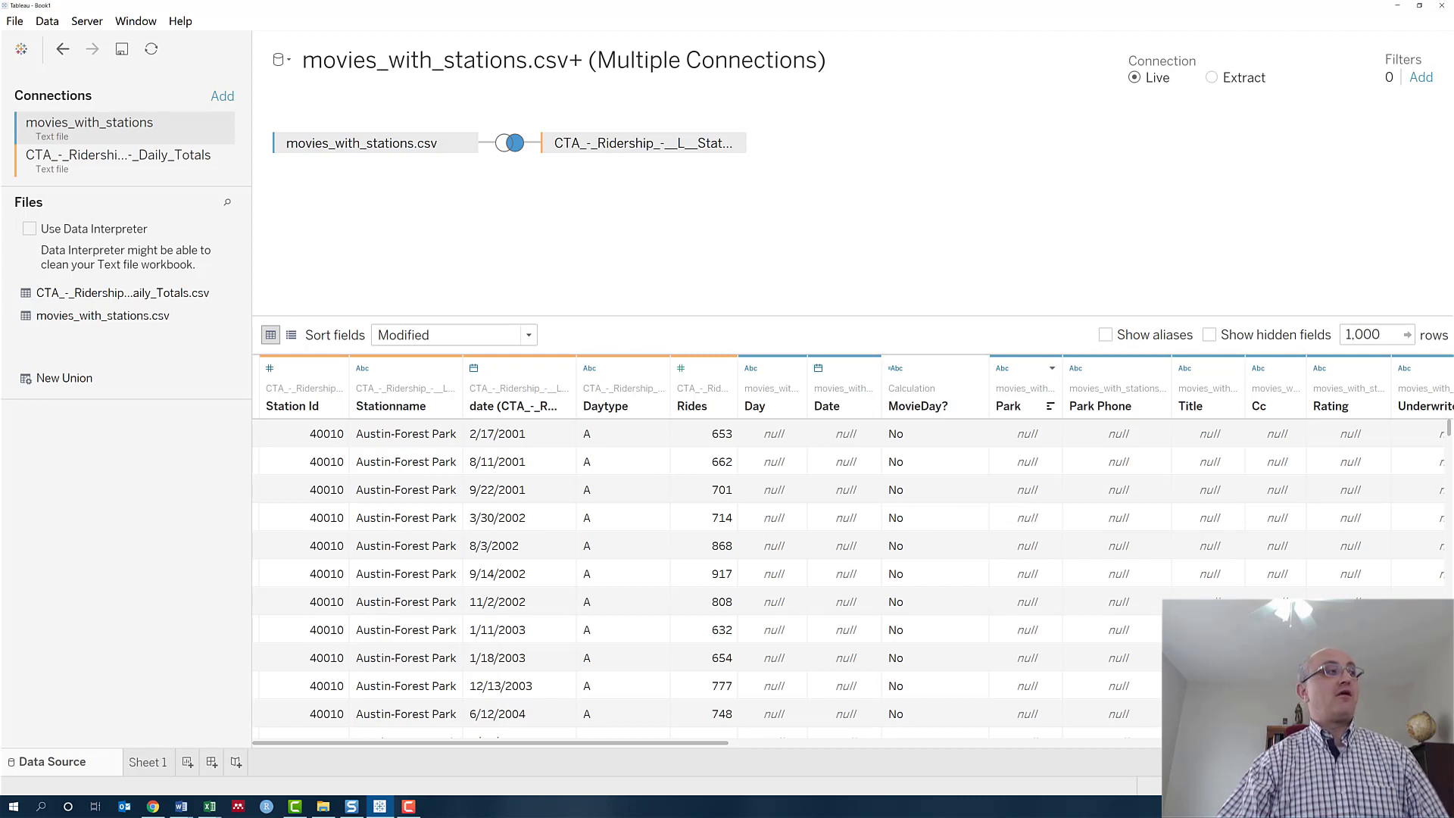
- Switch to the movies_with_stations.csv workbook in Excel, maximize it and bring its header rows into view
left_click_drag(0, 508, 921, 183)
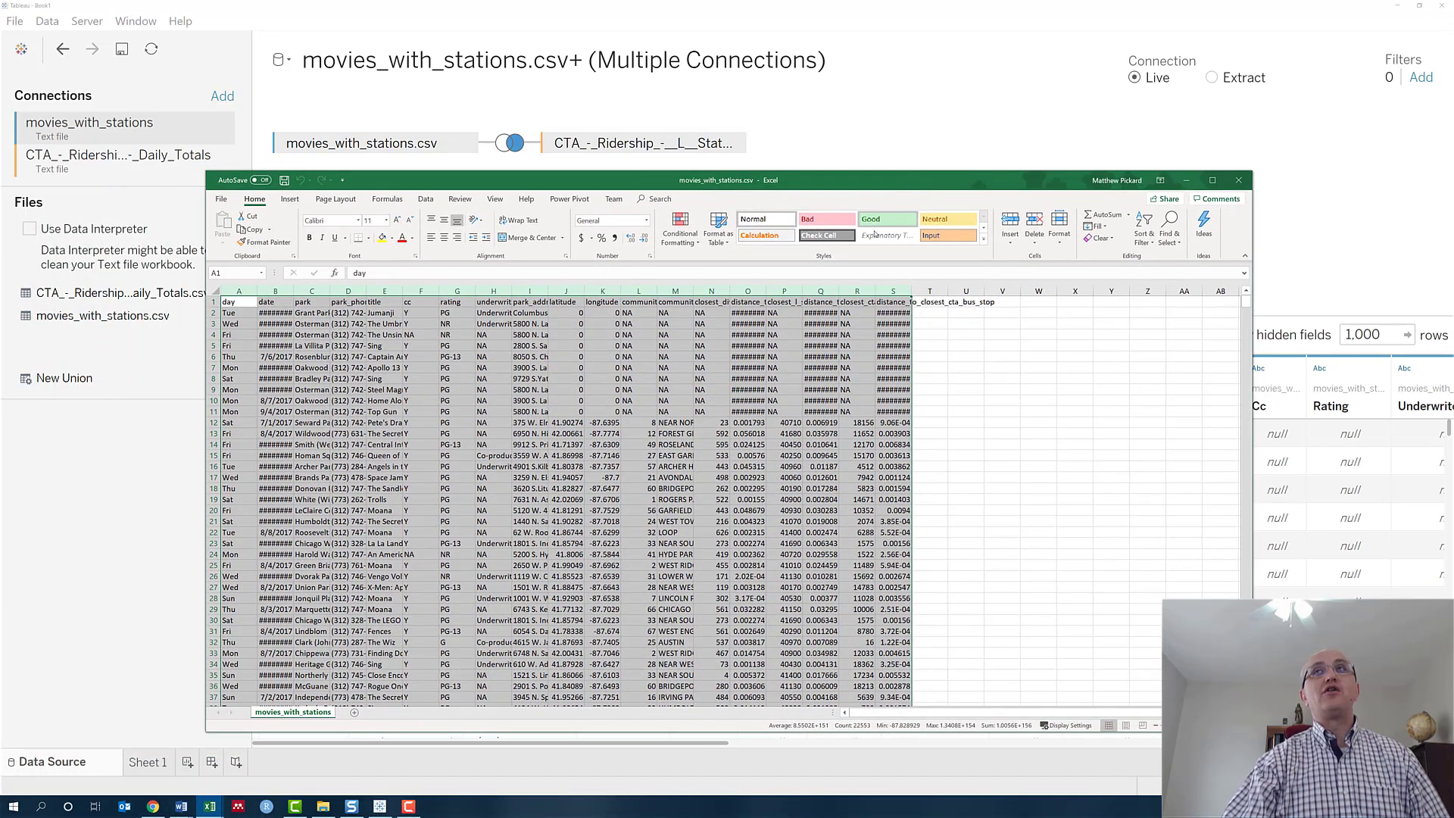
left_click(1212, 181)
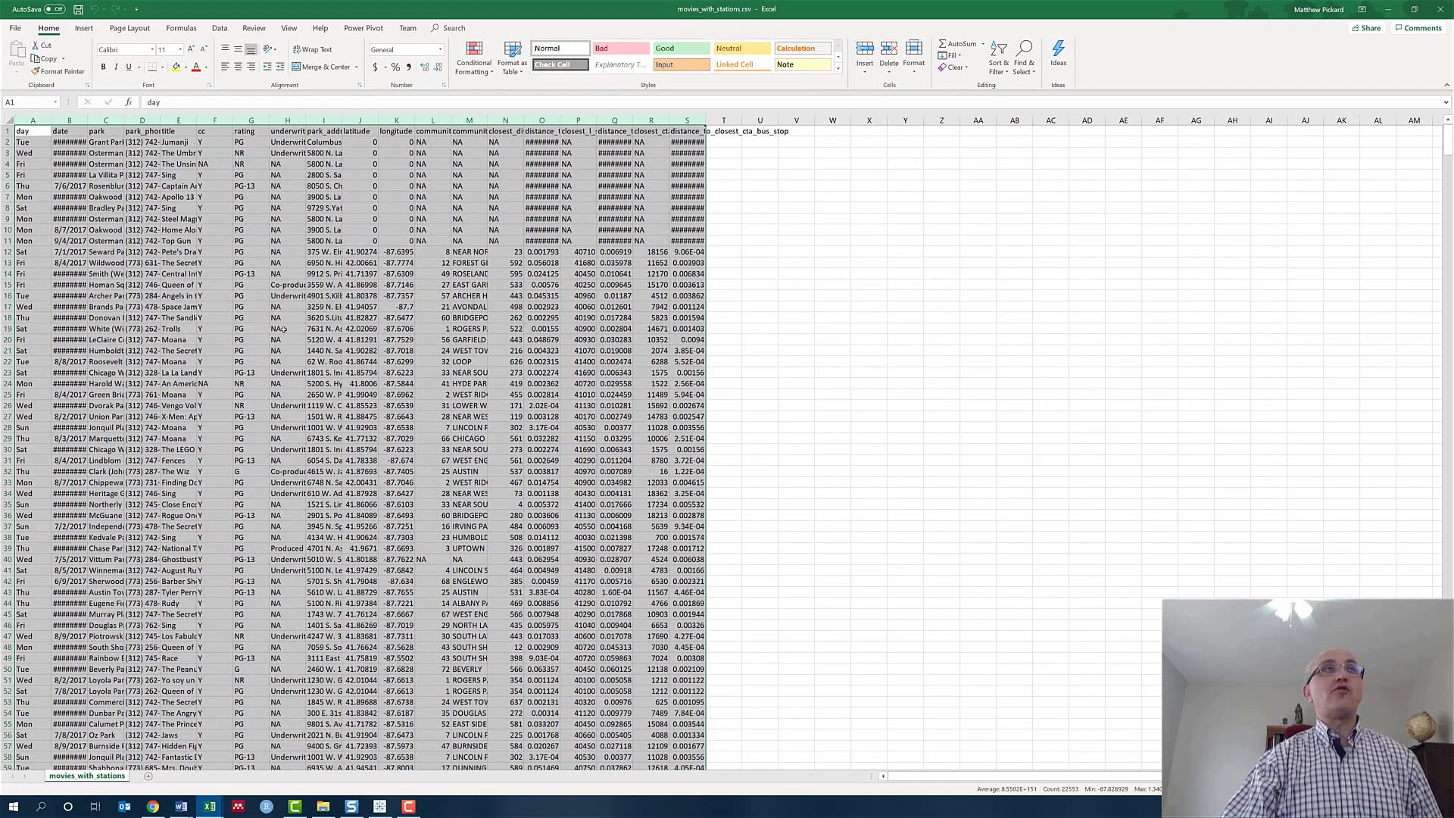
left_click(286, 318)
scroll(182, 369, "up", 4)
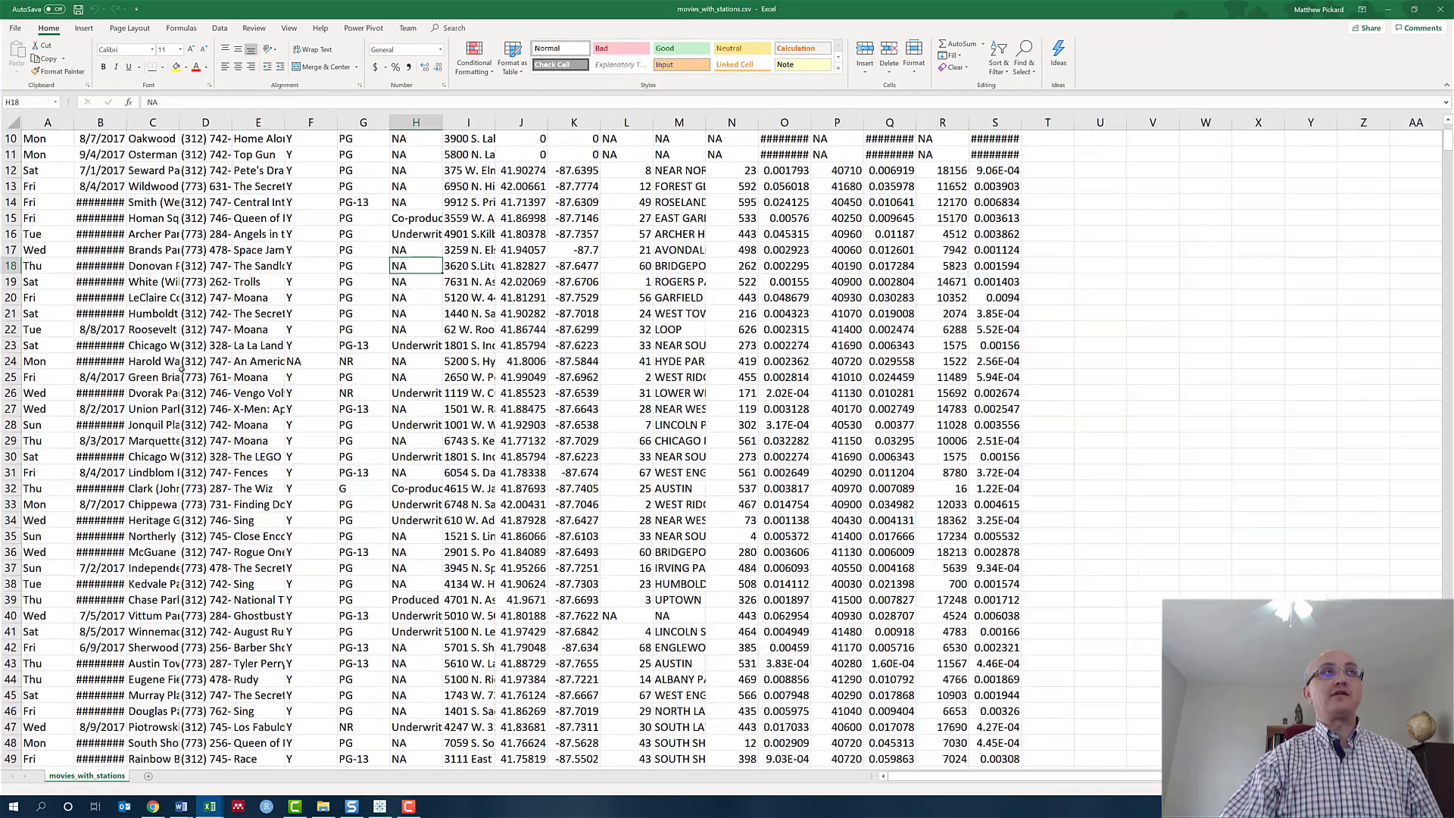
scroll(181, 368, "up", 3)
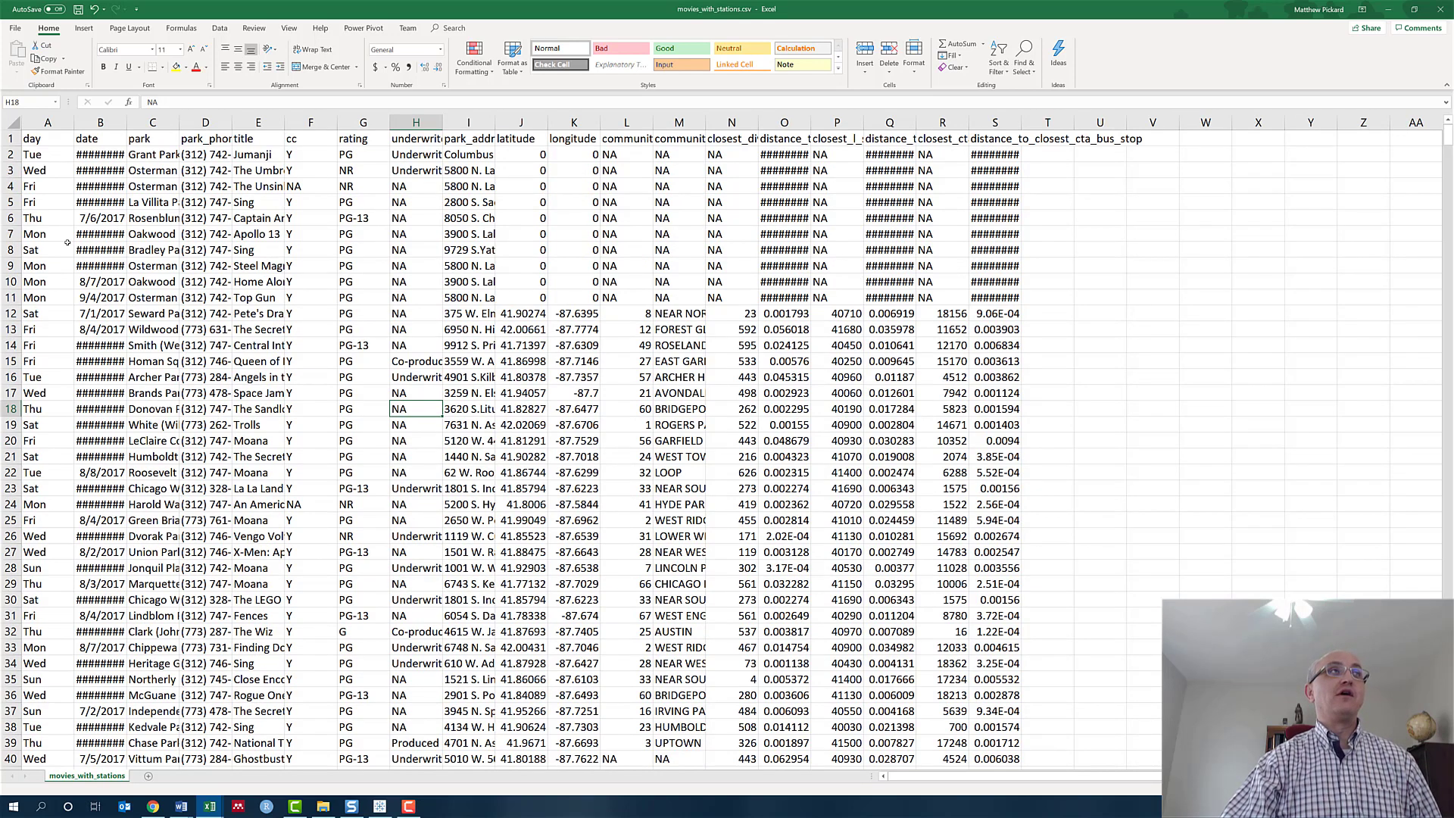
- Copy the entire movies_with_stations data set into a new worksheet starting at A1
left_click(148, 775)
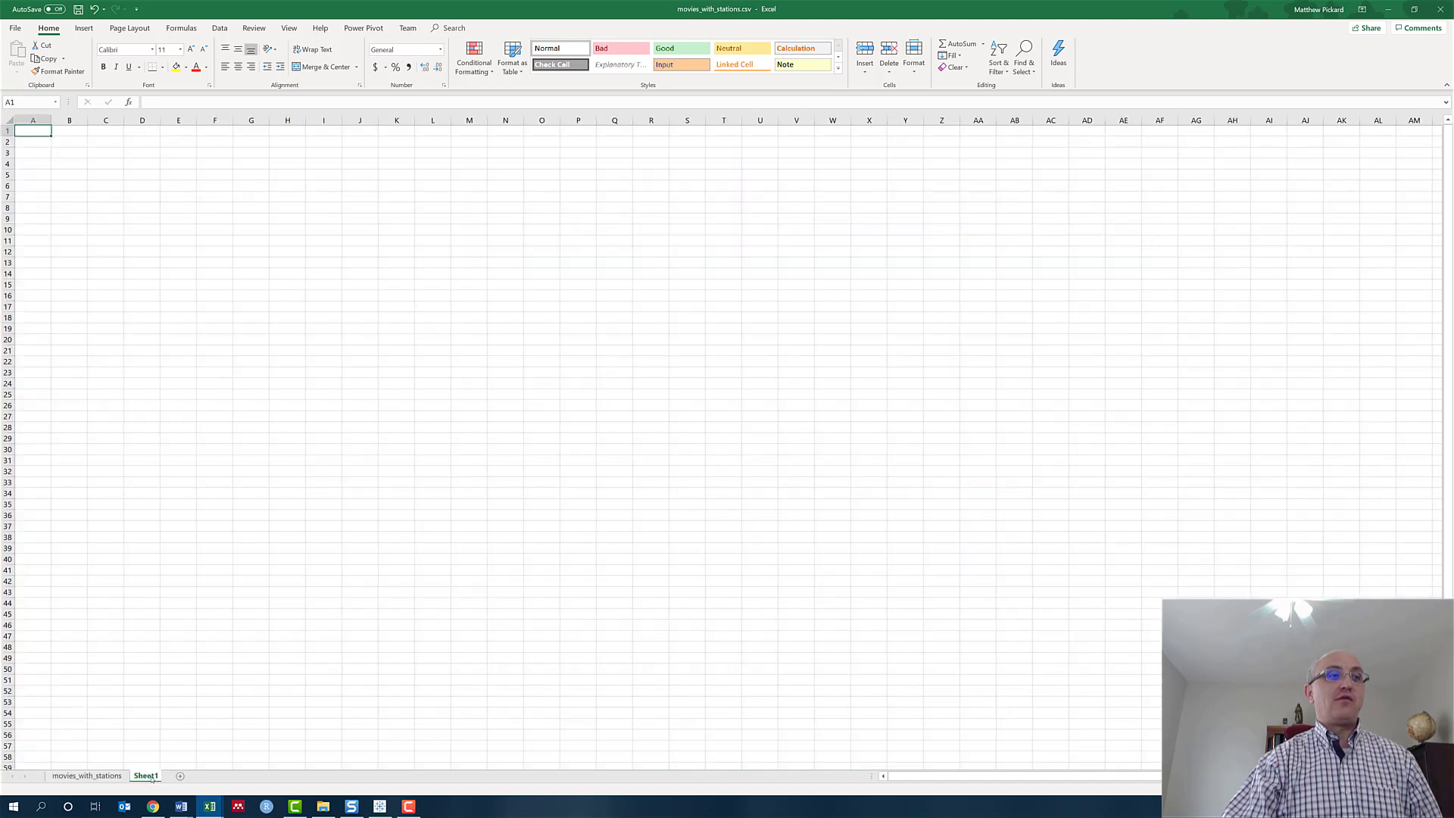
left_click(98, 775)
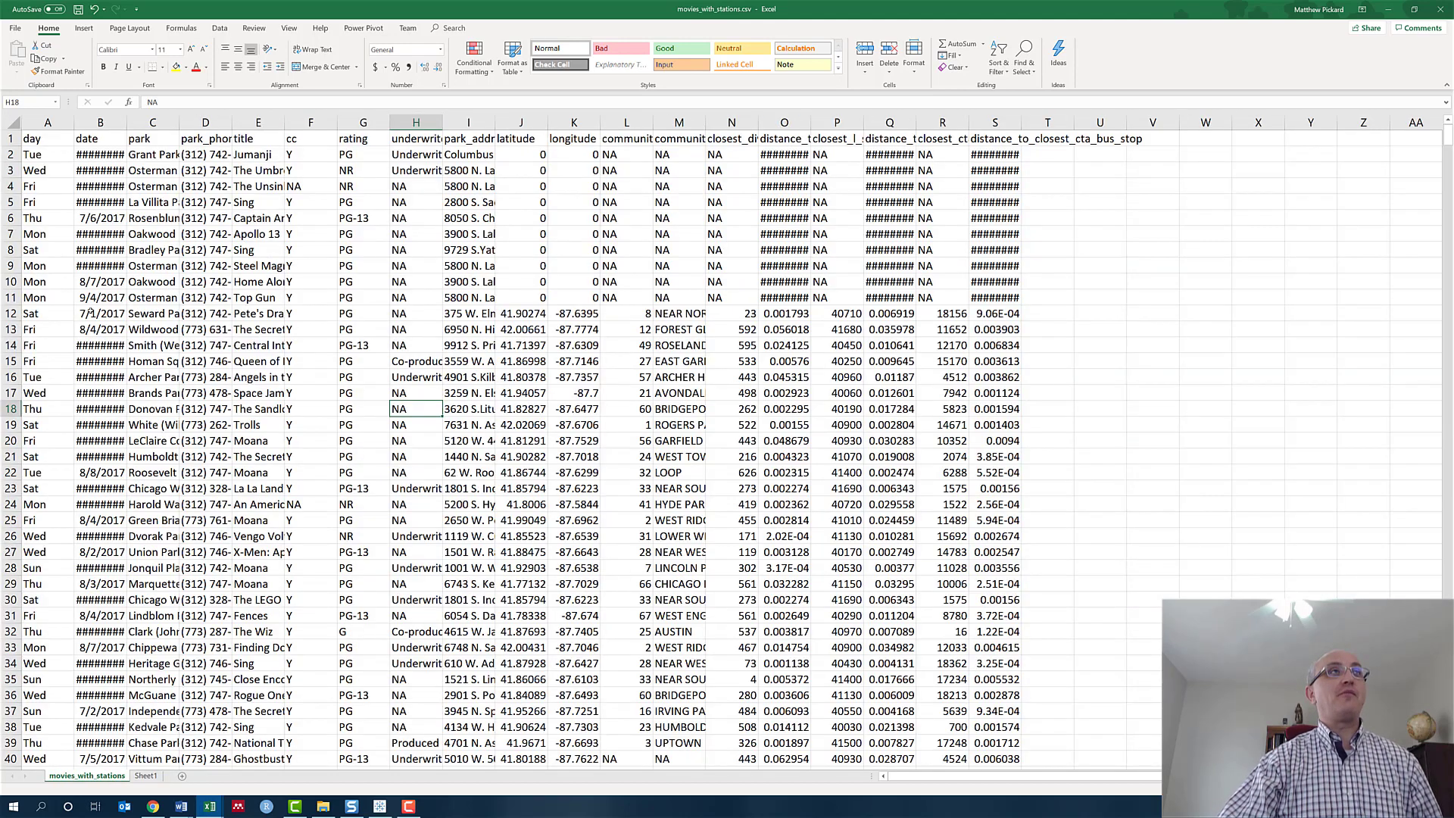
key("ctrl+a")
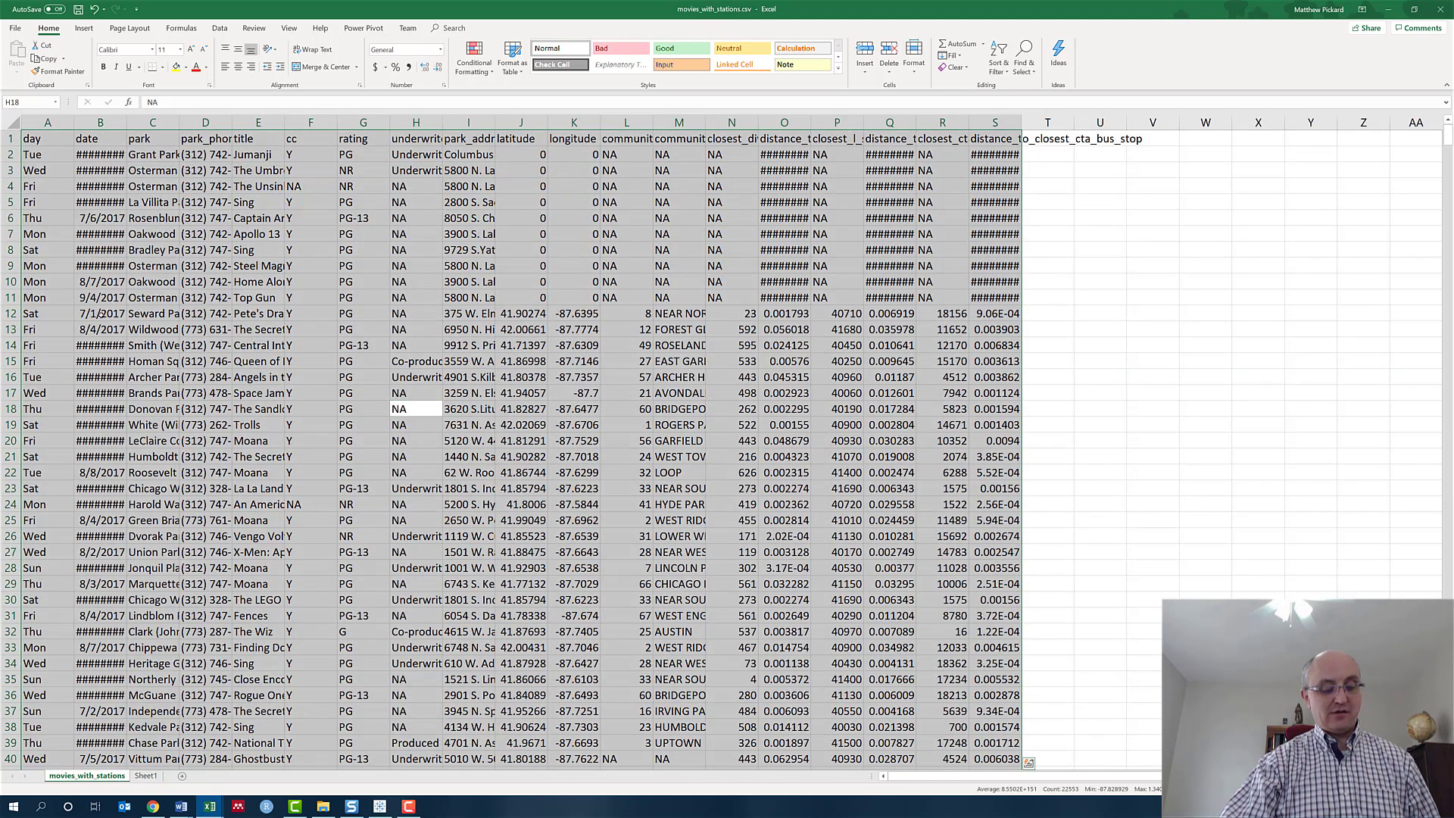
key("ctrl+c")
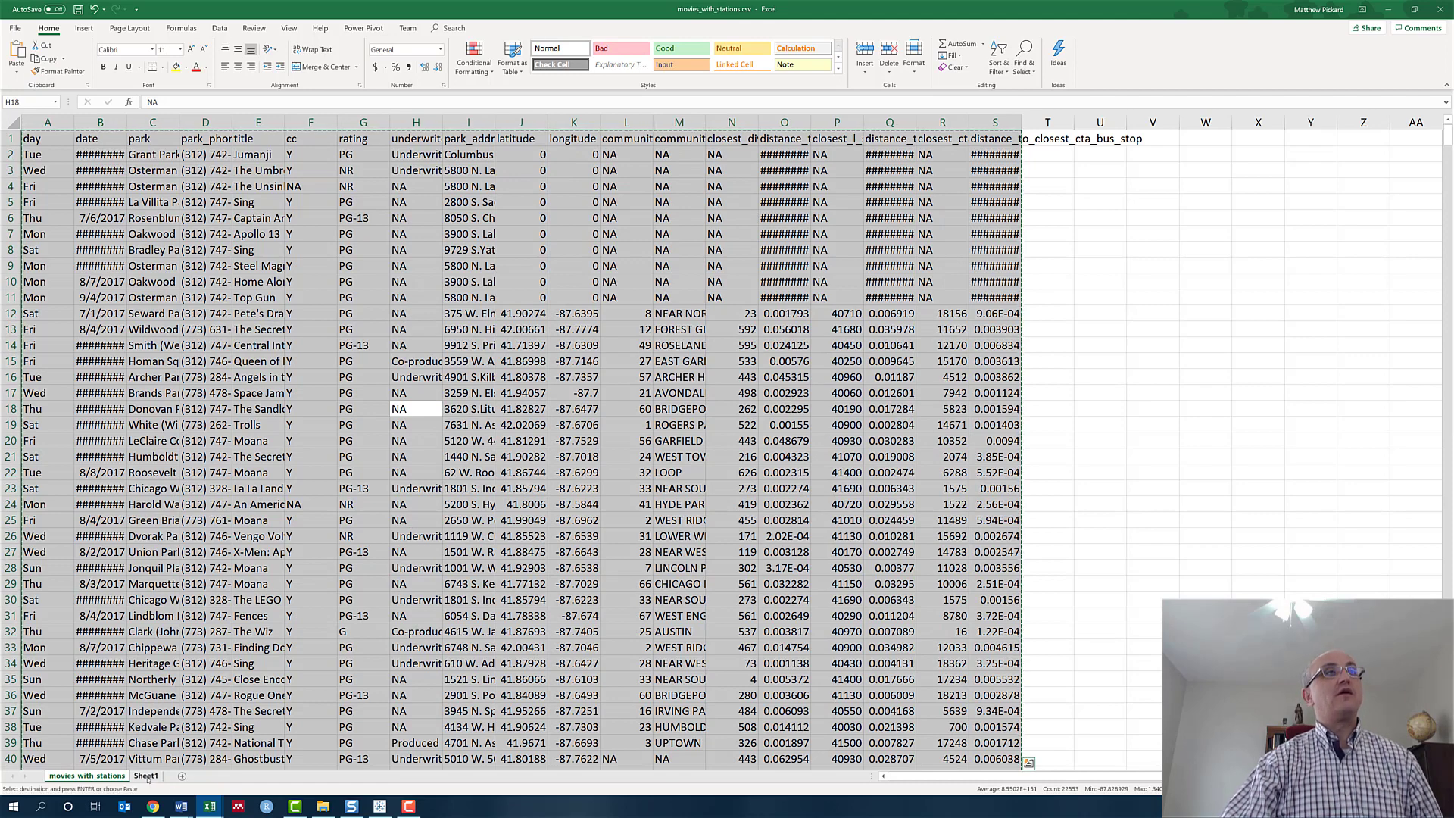
left_click(147, 776)
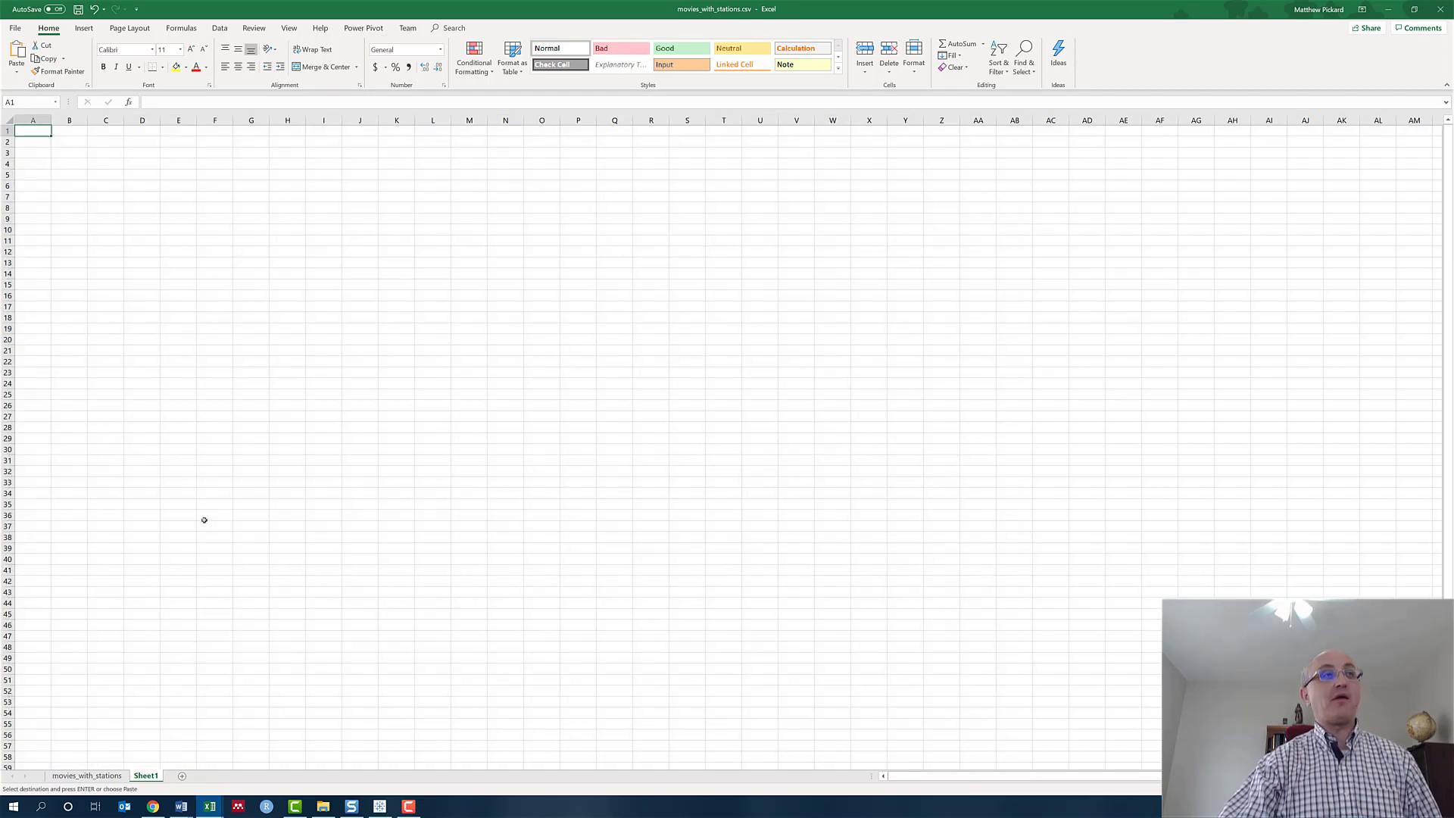
key("ctrl+v")
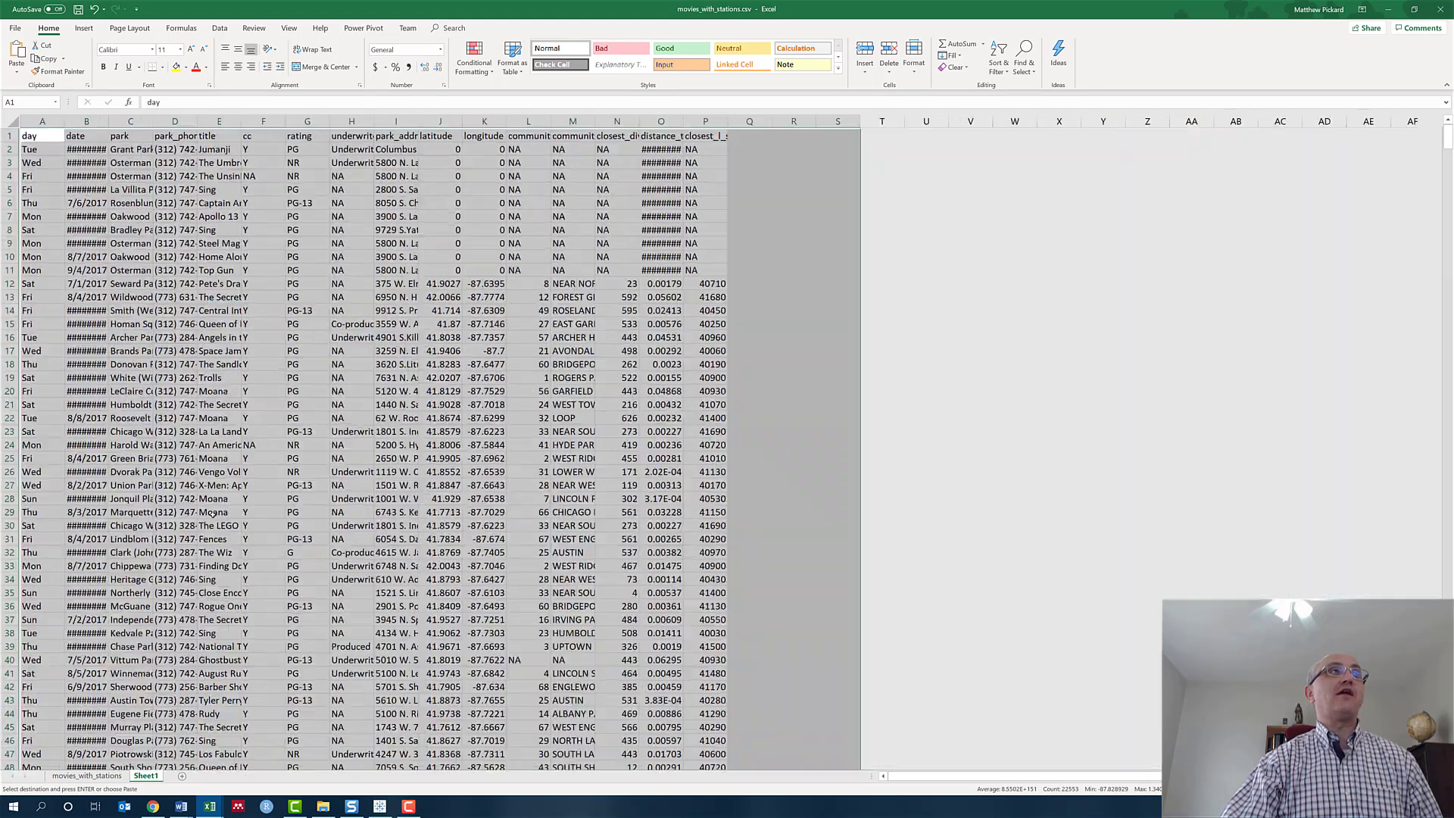
- Delete the day and date columns from the copied data in Sheet1
scroll(150, 395, "up", 2)
left_click(55, 126)
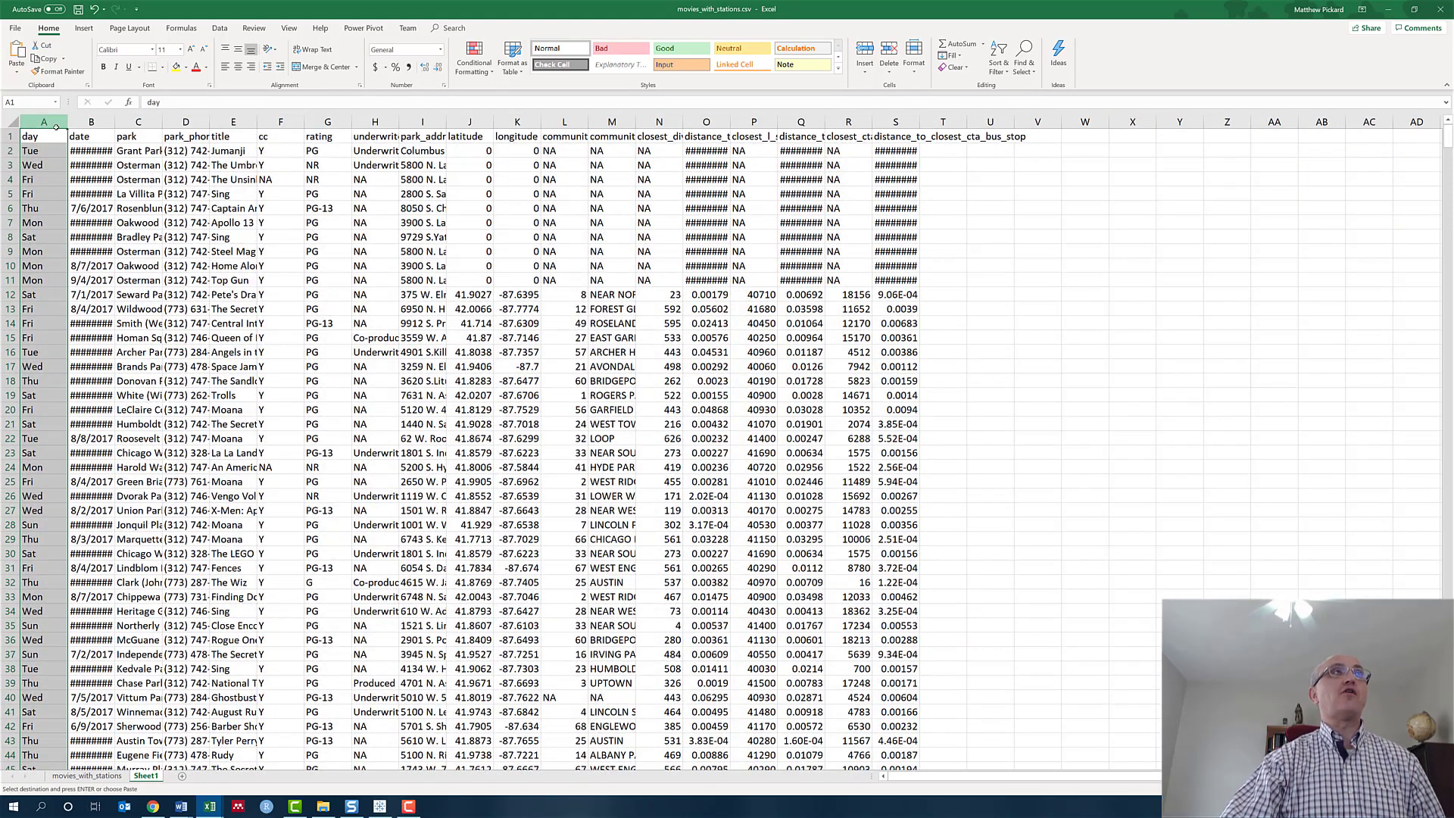
key("shift+Right")
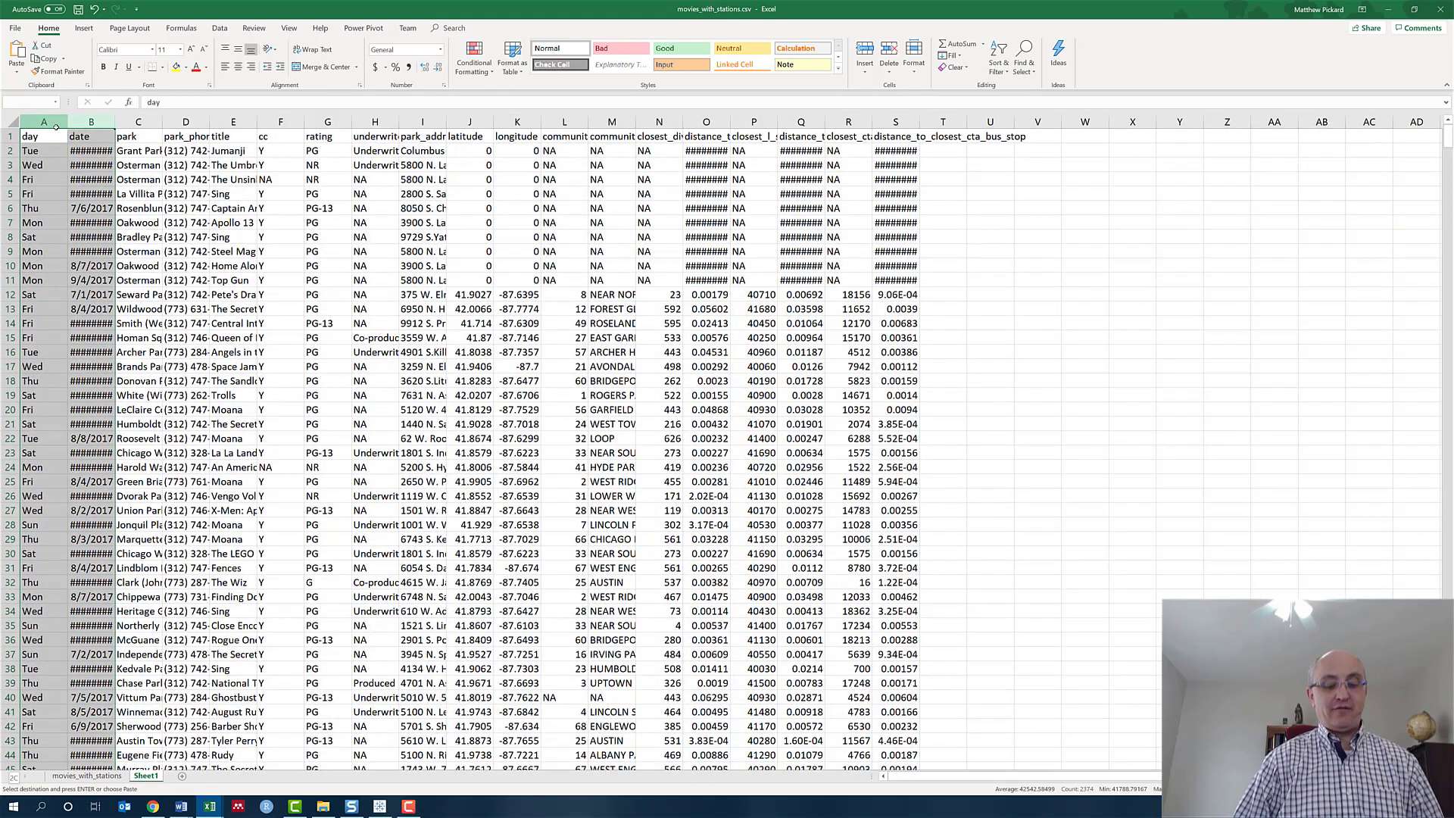
key("ctrl+minus")
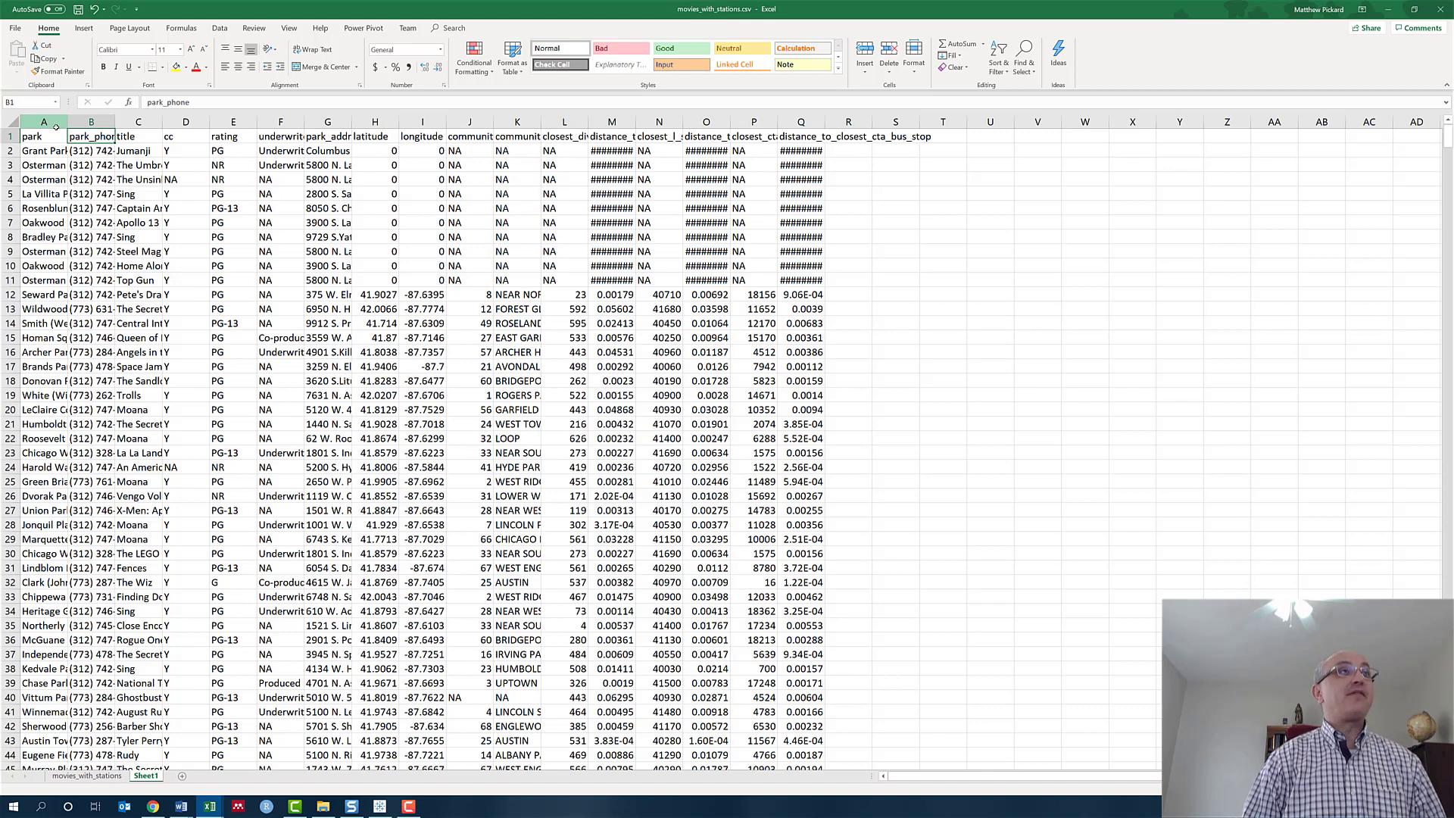
- Delete all columns between park and closest_l_station_id, from park_phone through the distance column just before the station ID
key("ctrl+space")
key("shift+Right")
key("shift+Right")
key("shift+Right")
key("shift+Right")
key("shift+Right")
key("shift+Right")
key("shift+Right")
key("shift+Right")
key("shift+Right")
key("shift+Right")
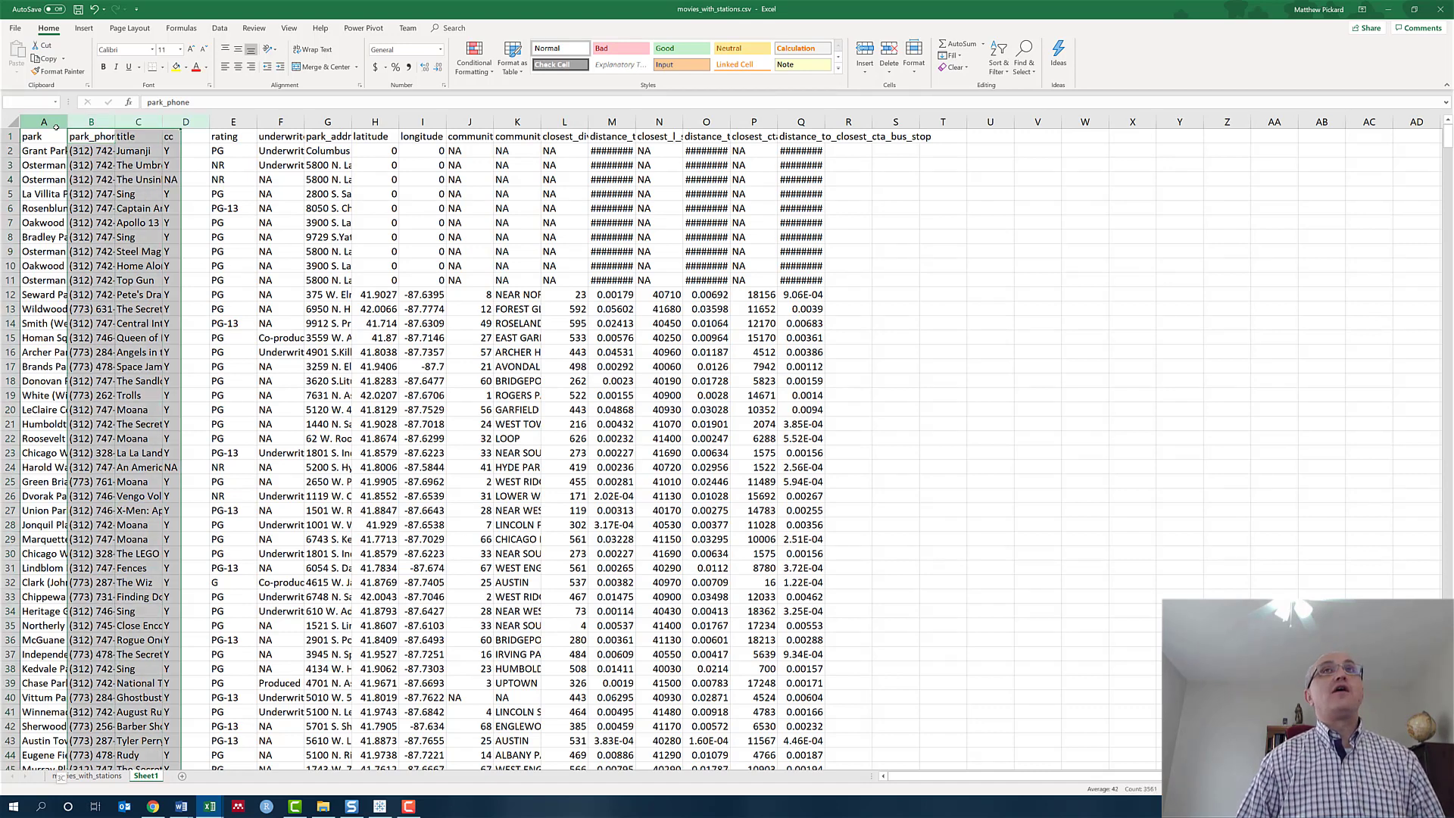
key("shift+Right")
key("shift+Right")
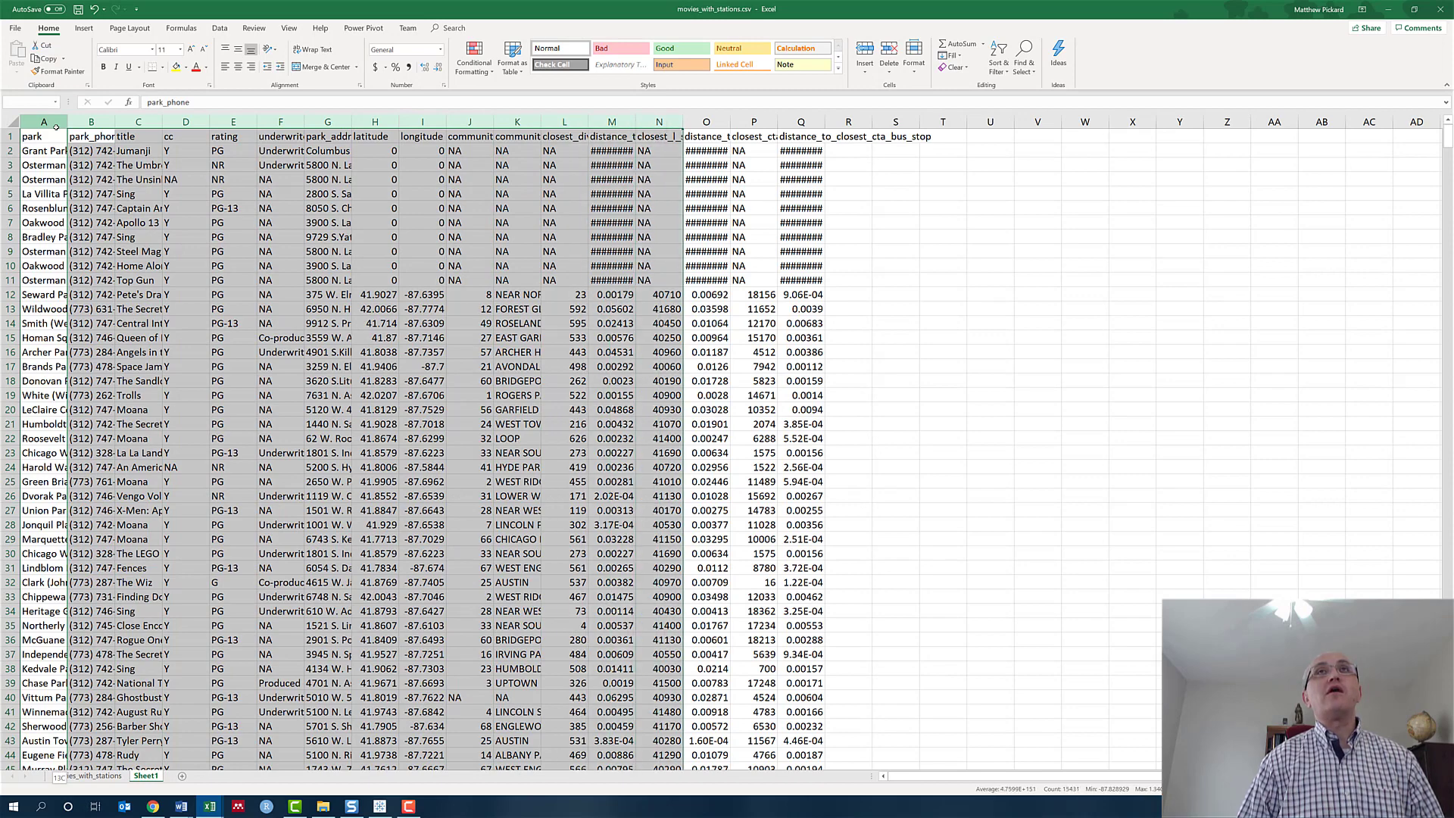
key("shift+Left")
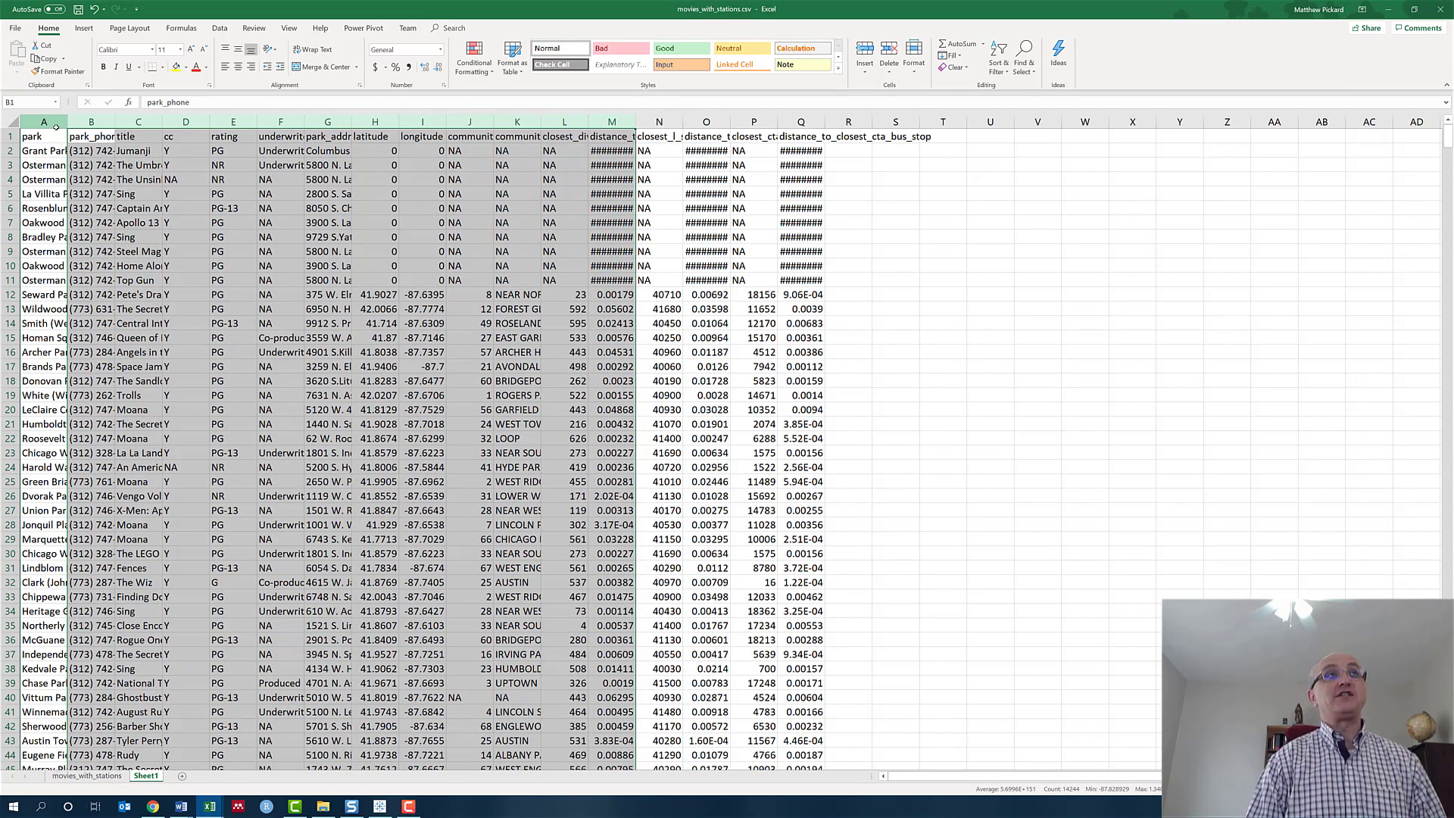
key("ctrl+minus")
- Delete the three columns after closest_l_station_id, from distance_to_closest_l_station through distance_to_closest_cta_bus_stop
key("Right")
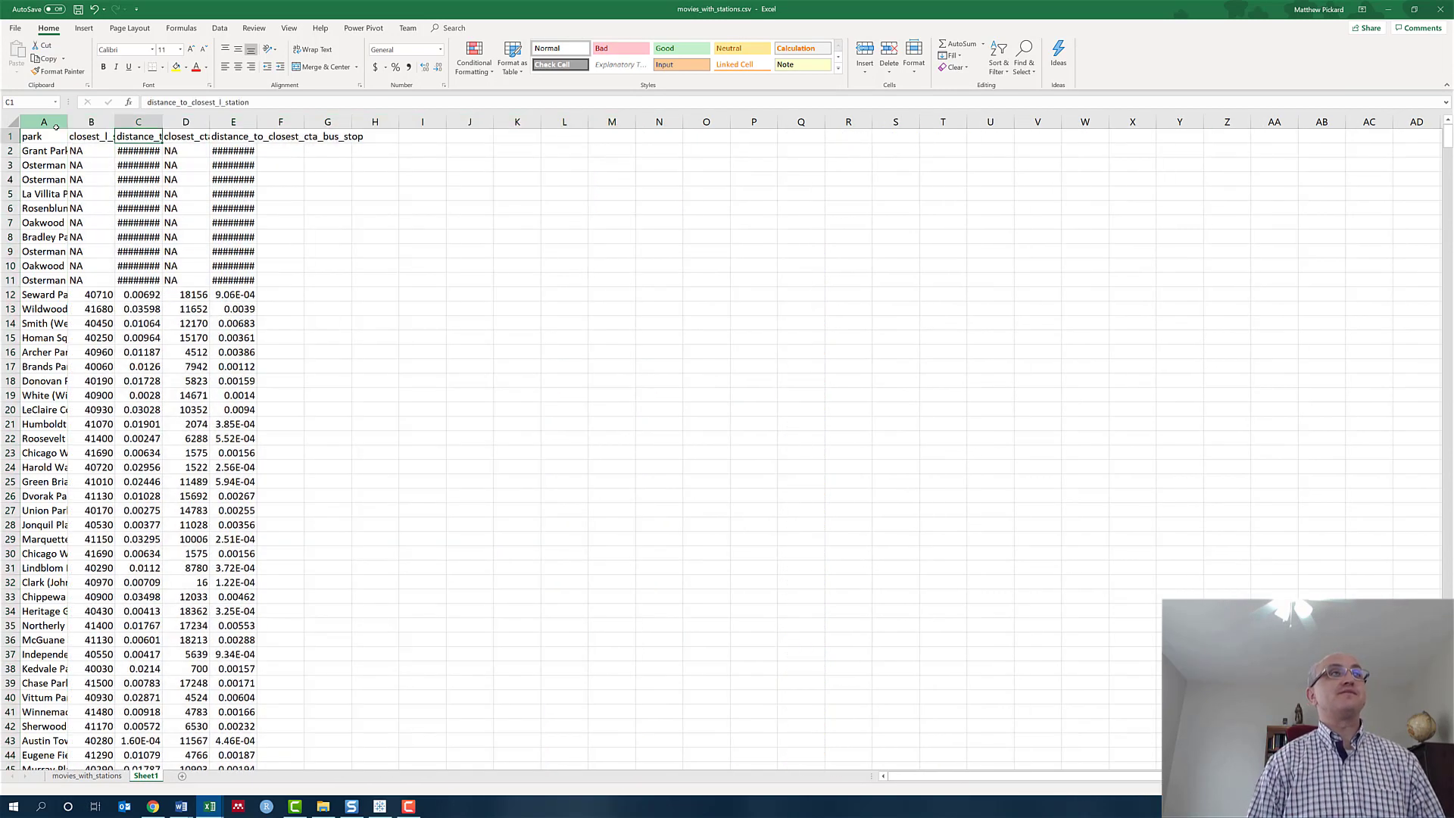
key("ctrl+space")
key("shift+Right")
key("shift+Right")
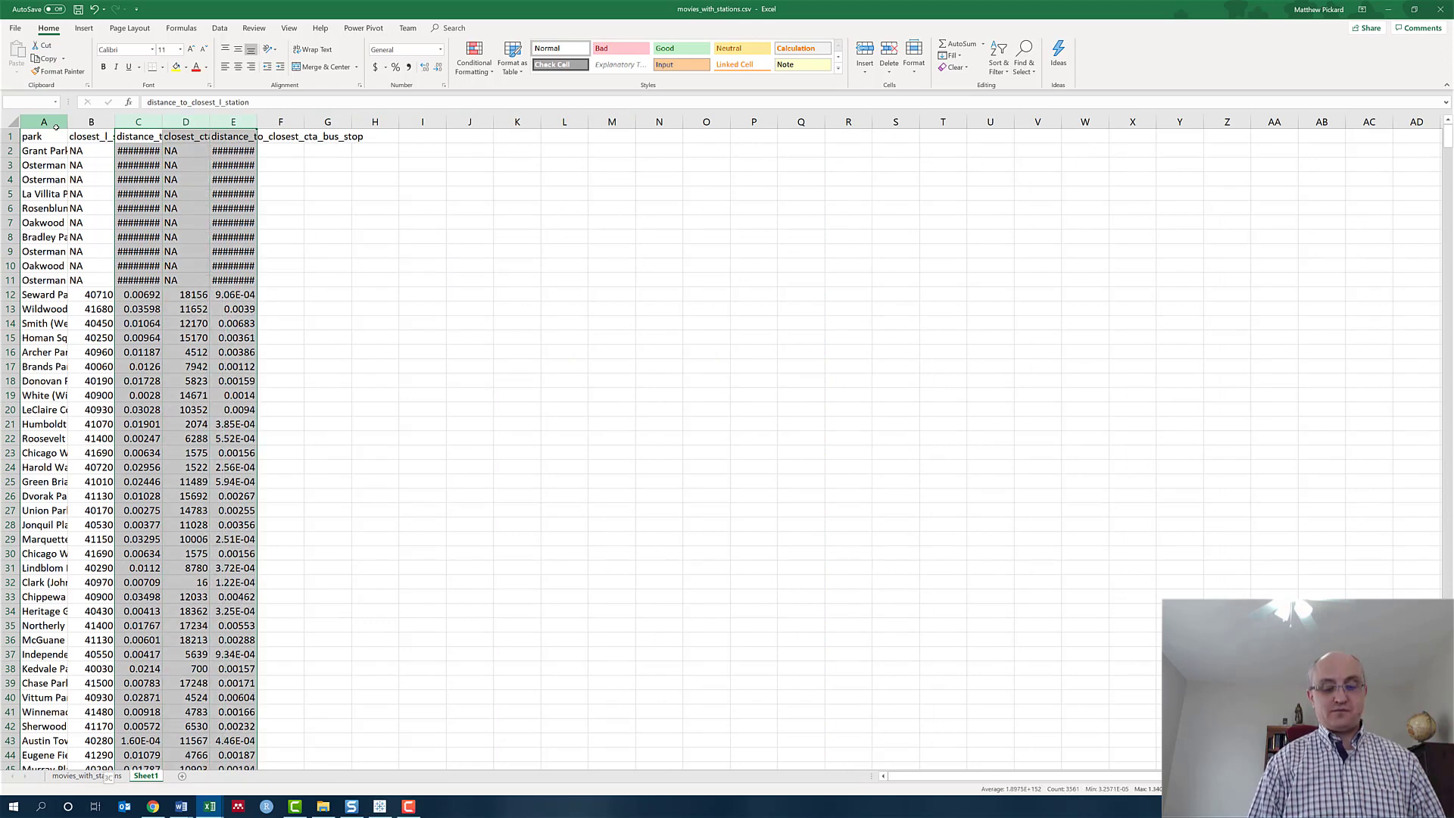
key("ctrl+minus")
key("Left")
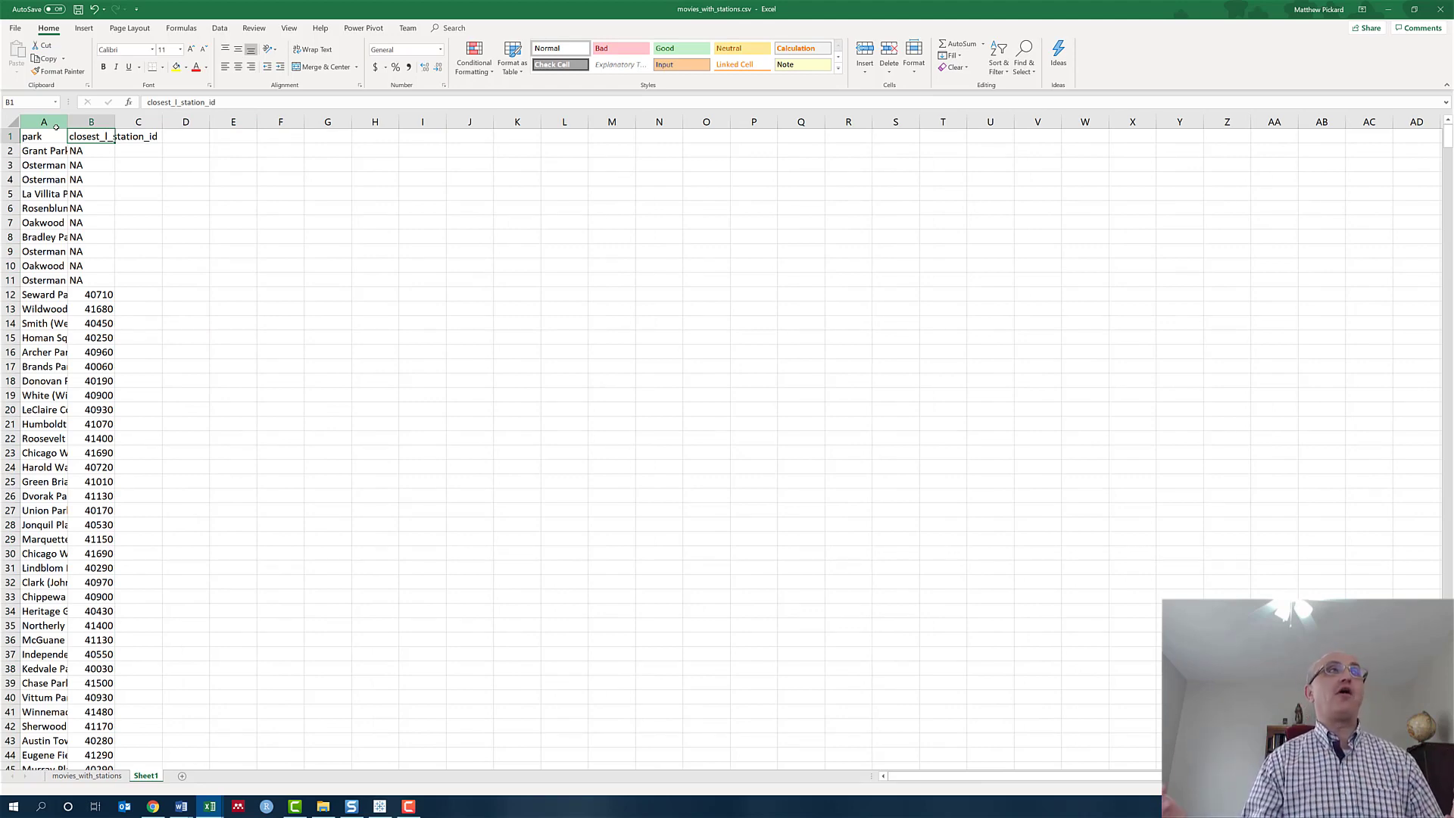
- Convert the park and closest_l_station_id data into a table with headers and sort it by closest_l_station_id from largest to smallest
left_click(89, 180)
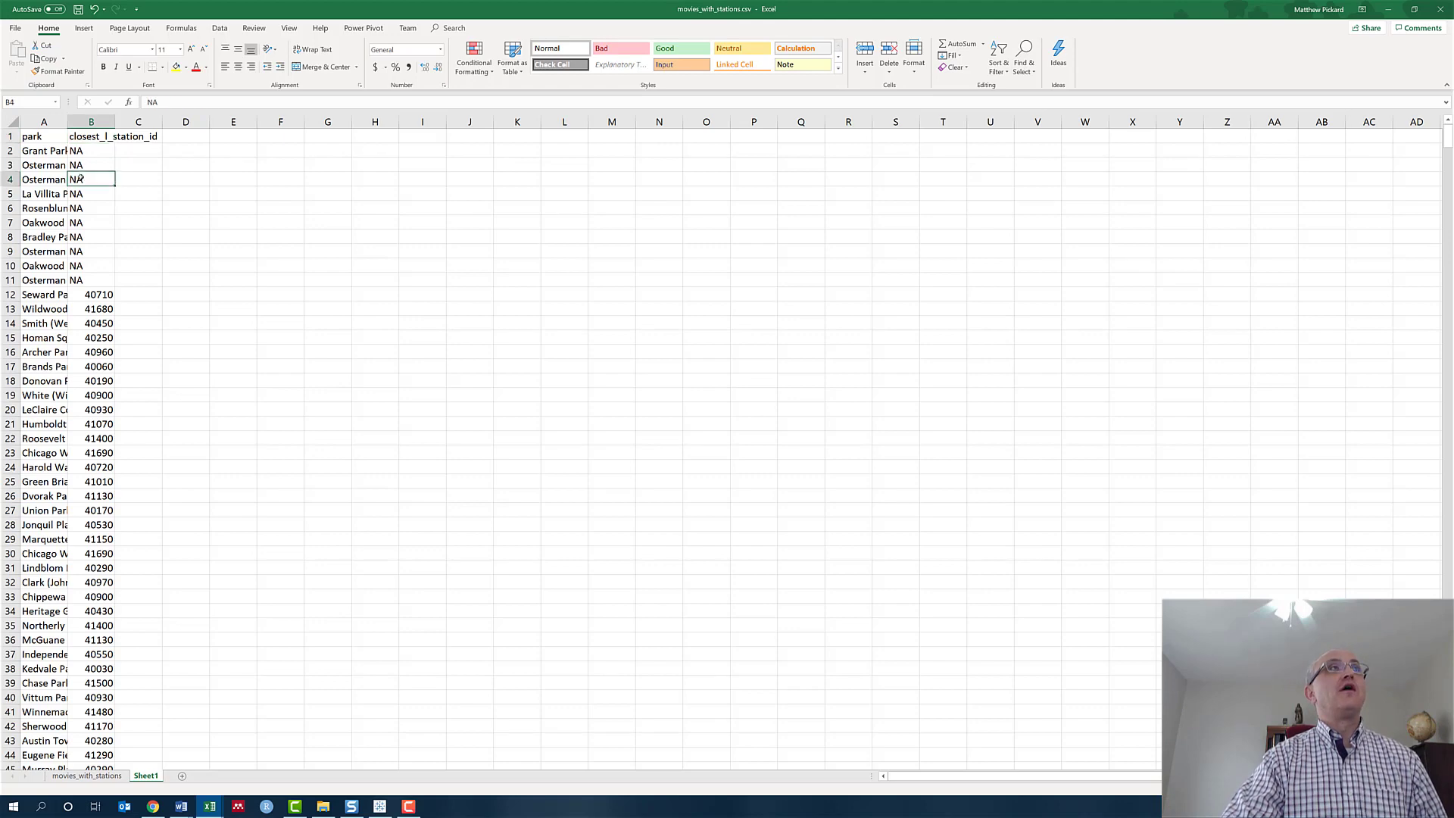
left_click(54, 153)
key("ctrl+t")
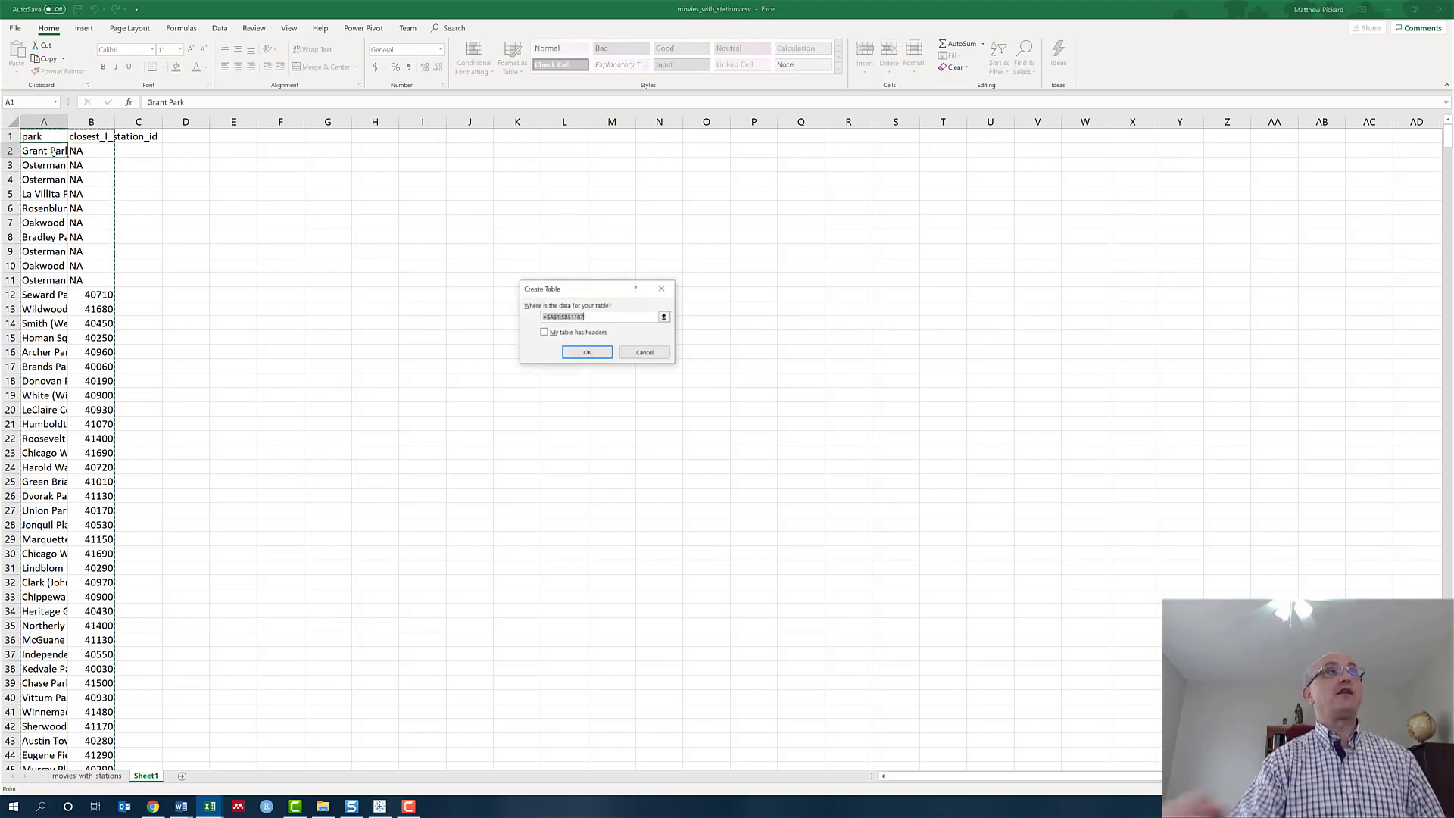
left_click(590, 353)
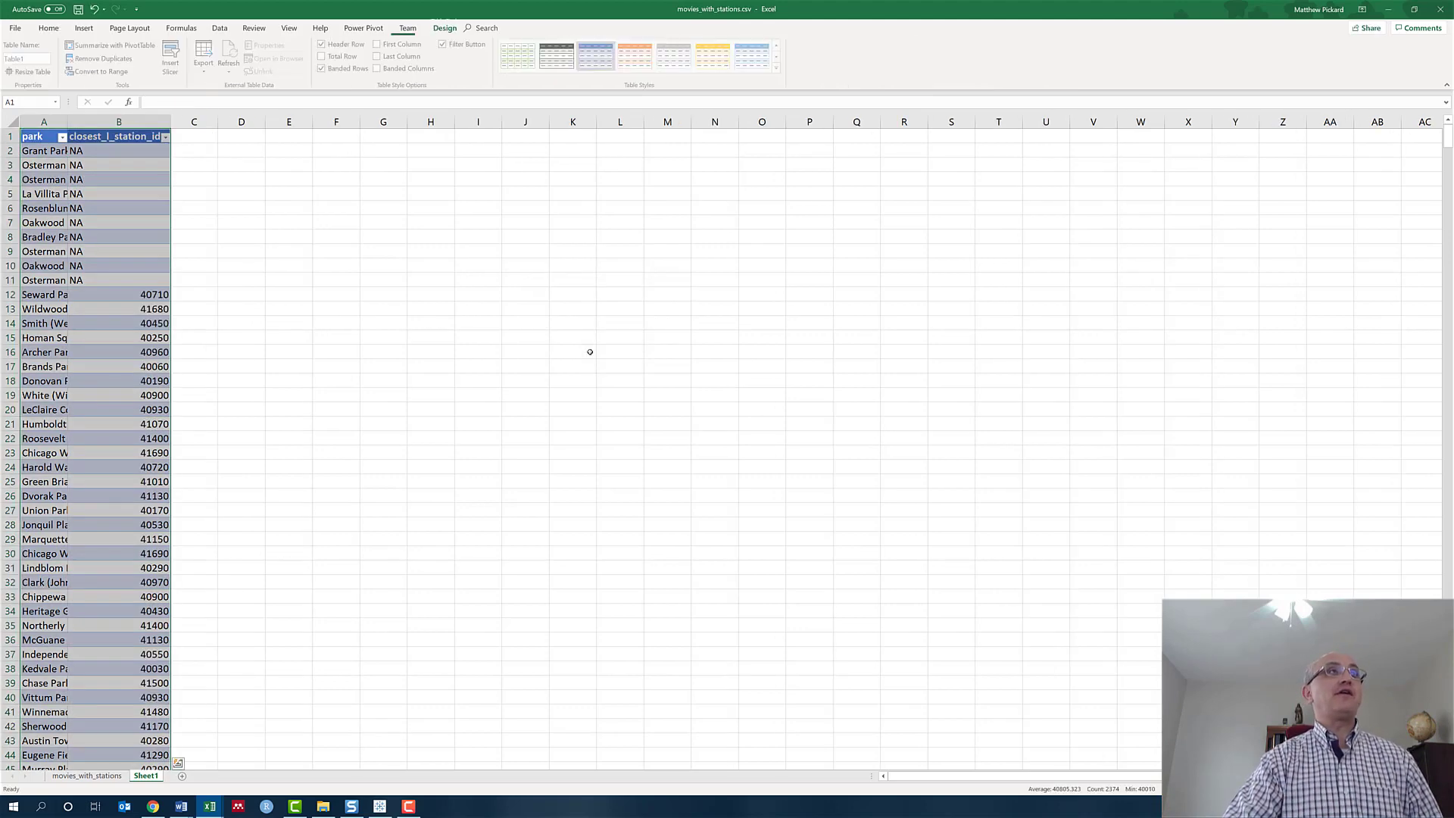
left_click(165, 137)
left_click(127, 163)
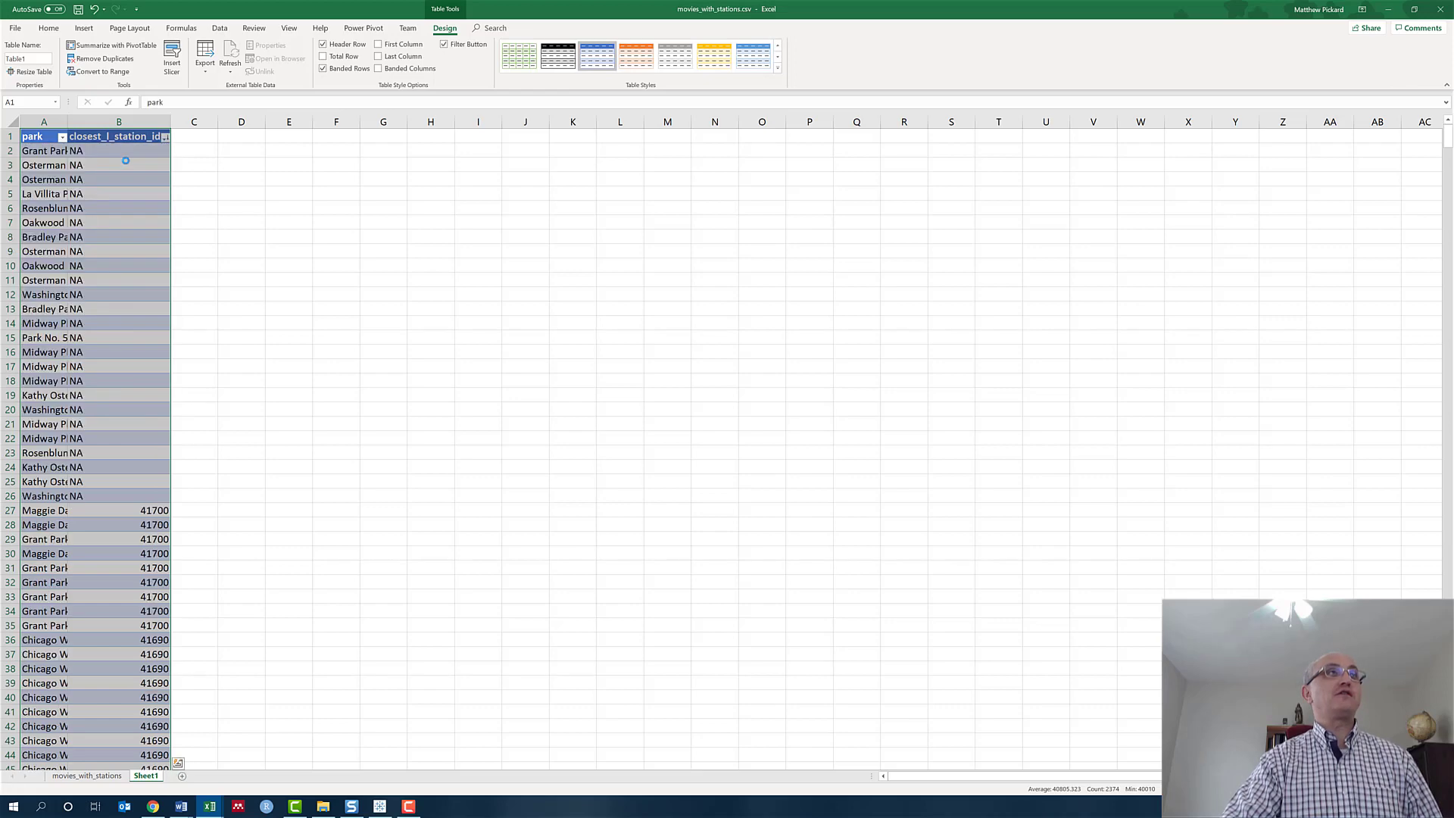
- Delete rows 2 through 26, whose closest_l_station_id is NA, and autofit the park column
left_click(120, 210)
left_click(12, 151)
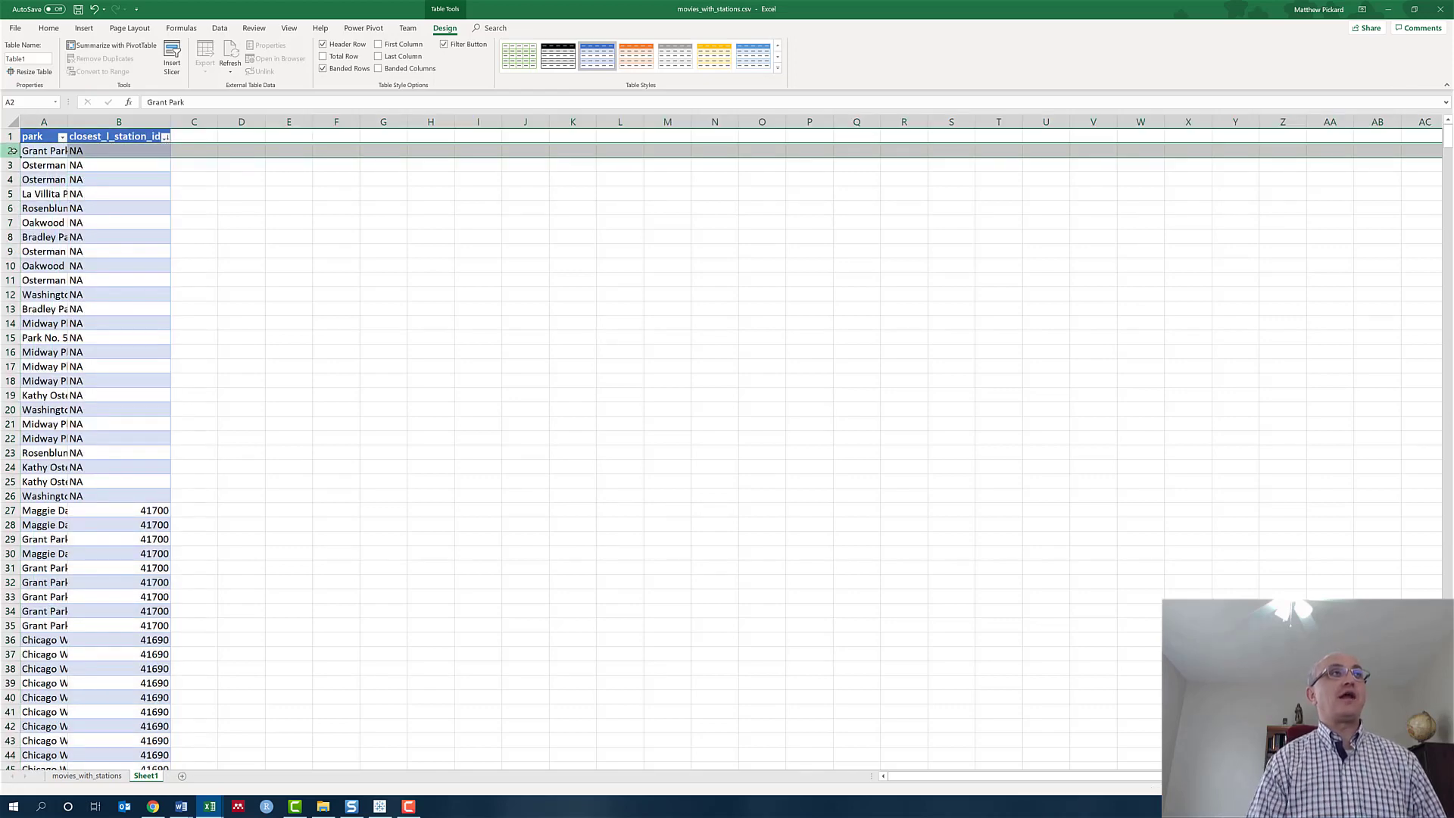
left_click_drag(12, 151, 12, 500)
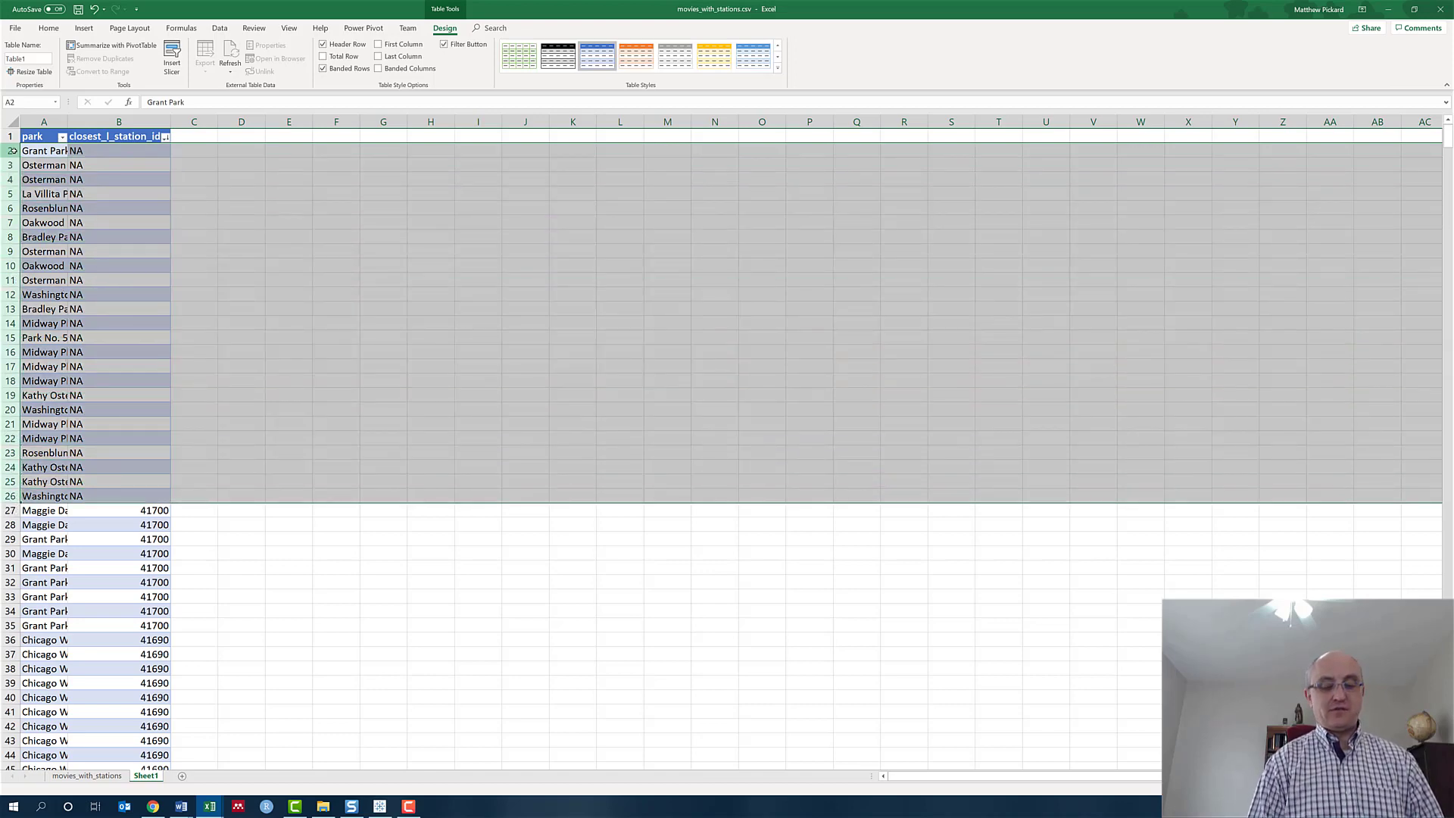
key("ctrl+minus")
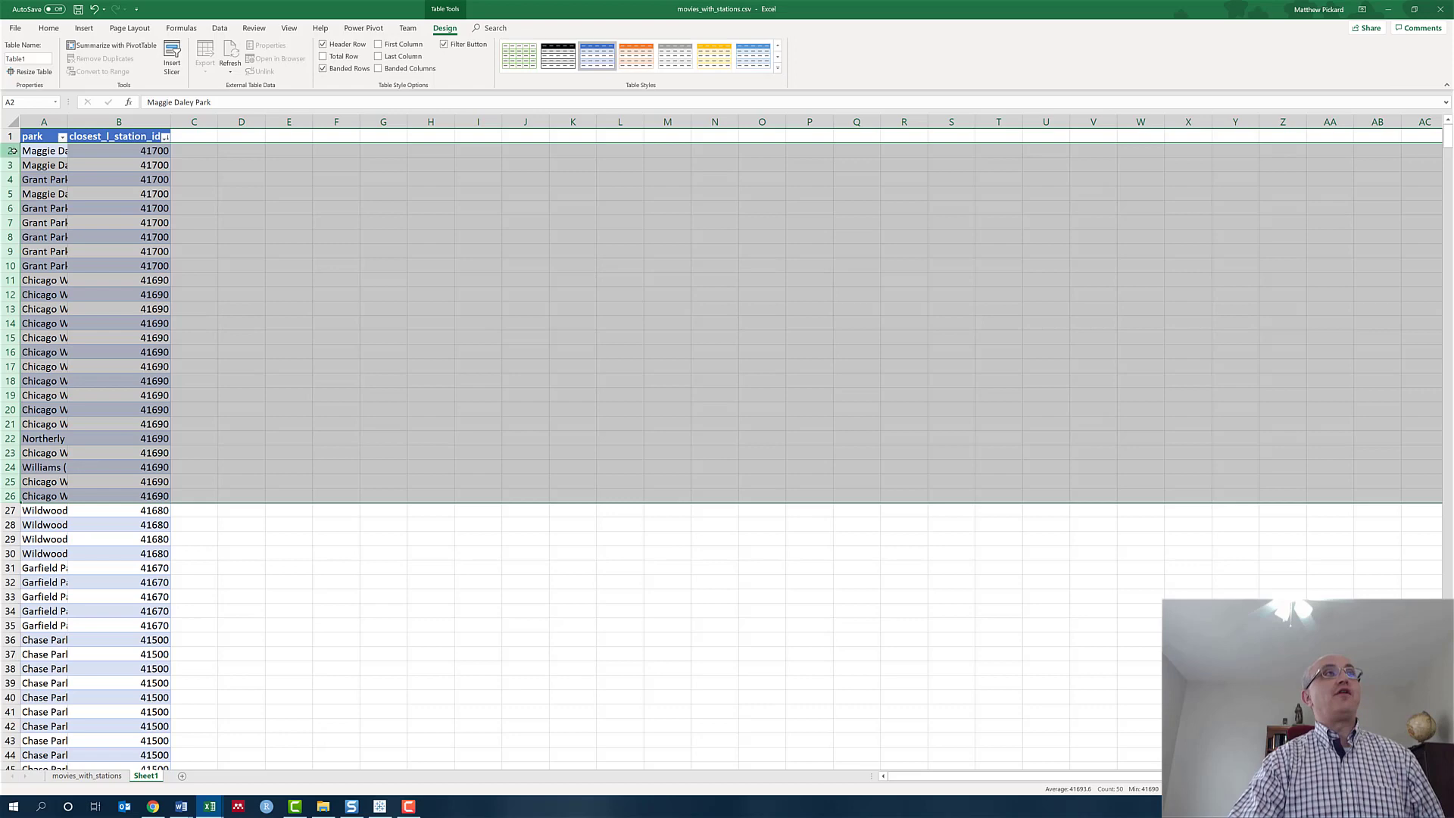
left_click(291, 224)
double_click(66, 122)
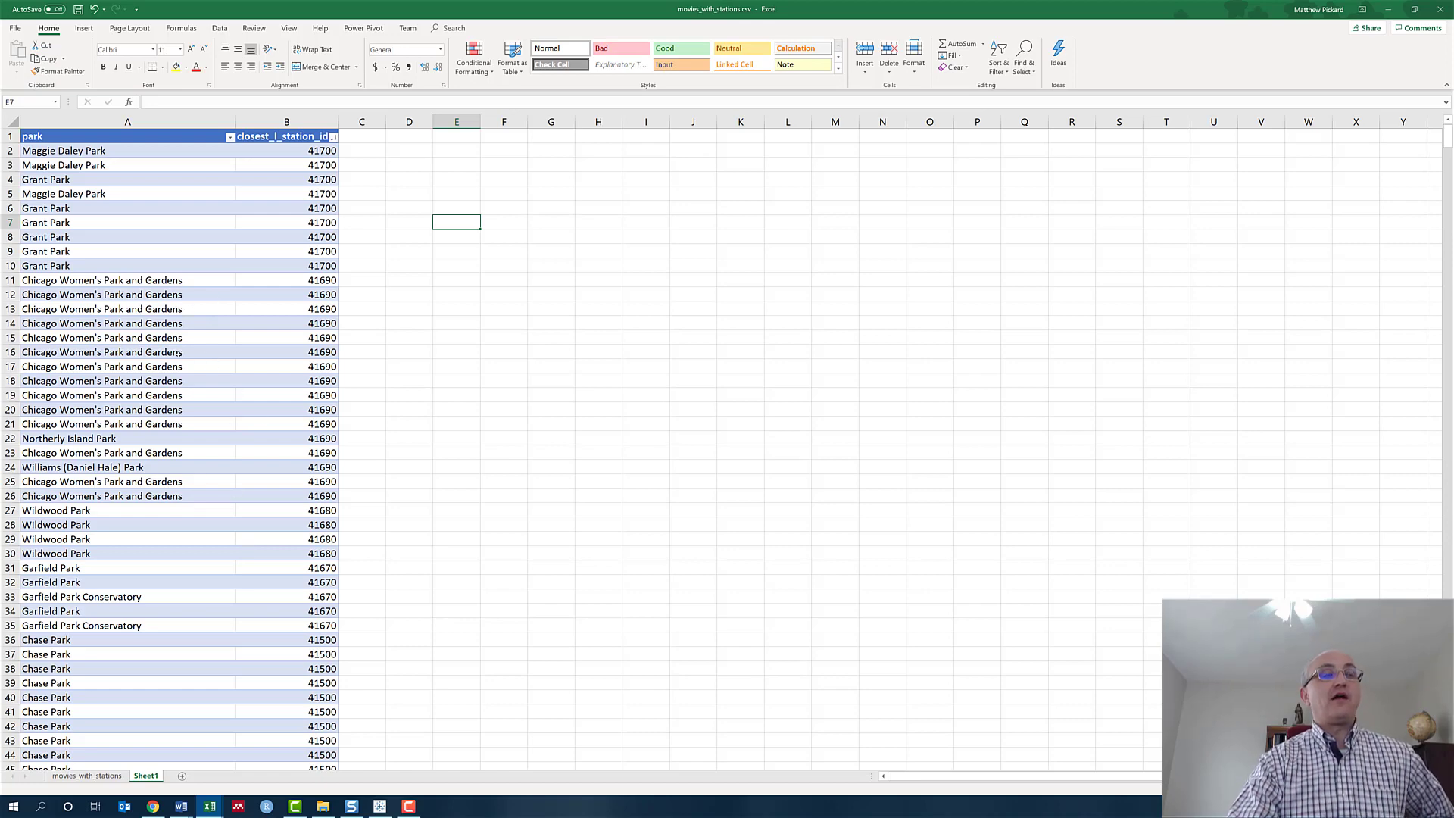
- Remove duplicate rows from the table, comparing only the park column and excluding closest_l_station_id
left_click(152, 381)
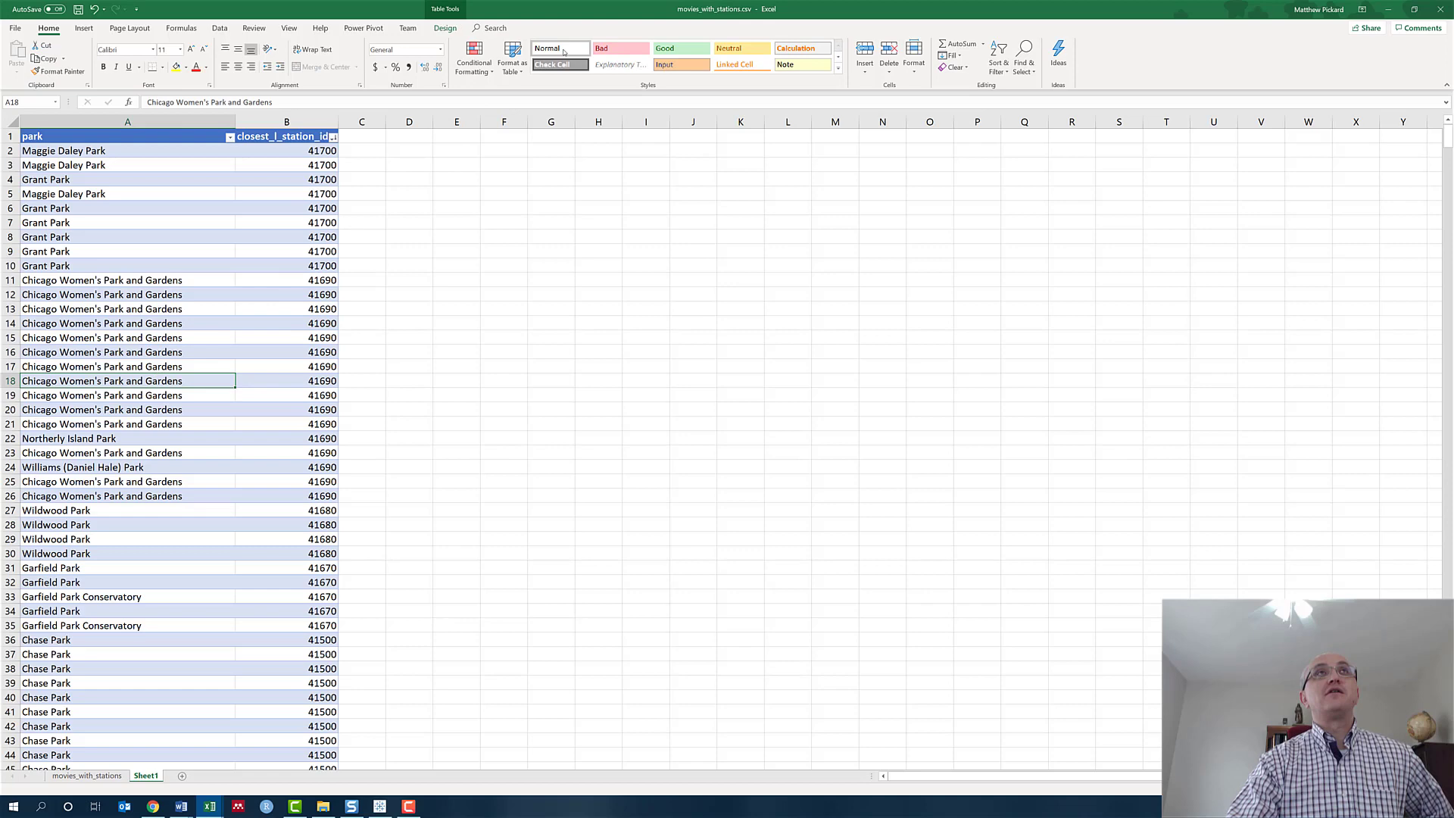
left_click(444, 28)
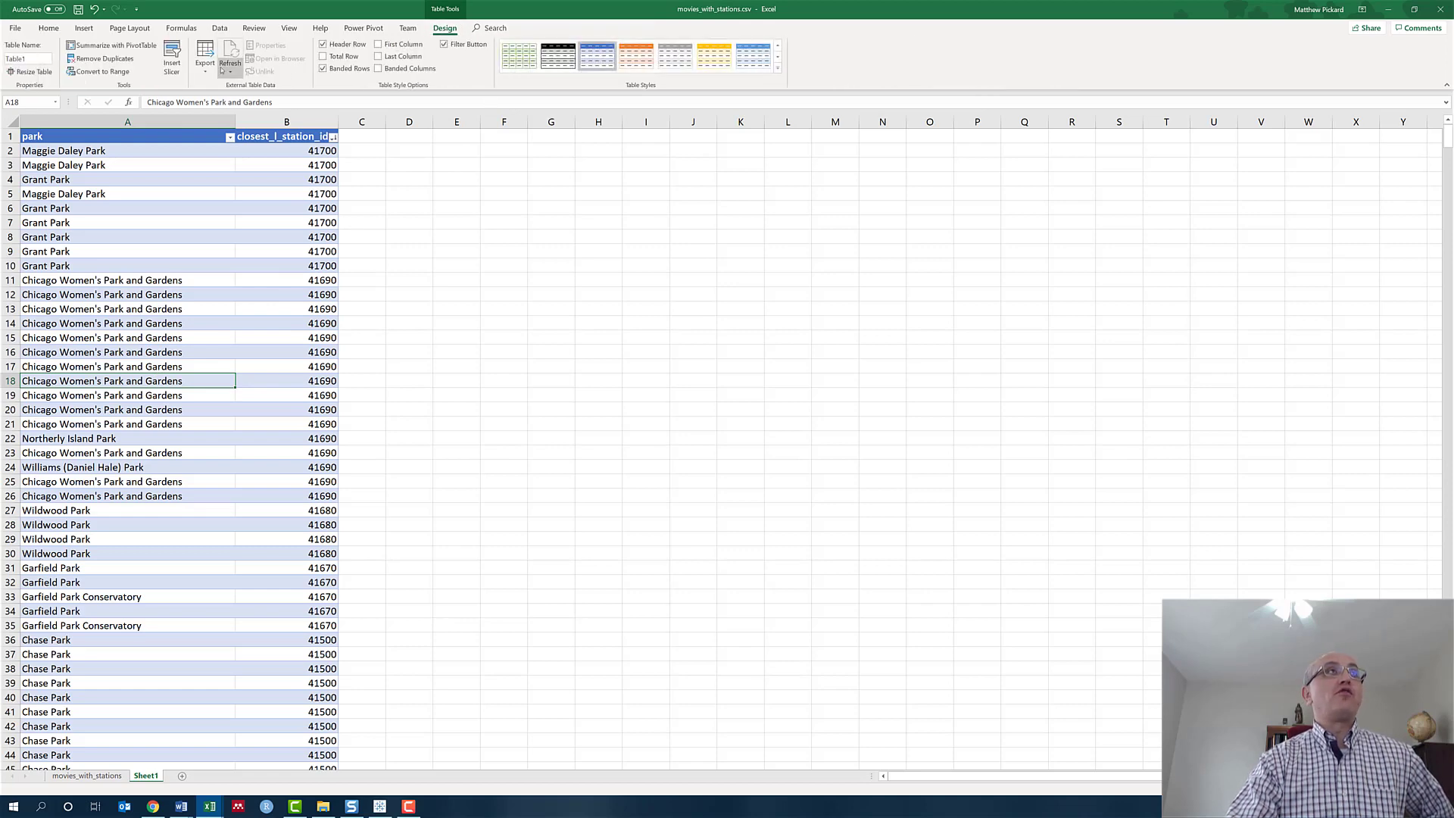
left_click(104, 58)
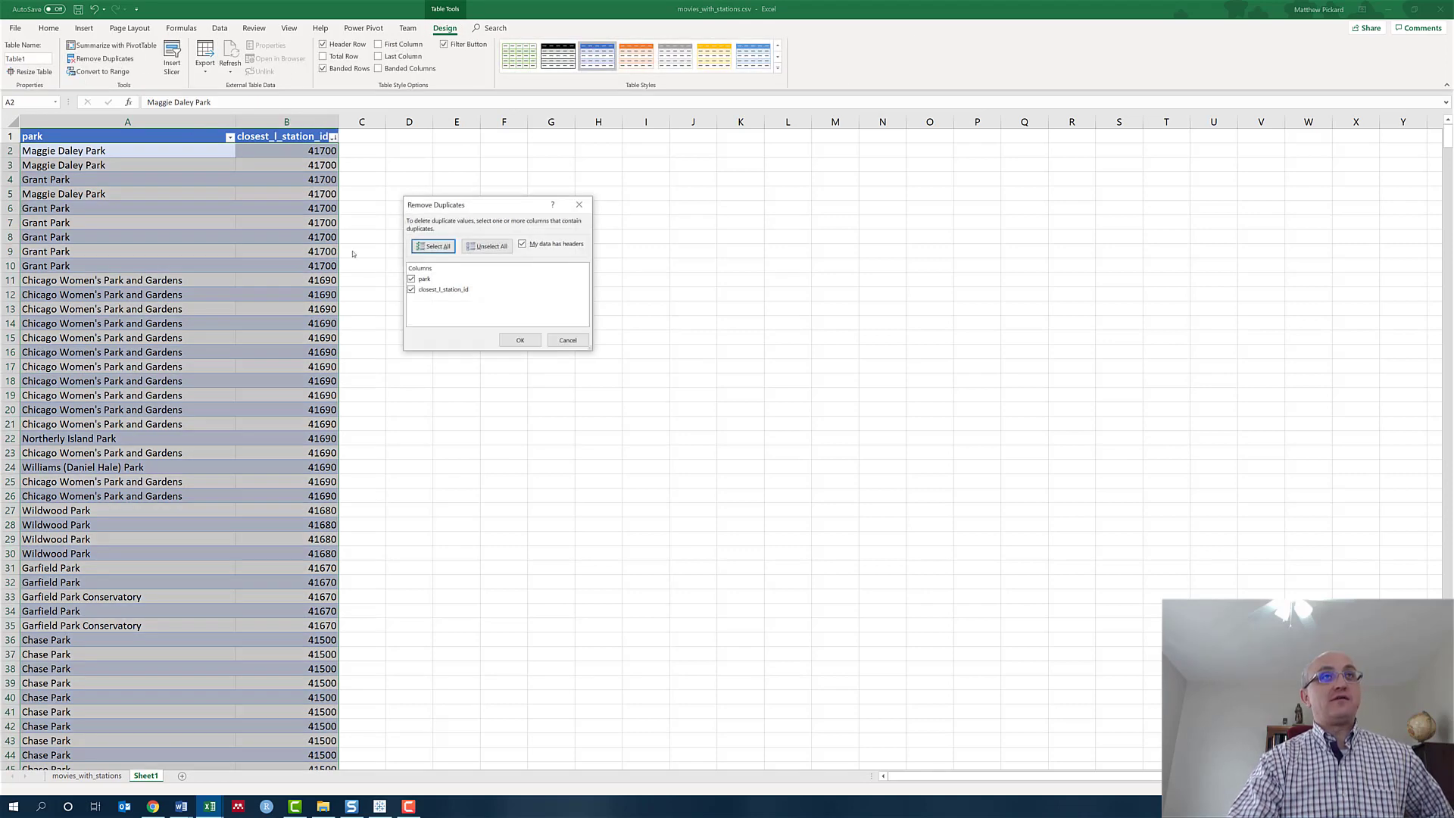
left_click(421, 291)
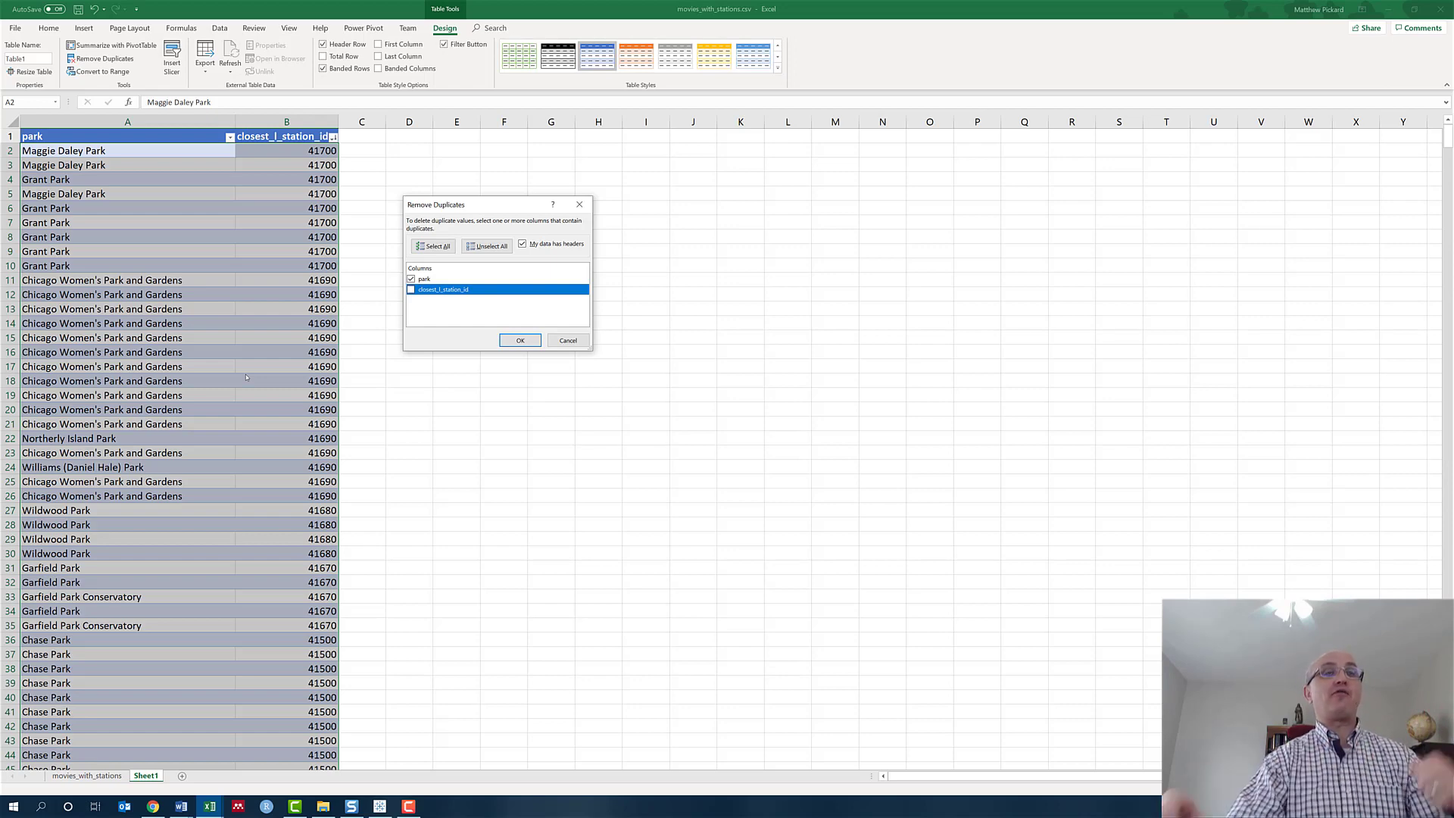
left_click(520, 340)
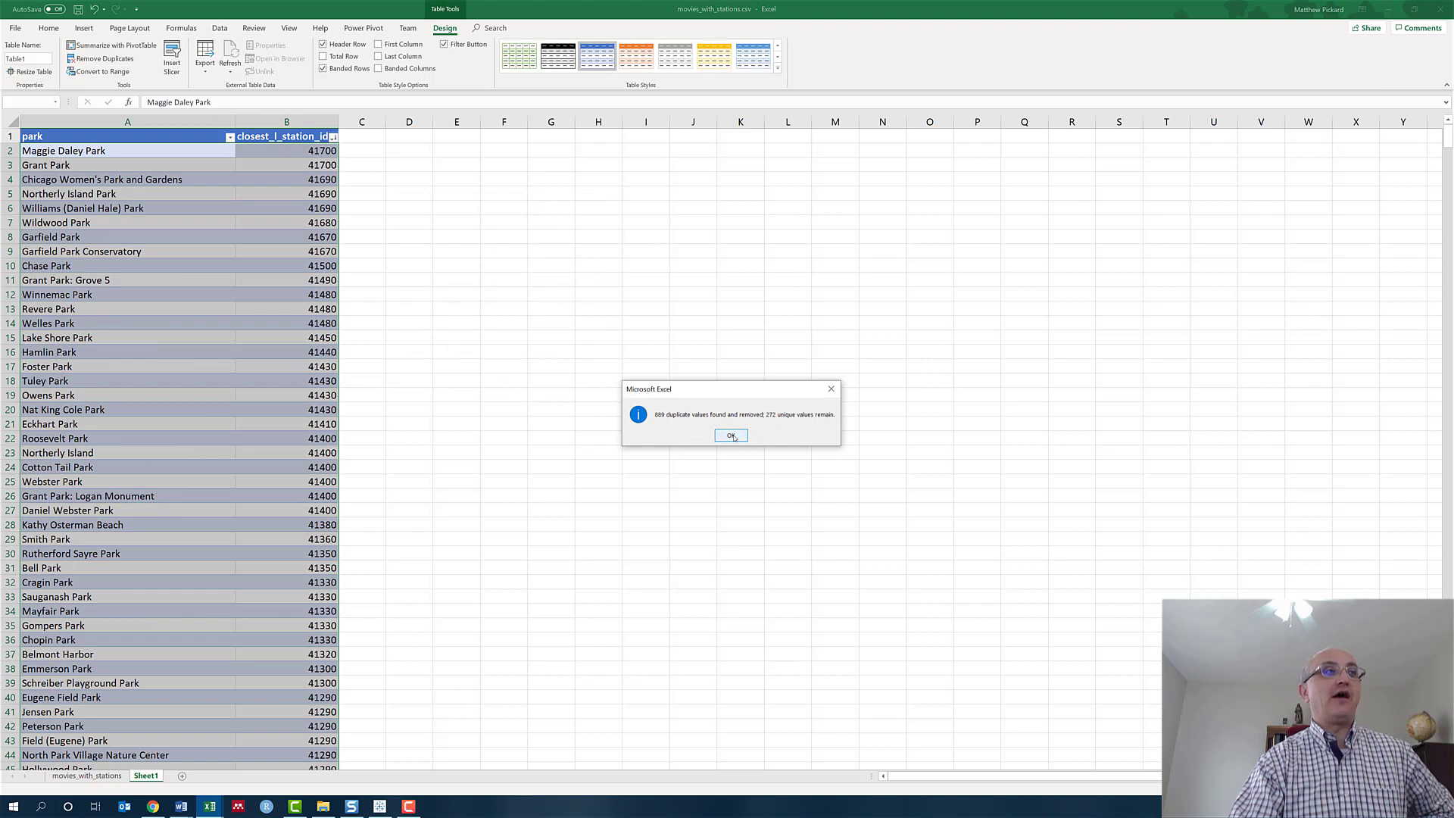
left_click(730, 435)
- Sort the table by park from A to Z and look through the park list
left_click(230, 139)
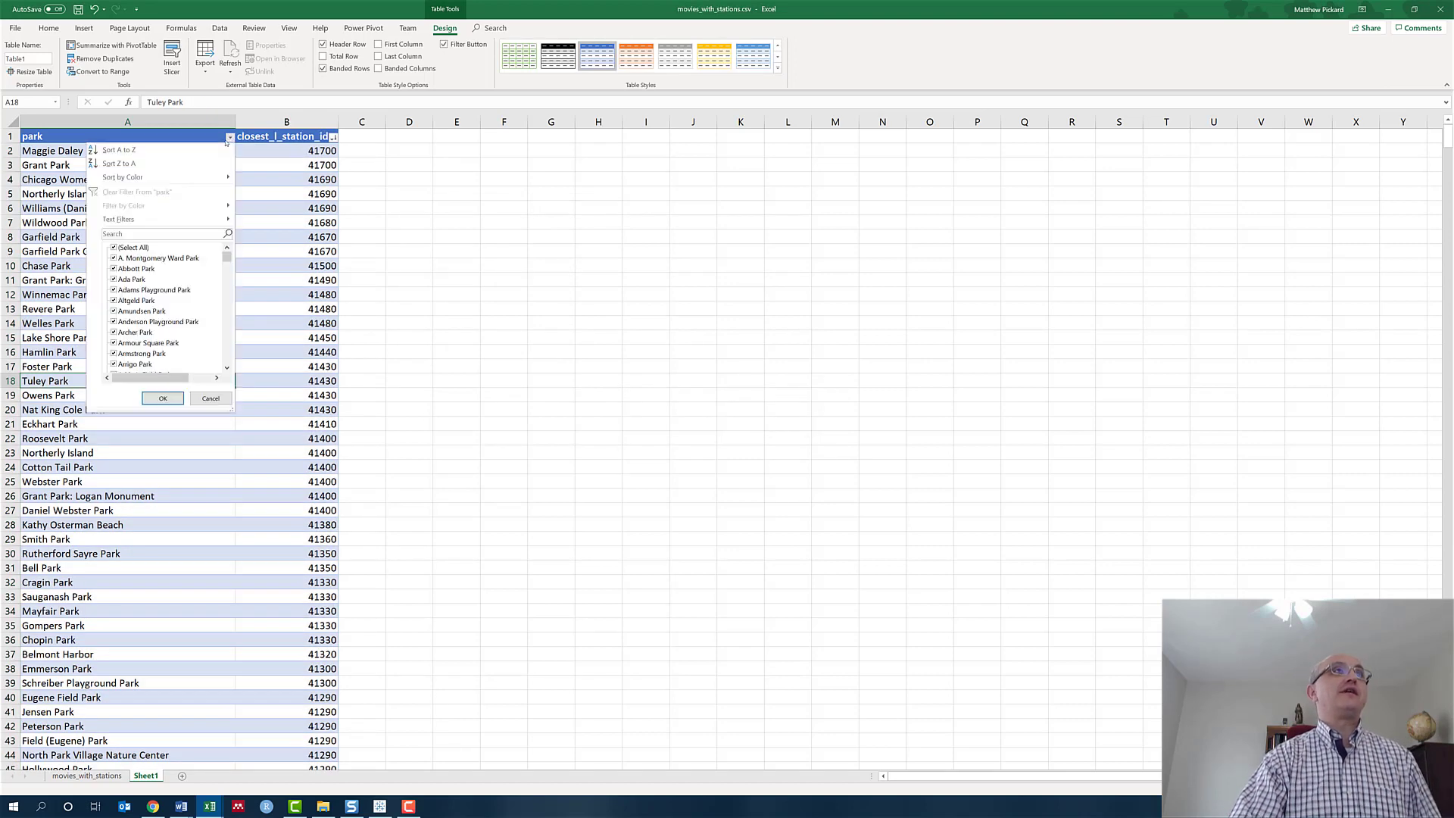
left_click(172, 151)
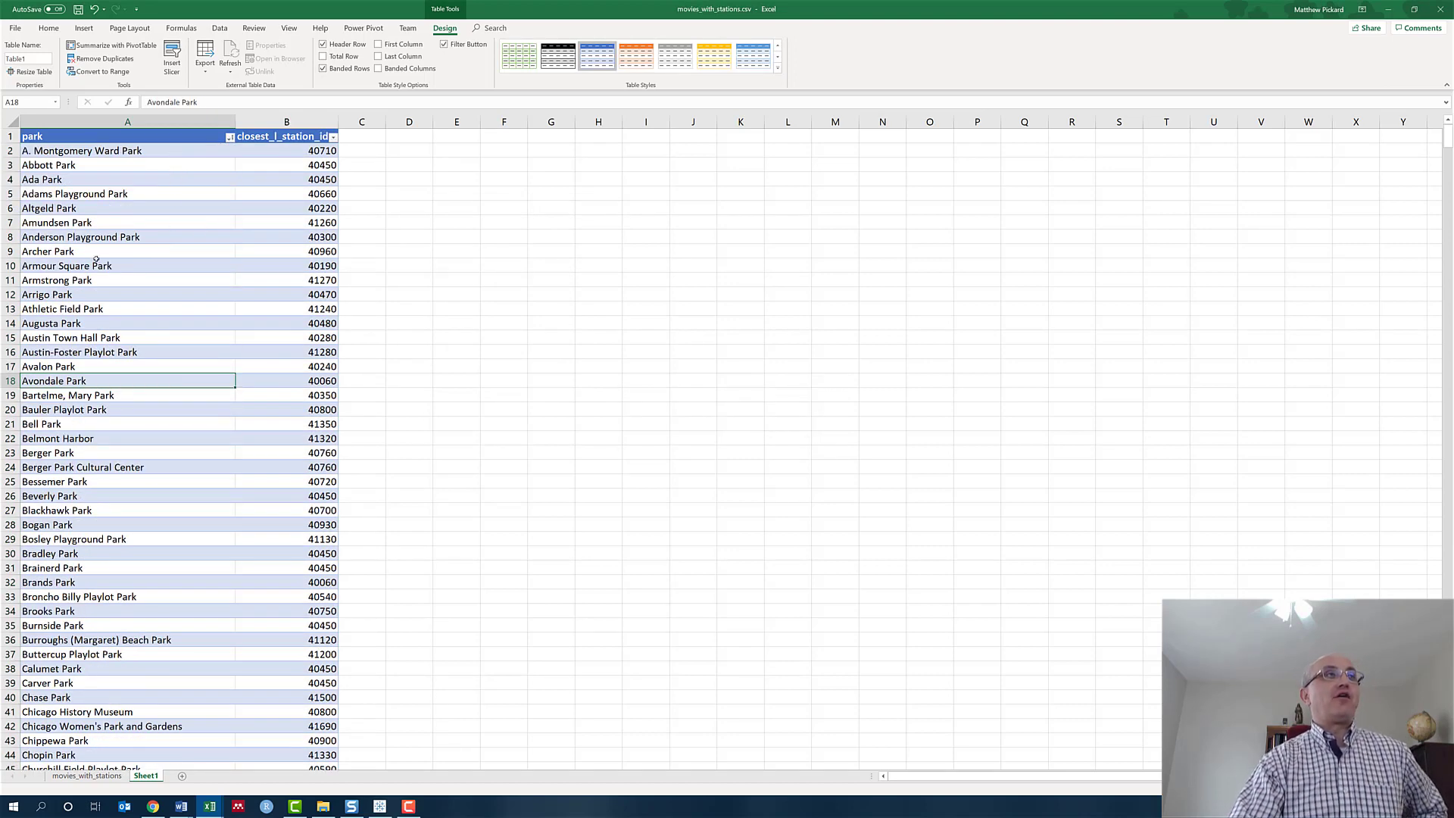
scroll(97, 600, "down", 4)
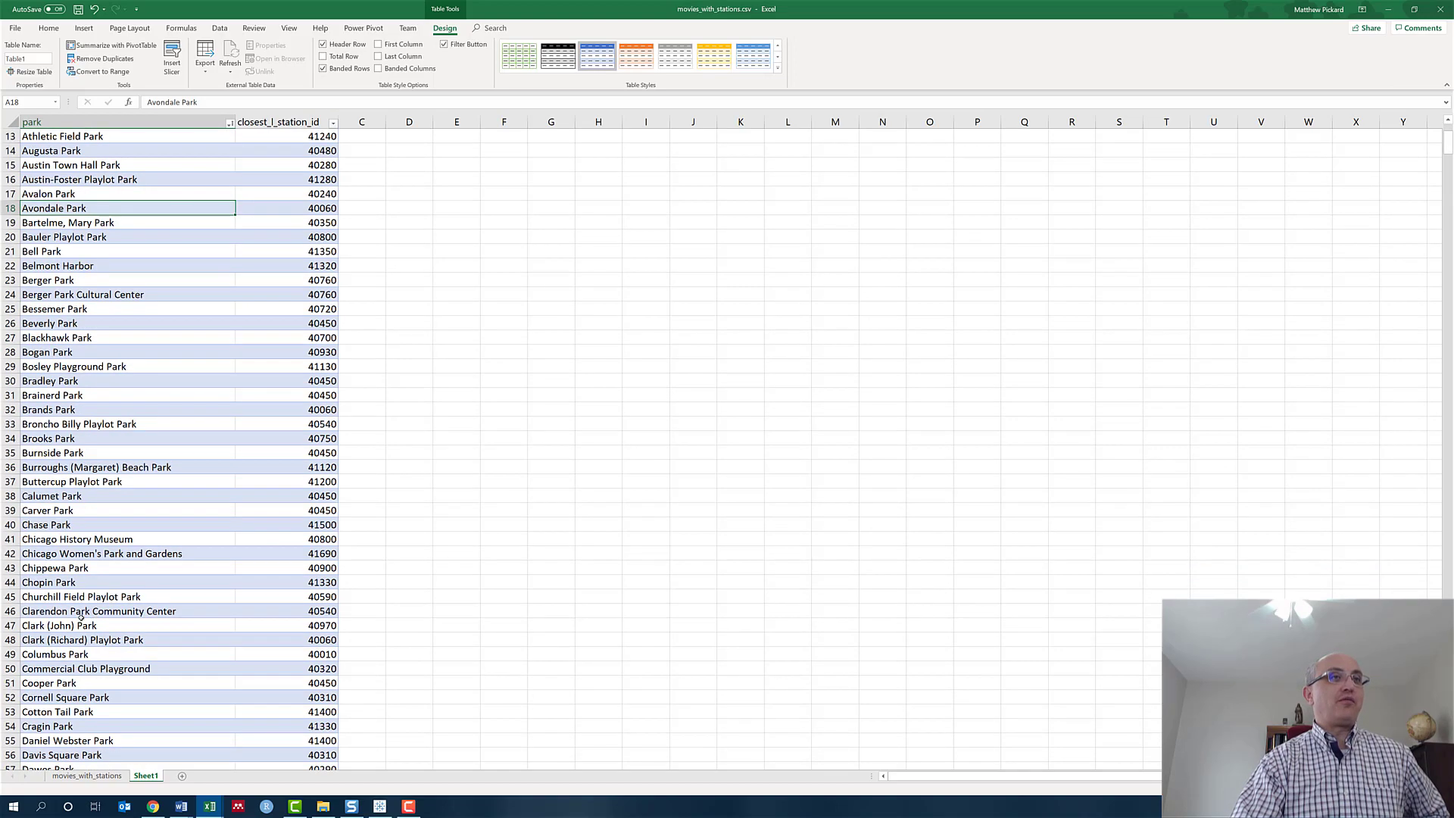
scroll(205, 657, "down", 5)
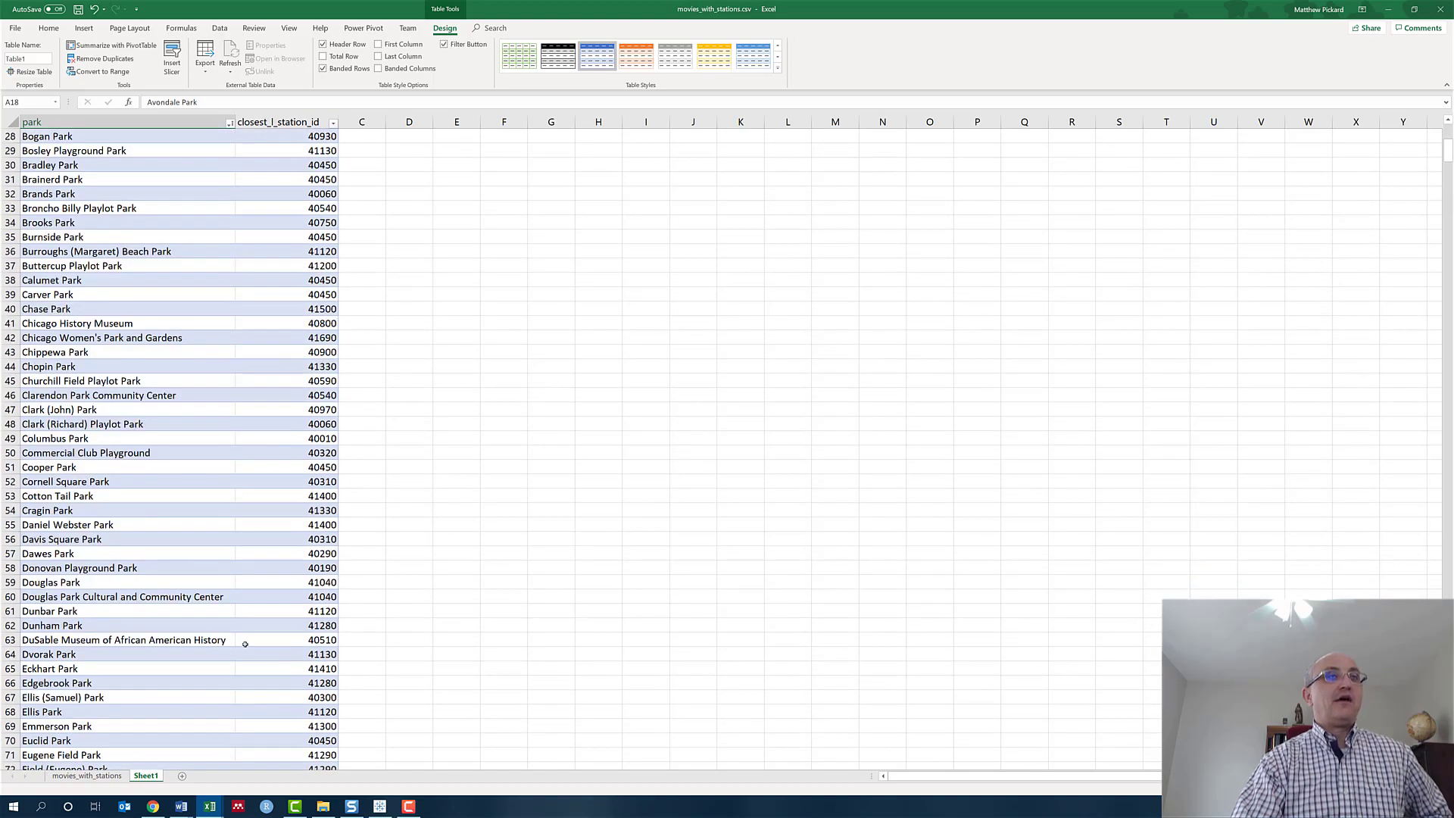
scroll(250, 621, "up", 10)
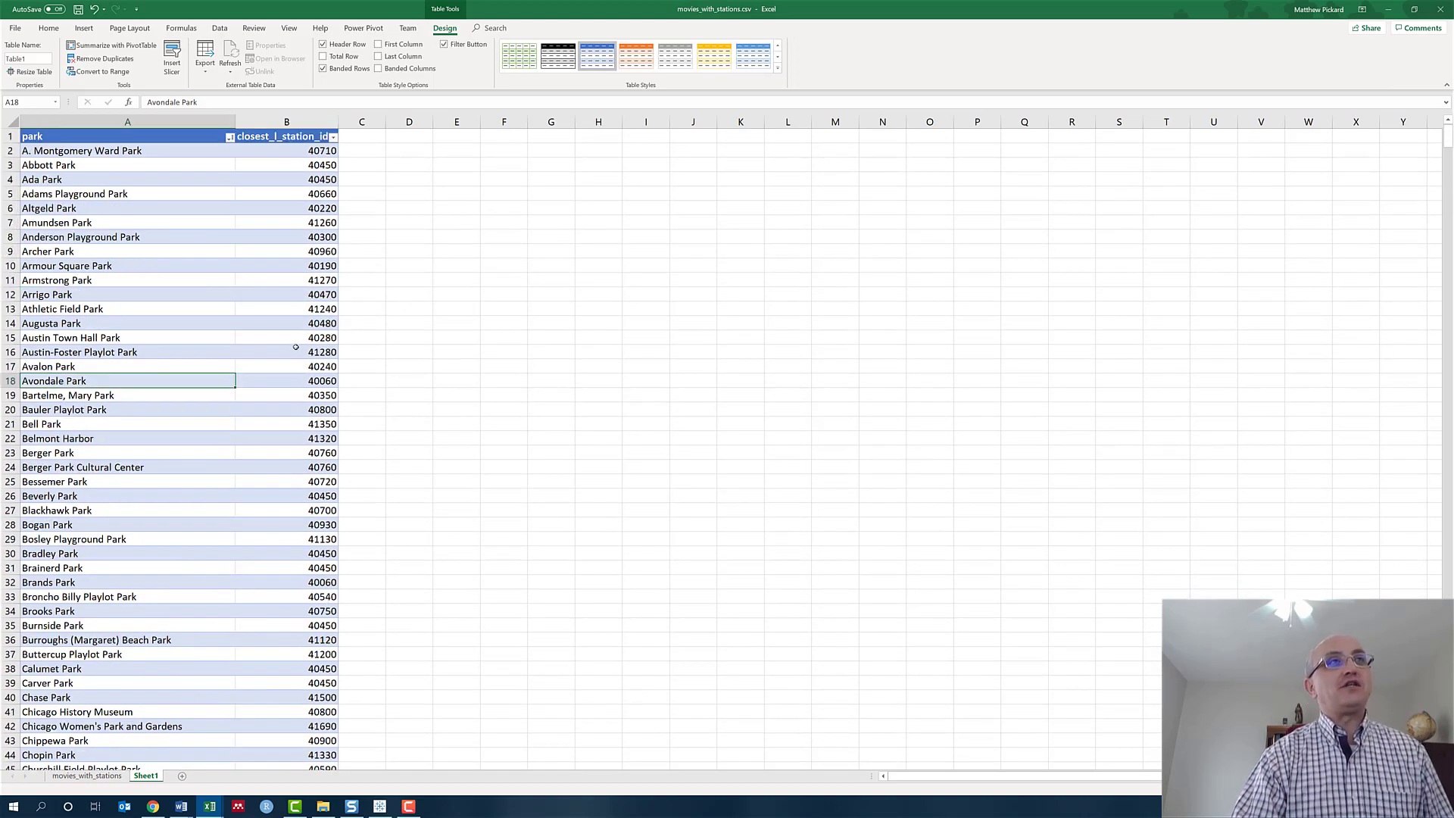
- Move the park column after closest_l_station_id and autofit both columns to their contents
left_click(195, 126)
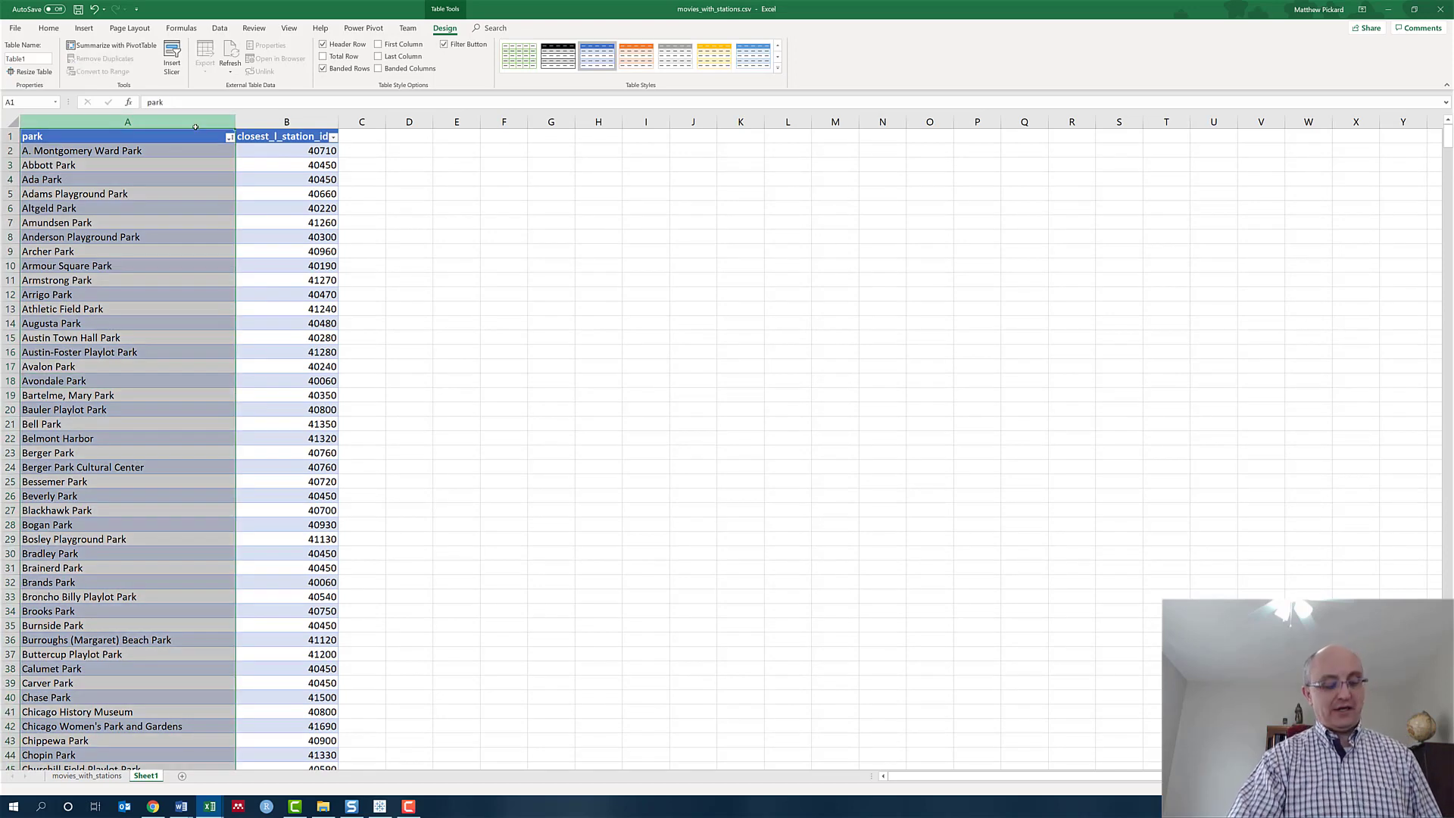
key("ctrl+x")
right_click(362, 122)
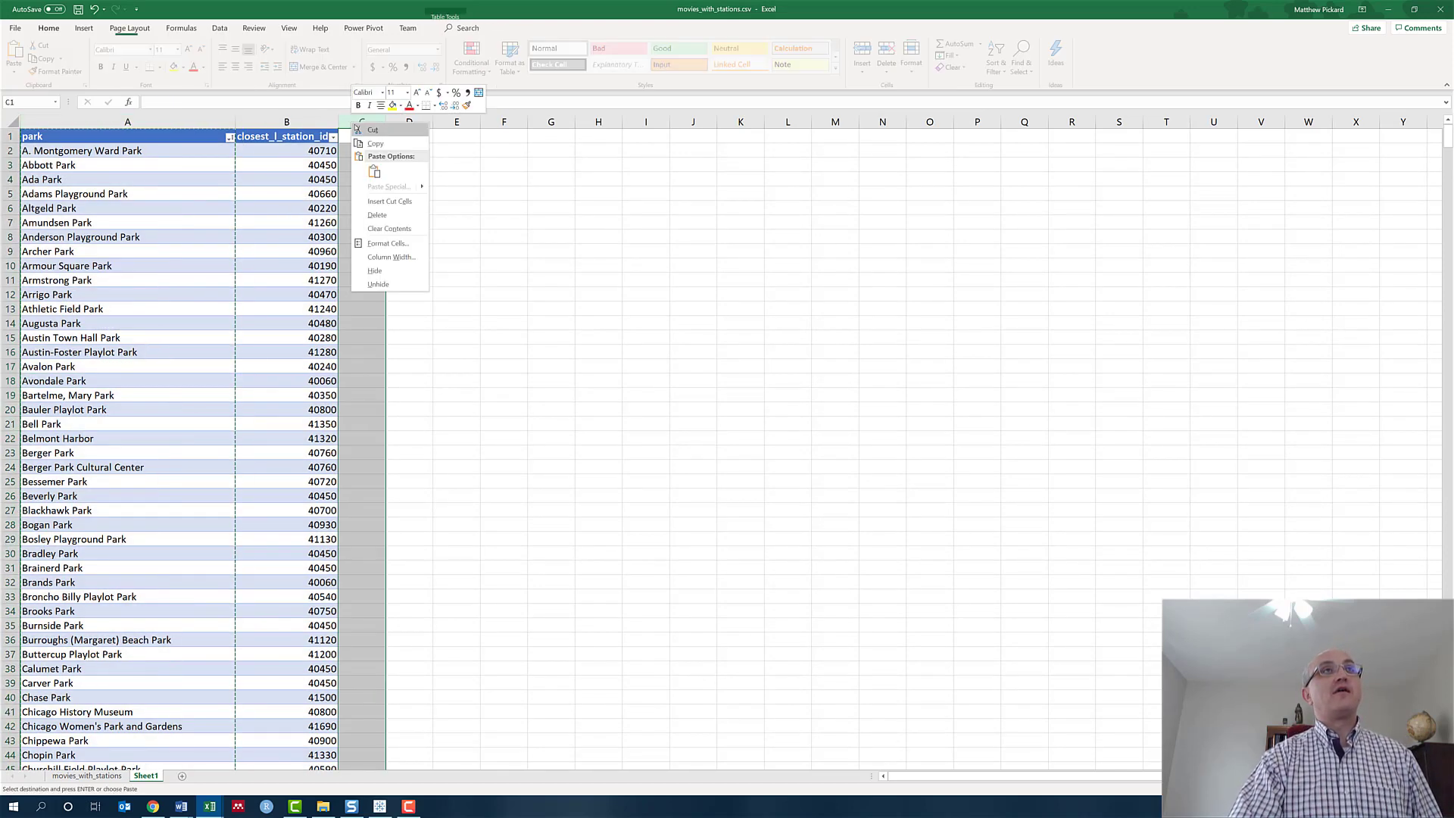
left_click(381, 202)
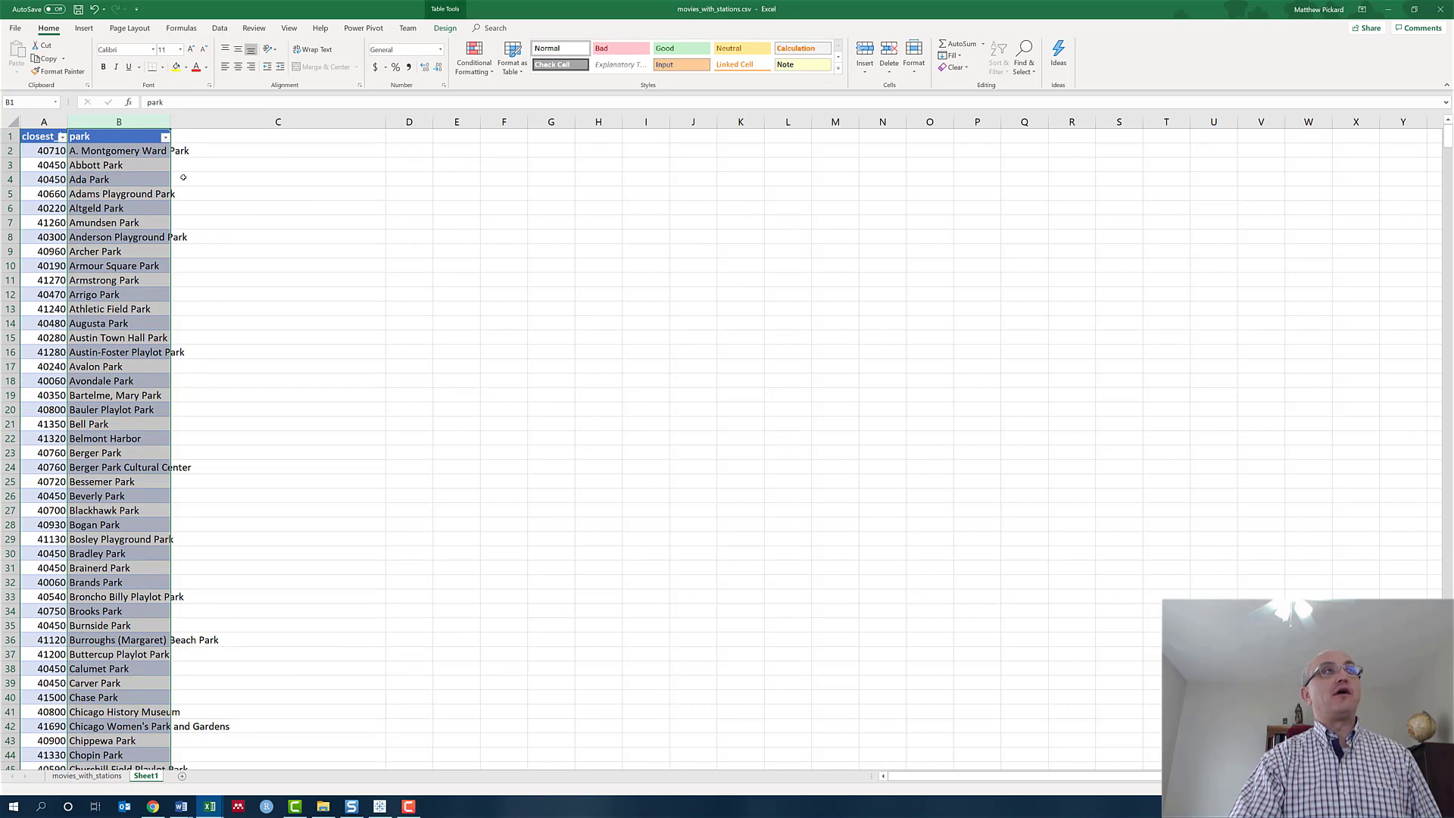
double_click(68, 122)
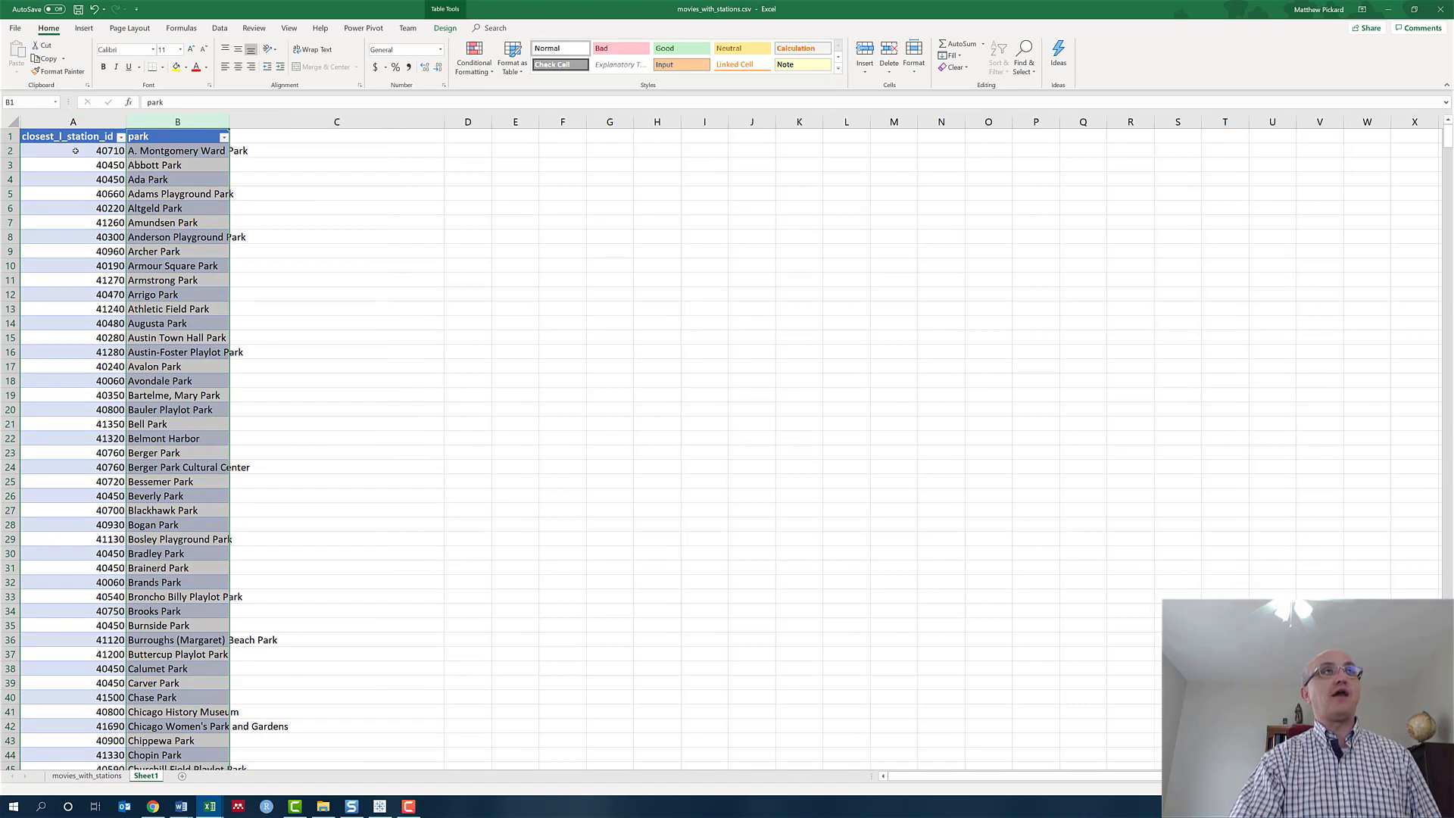
left_click(346, 256)
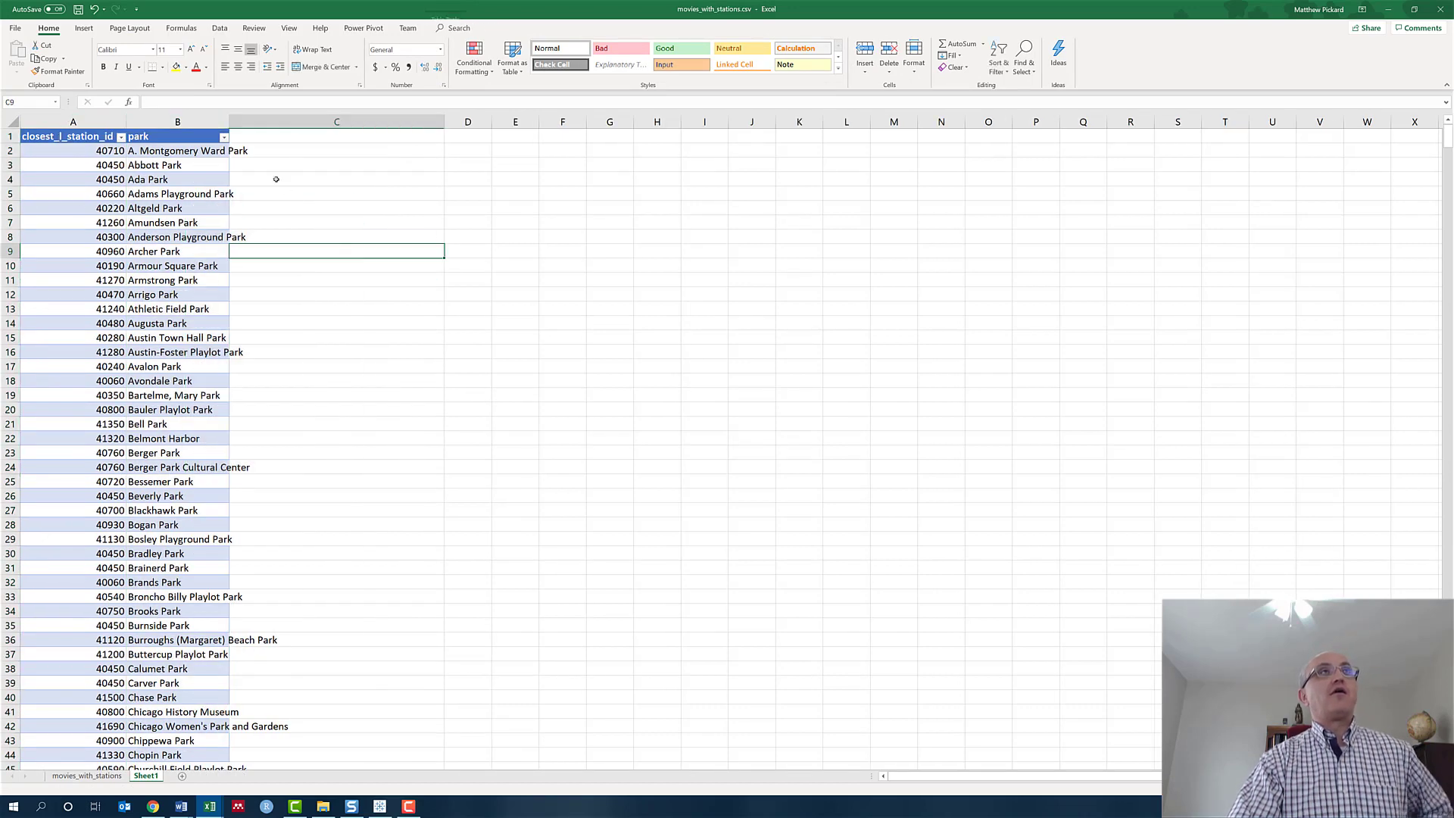
double_click(229, 122)
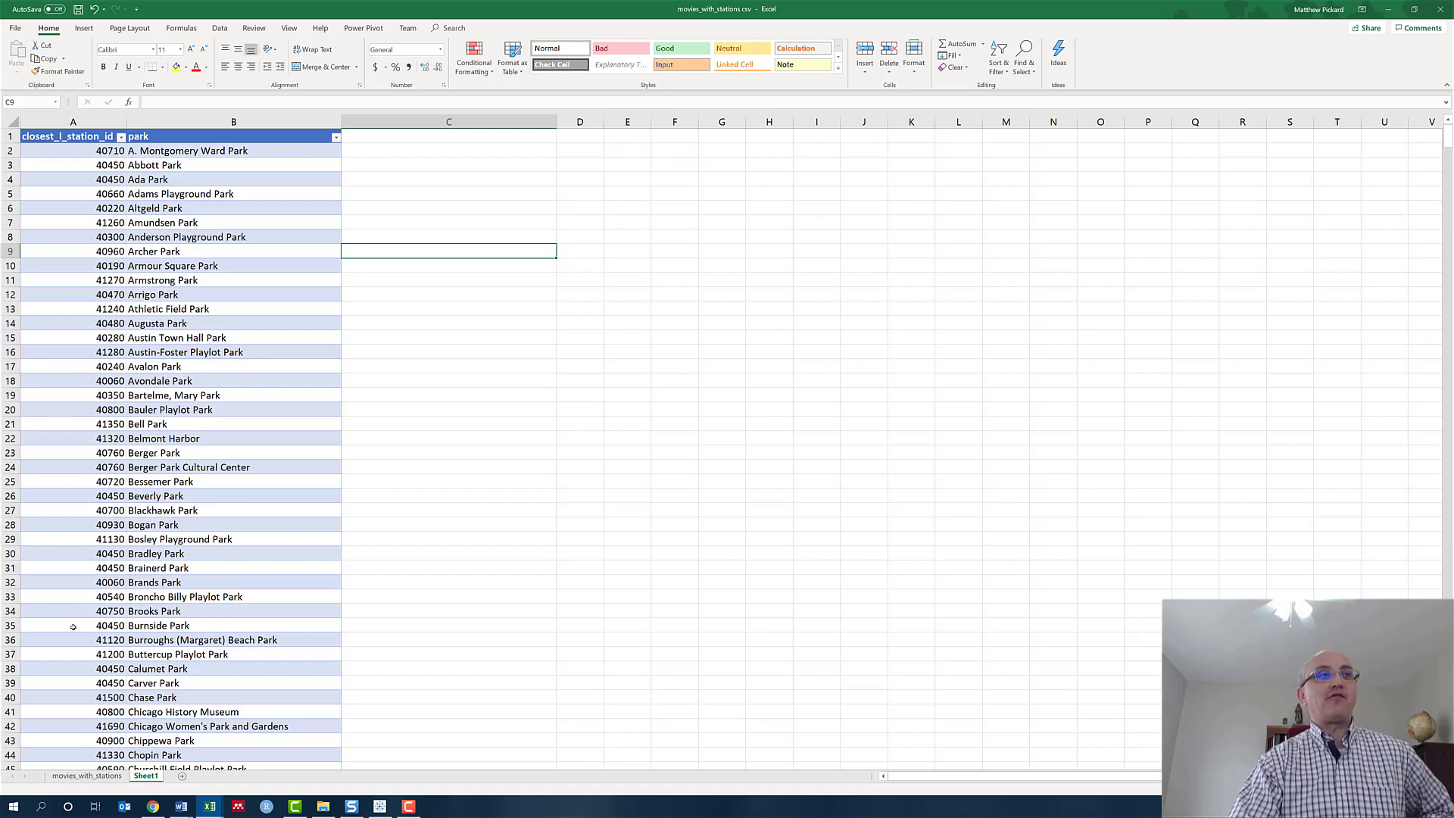
- Enter the header StationID in F1 with the sample station IDs 40960 in F2 and 41280 in F3
left_click(658, 253)
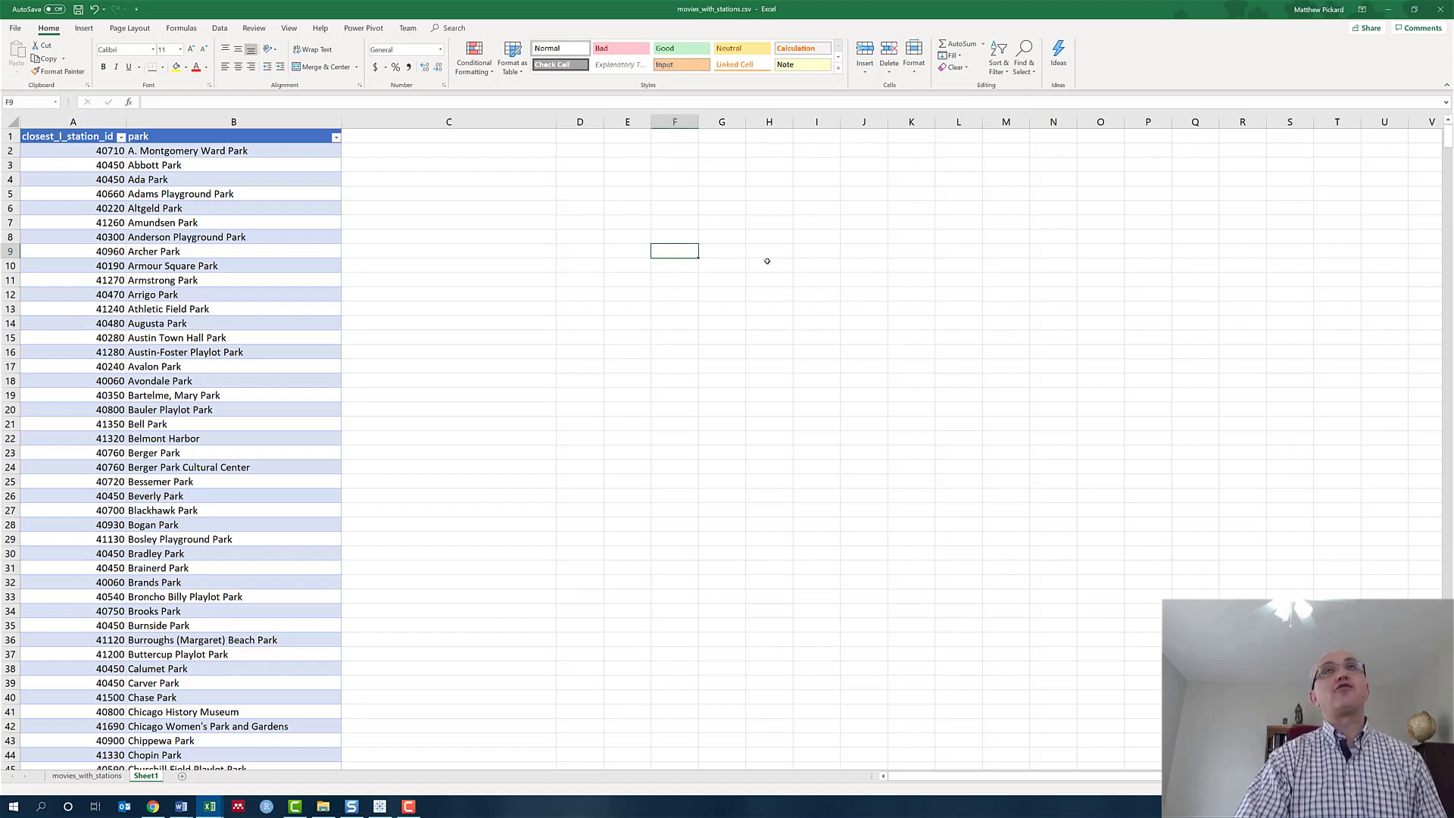
left_click(675, 137)
type("S")
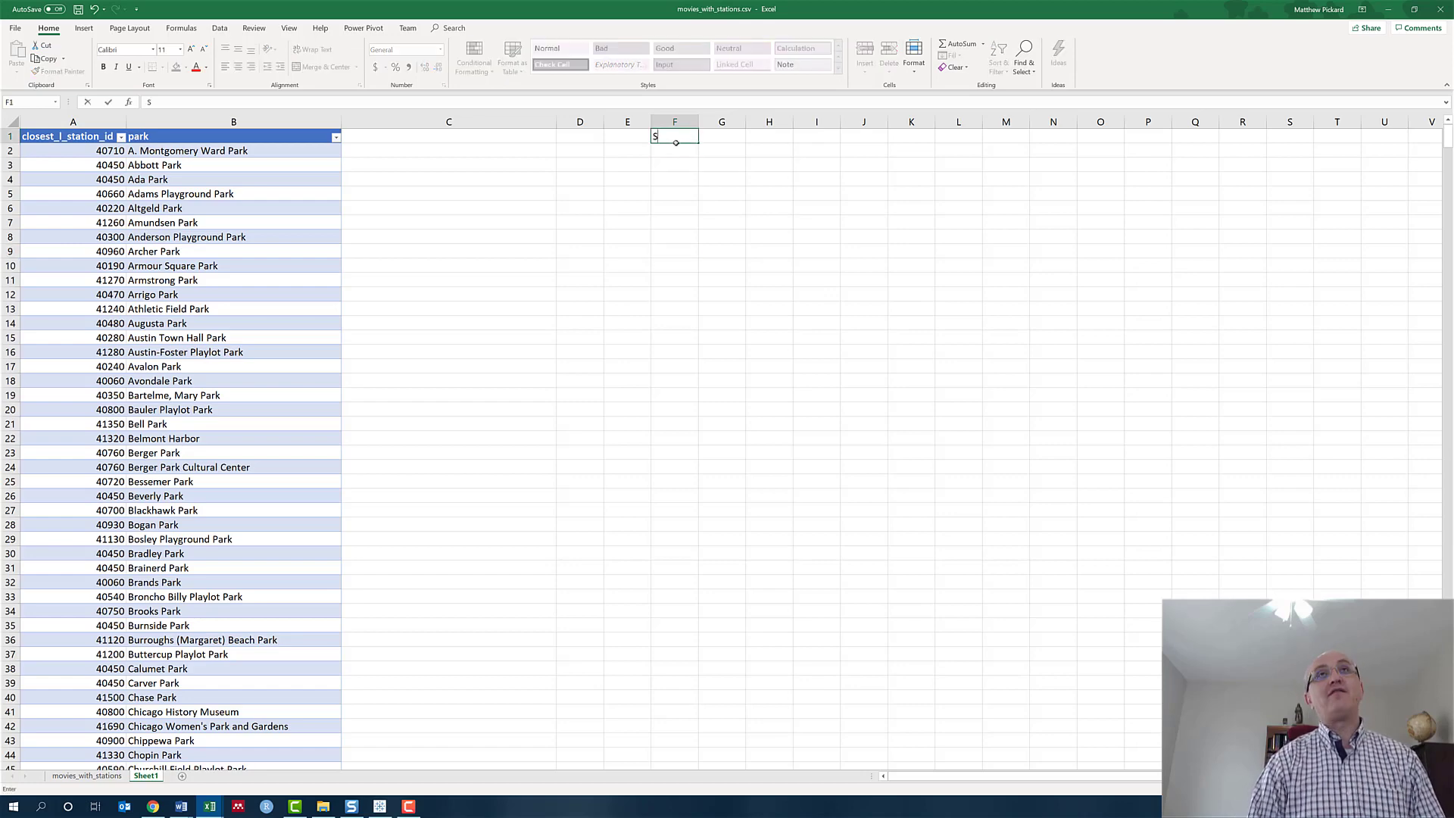
type("tationID")
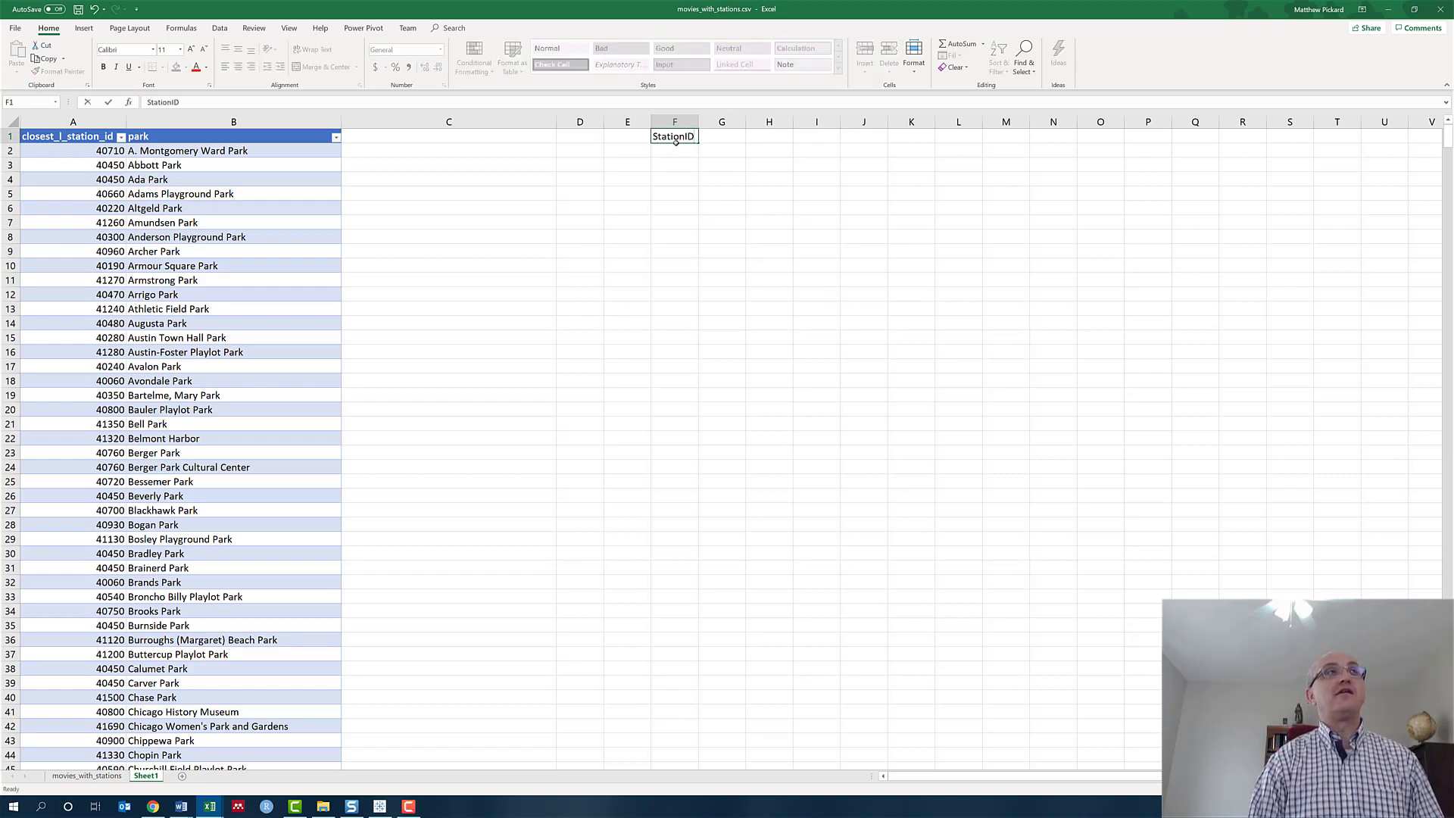
key("Return")
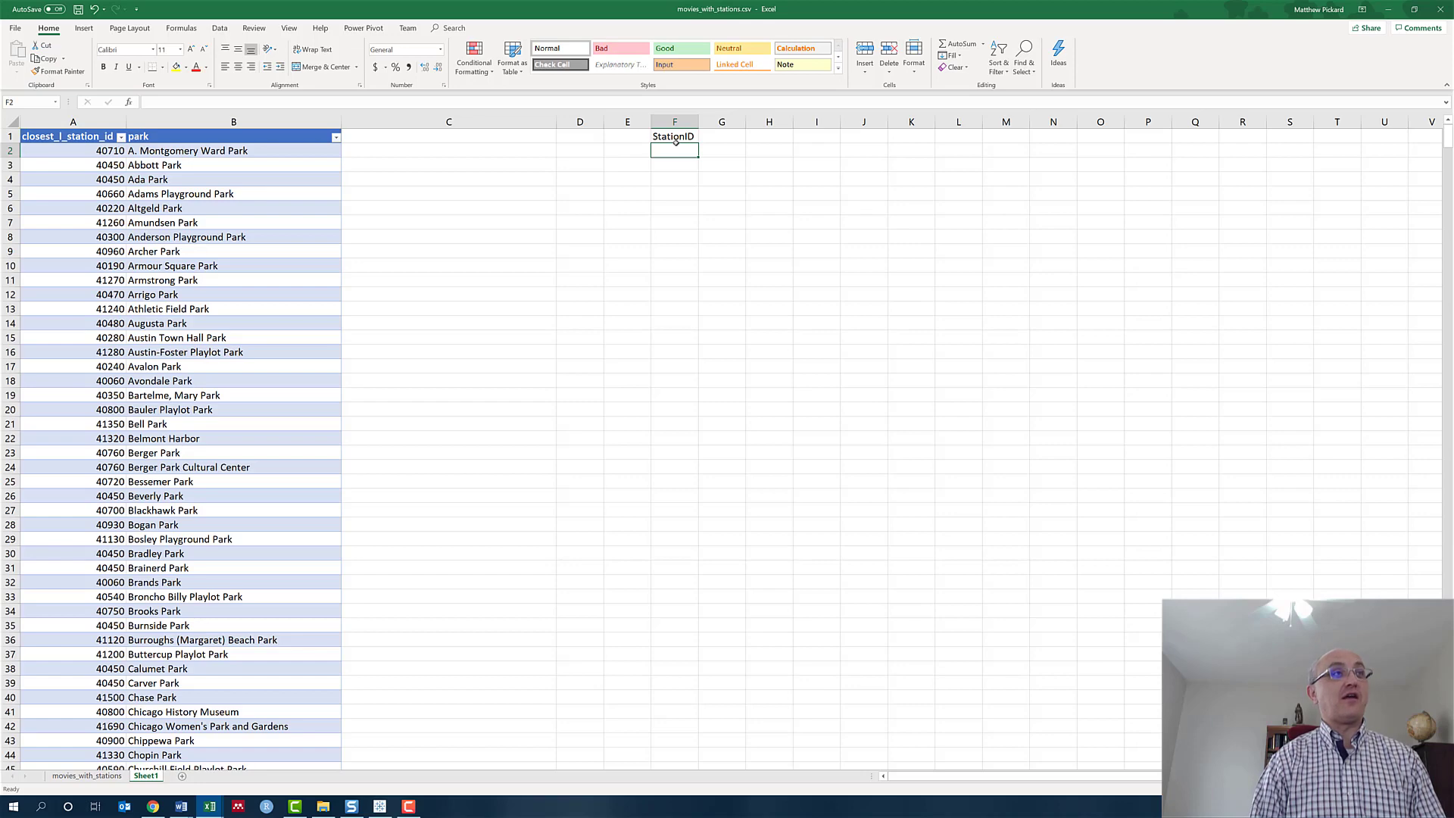
type("40960")
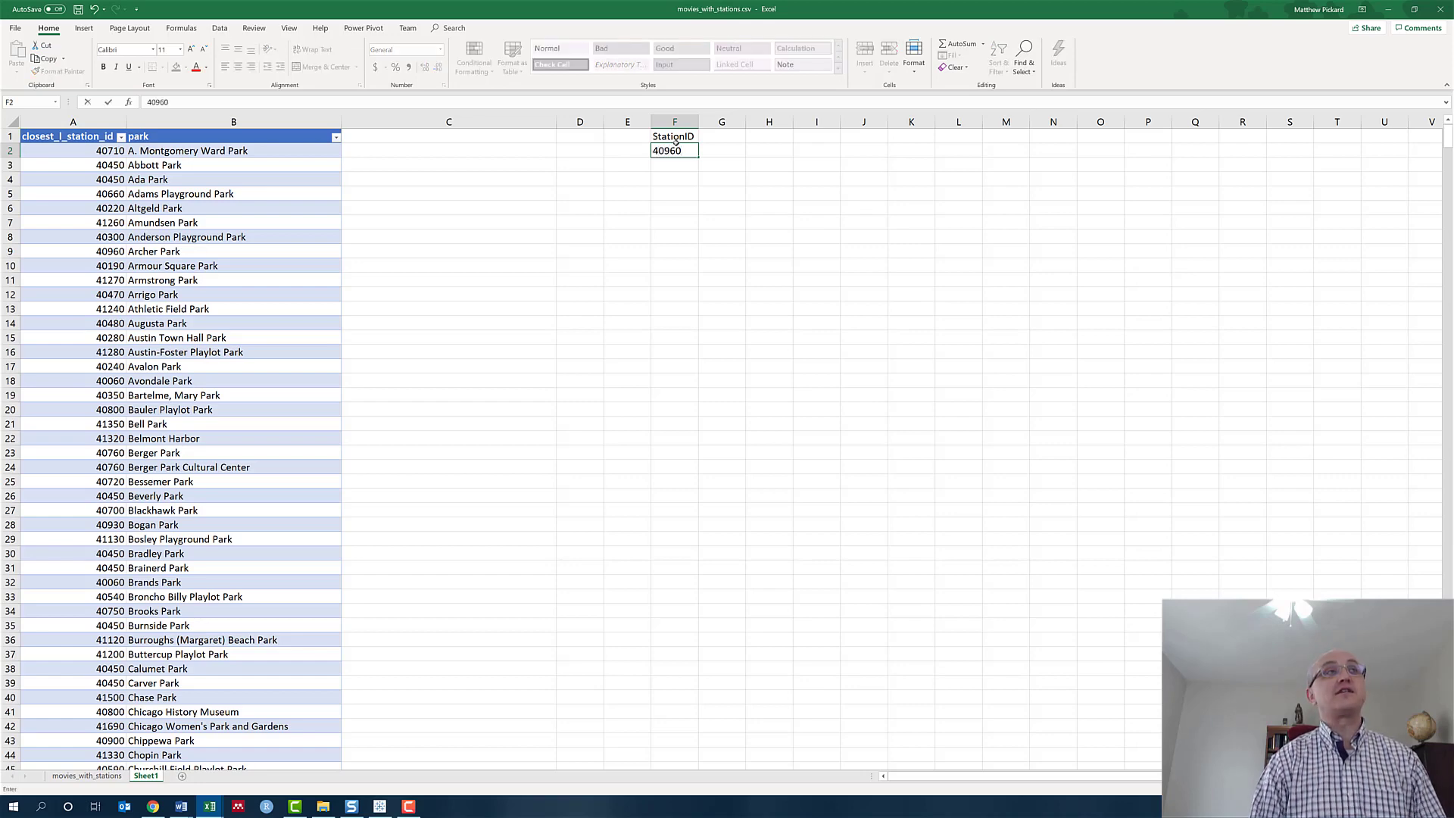
key("Return")
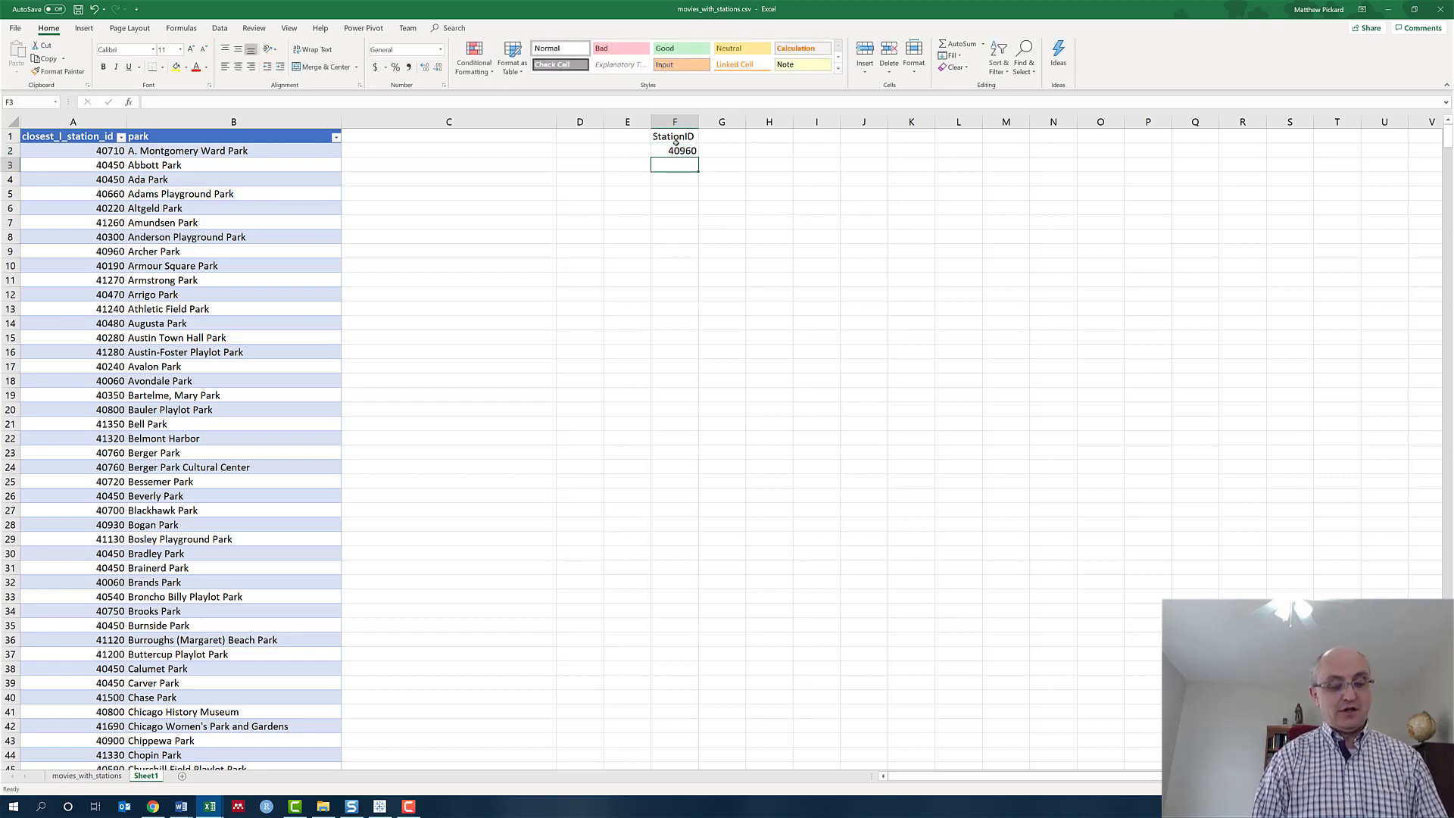
type("41280")
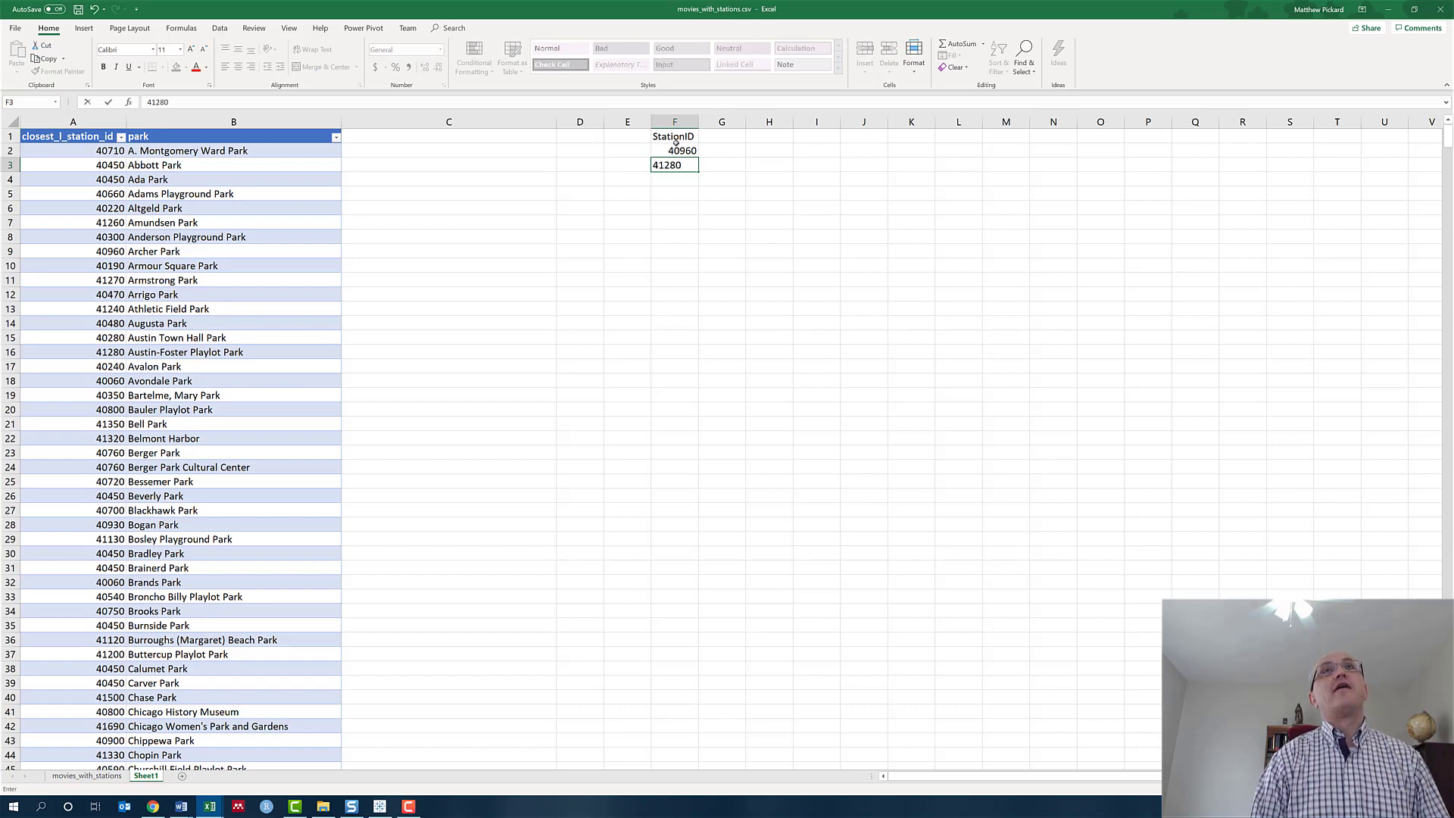
key("Tab")
- Add the header Park in G1 beside StationID
key("Up")
key("Up")
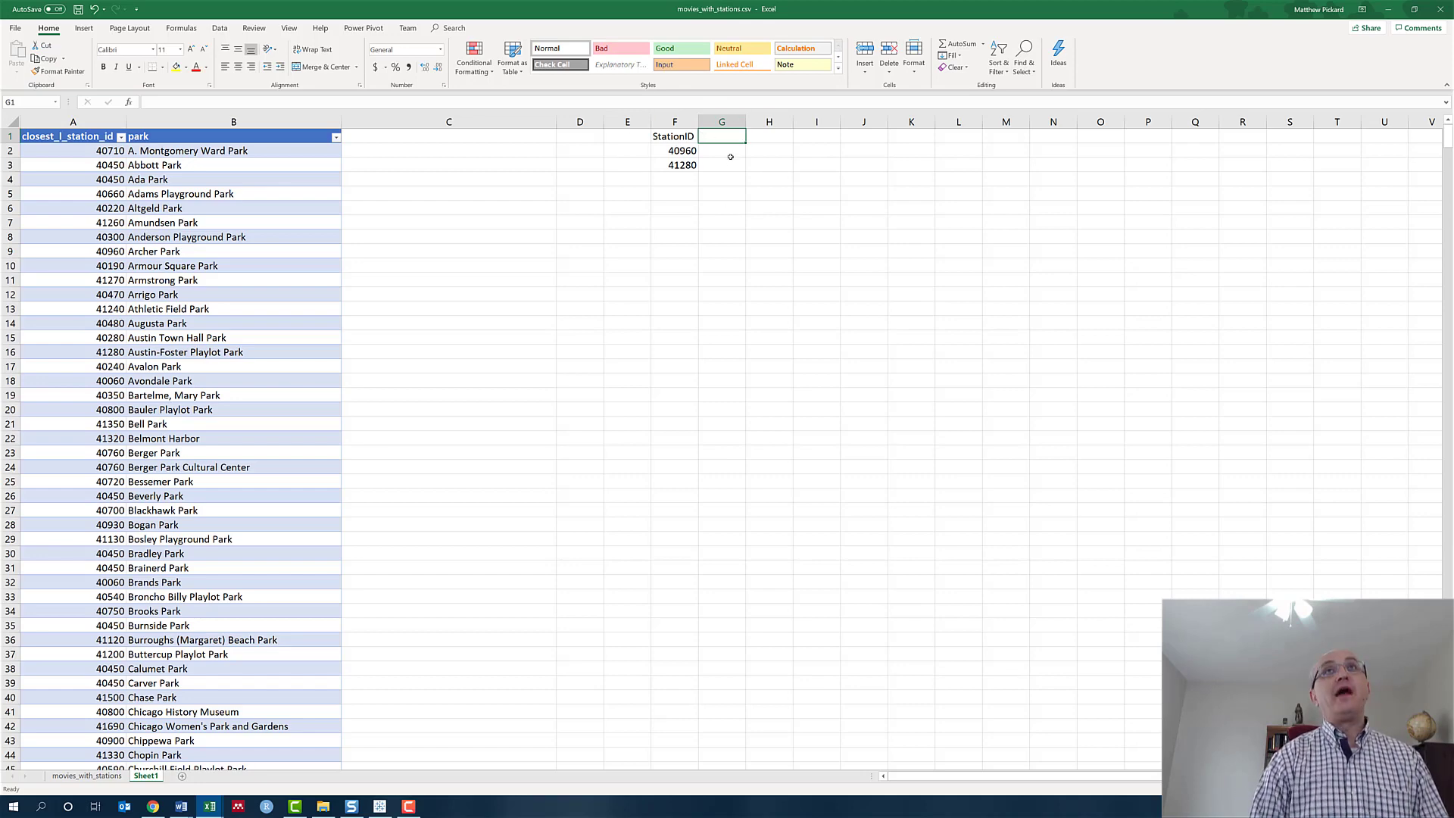
type("Park")
key("Return")
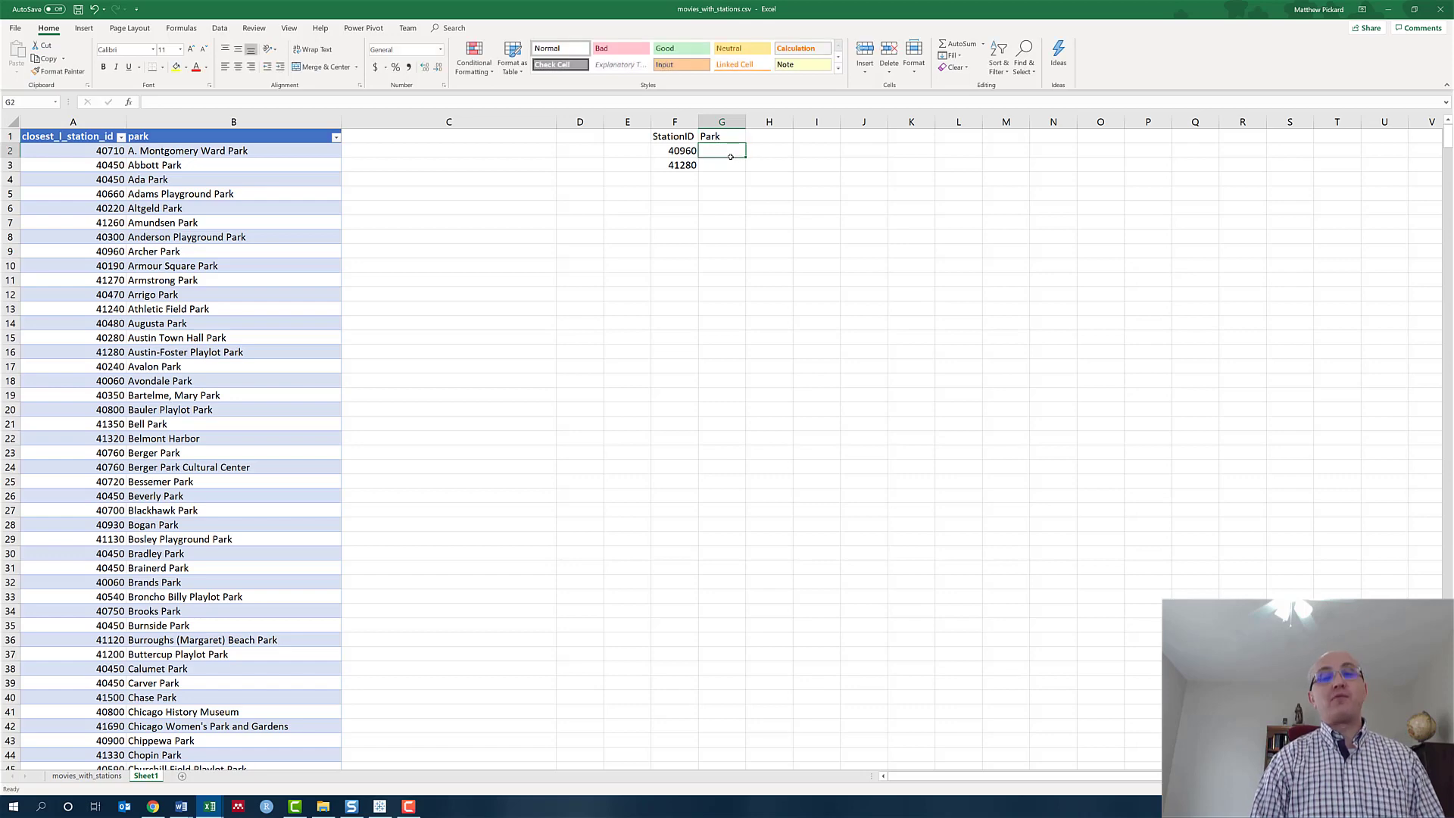
- Start a VLOOKUP formula in G2 with F2 as the lookup value and the whole table, Table1[#All], as the table array
type("=")
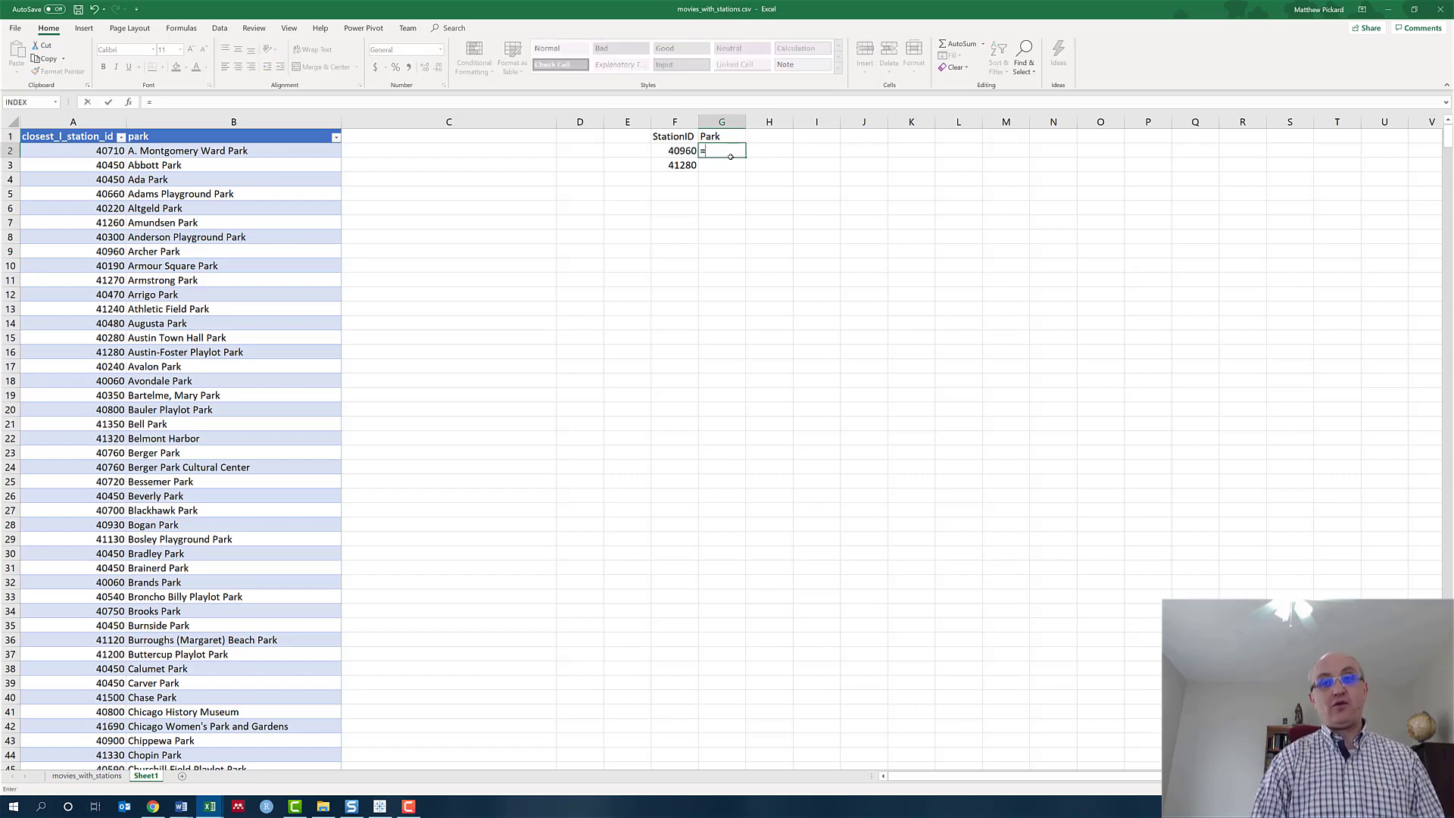
type("VLOOKUP(")
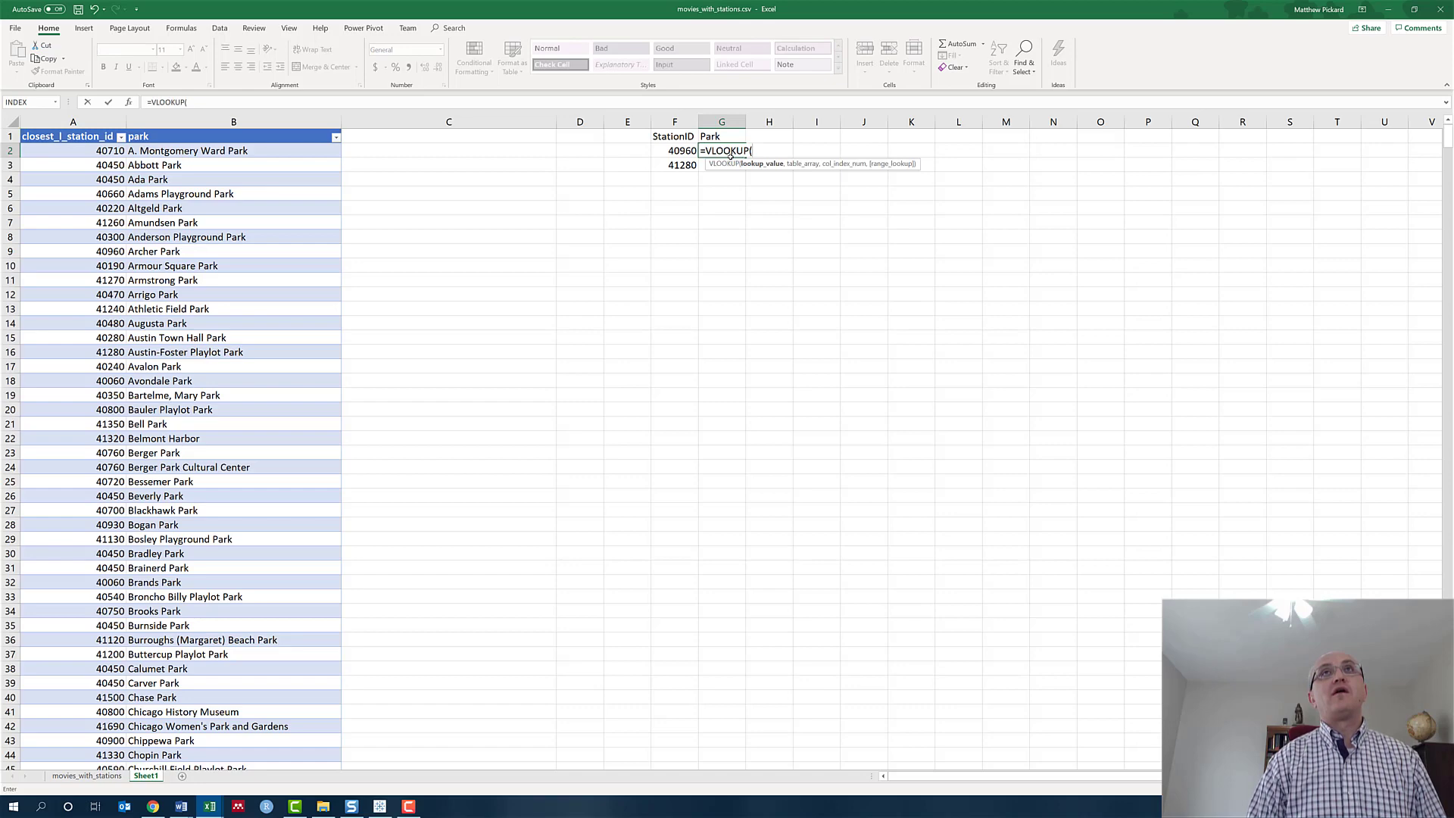
key("Left")
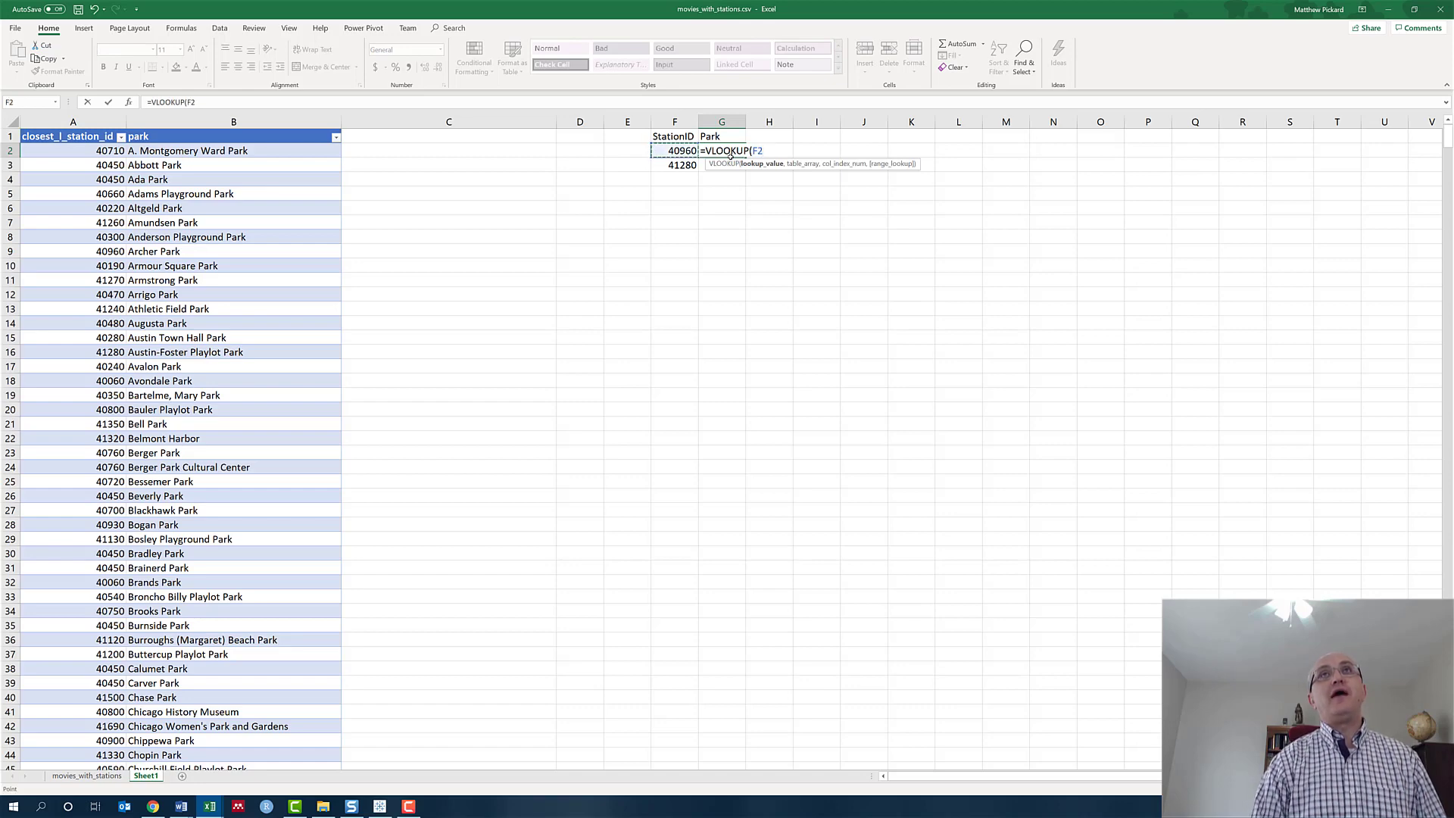
type(",")
key("Left")
key("Left")
key("Left")
key("Left")
key("Left")
key("Left")
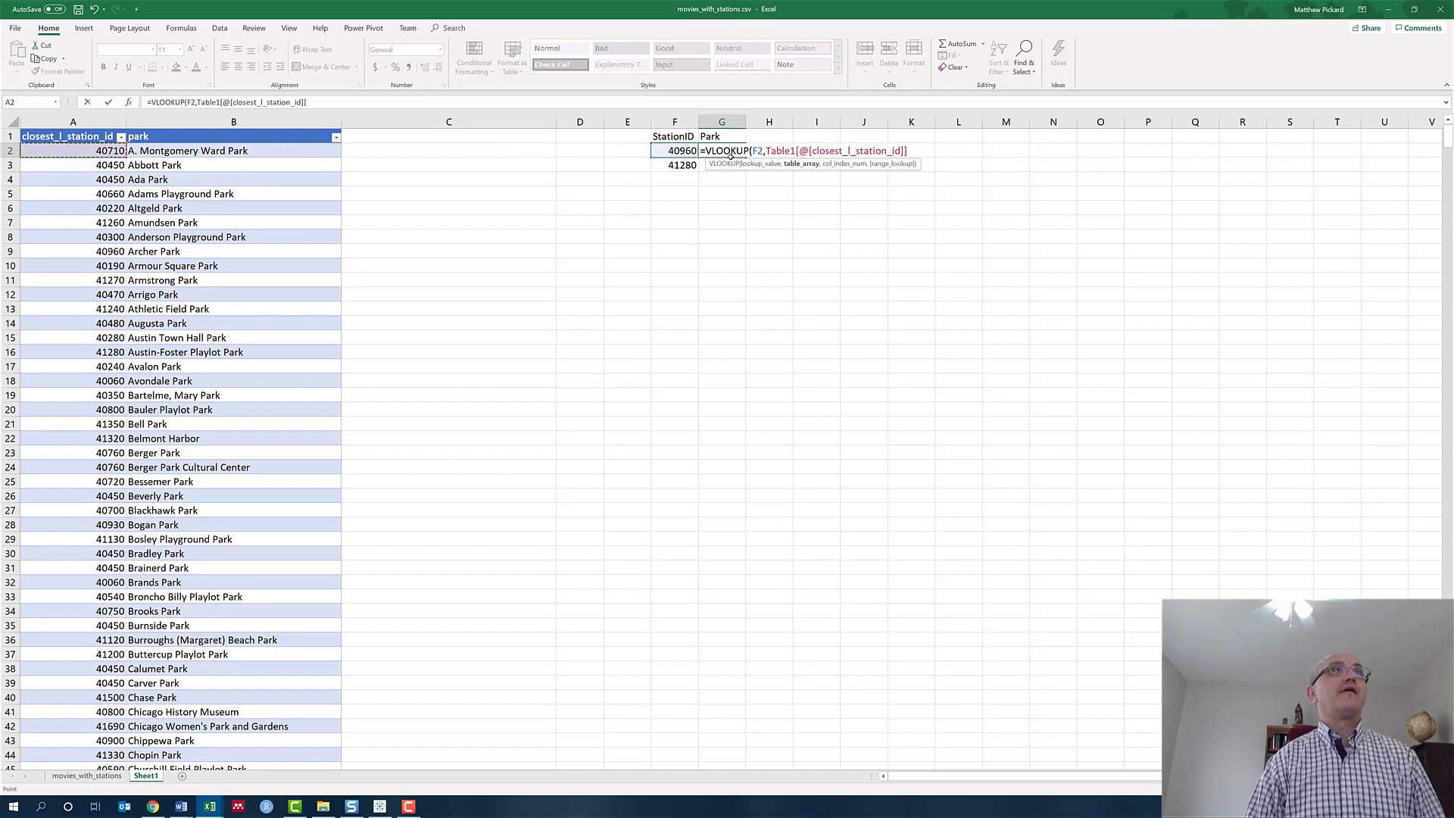
key("Up")
key("shift+Right")
key("ctrl+shift+Down")
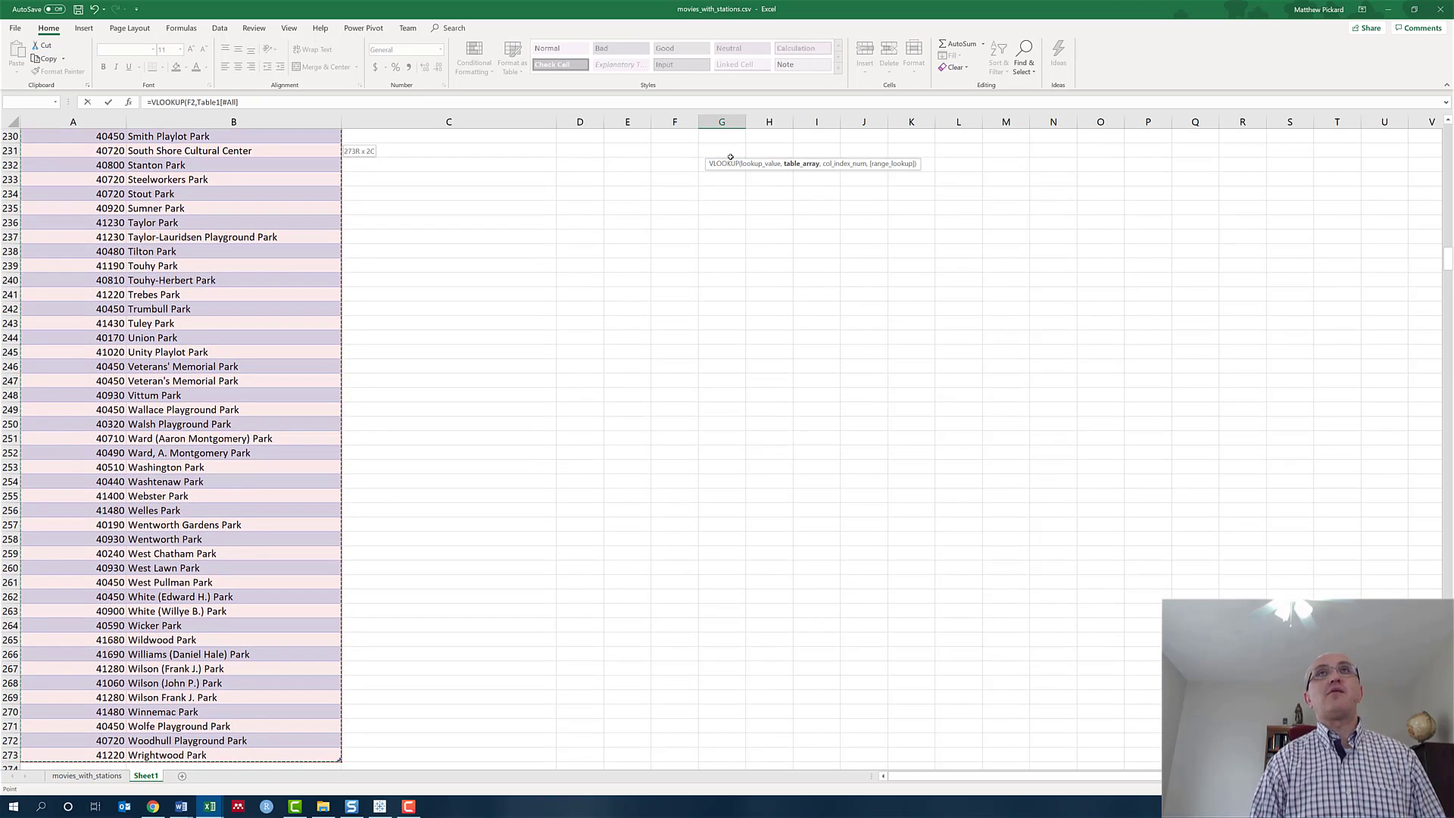
- Complete the G2 formula with column index 2 and FALSE for an exact match, and fill it down to G3
type(",")
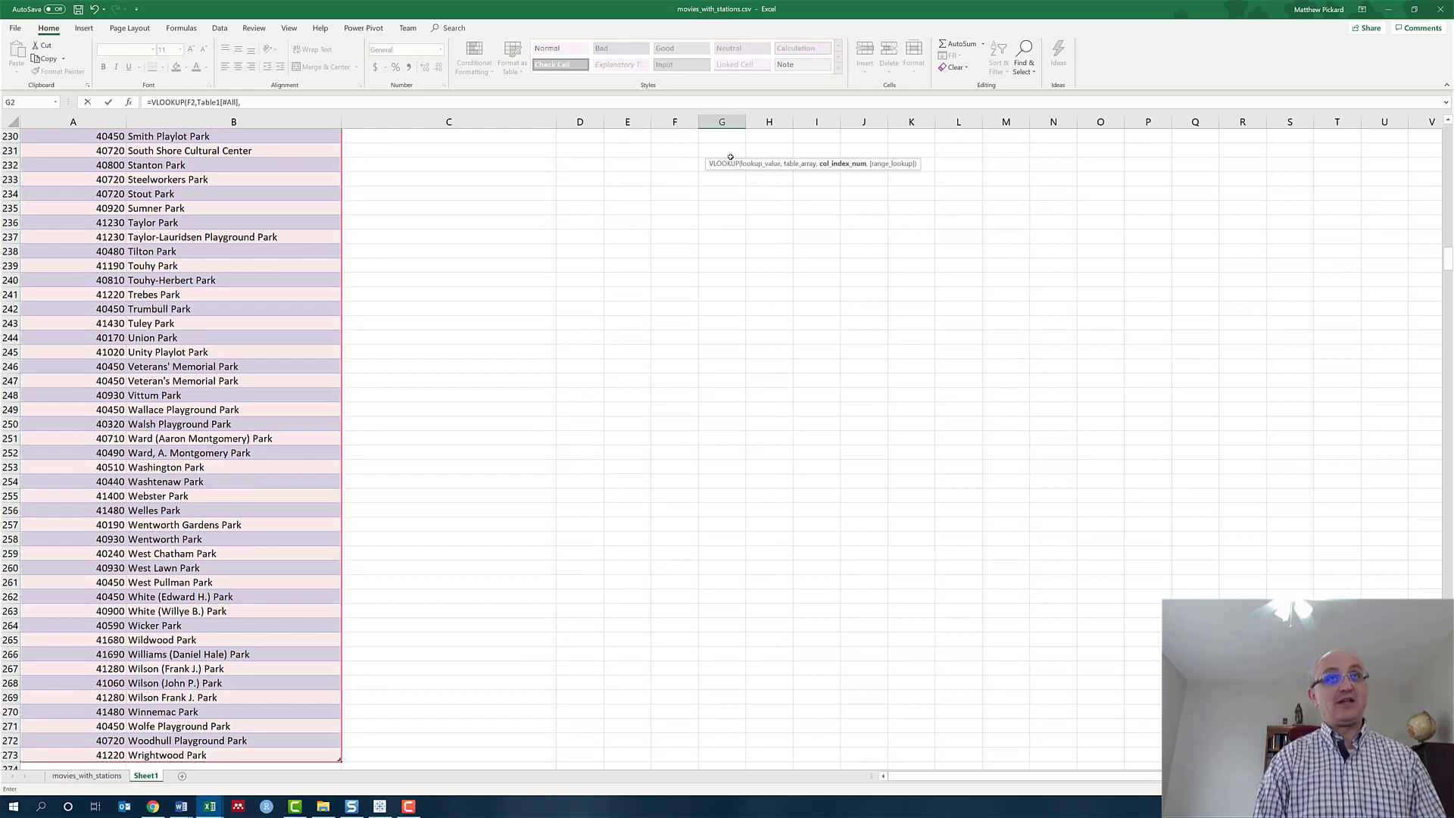
type("2")
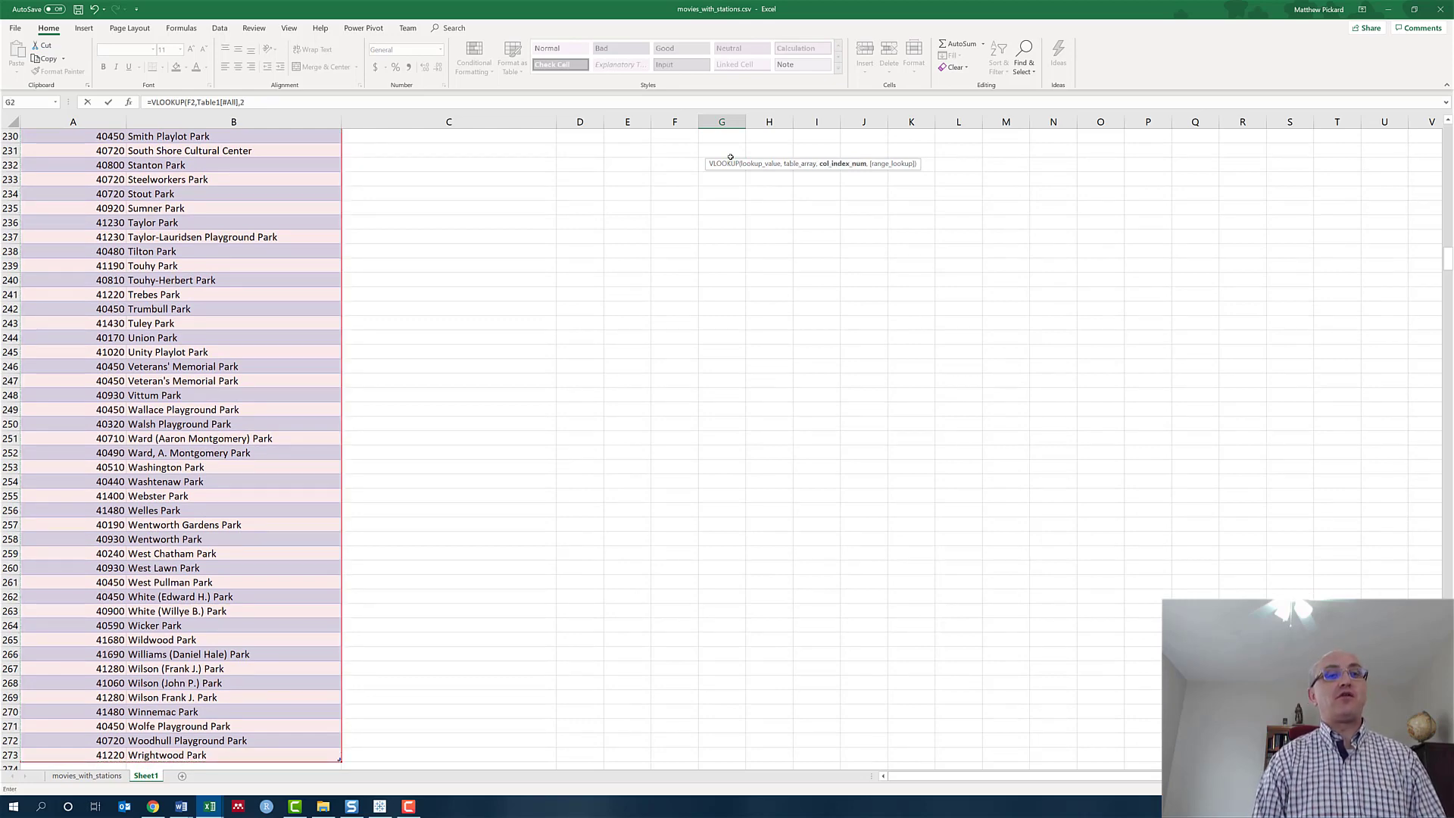
type(",FALSE")
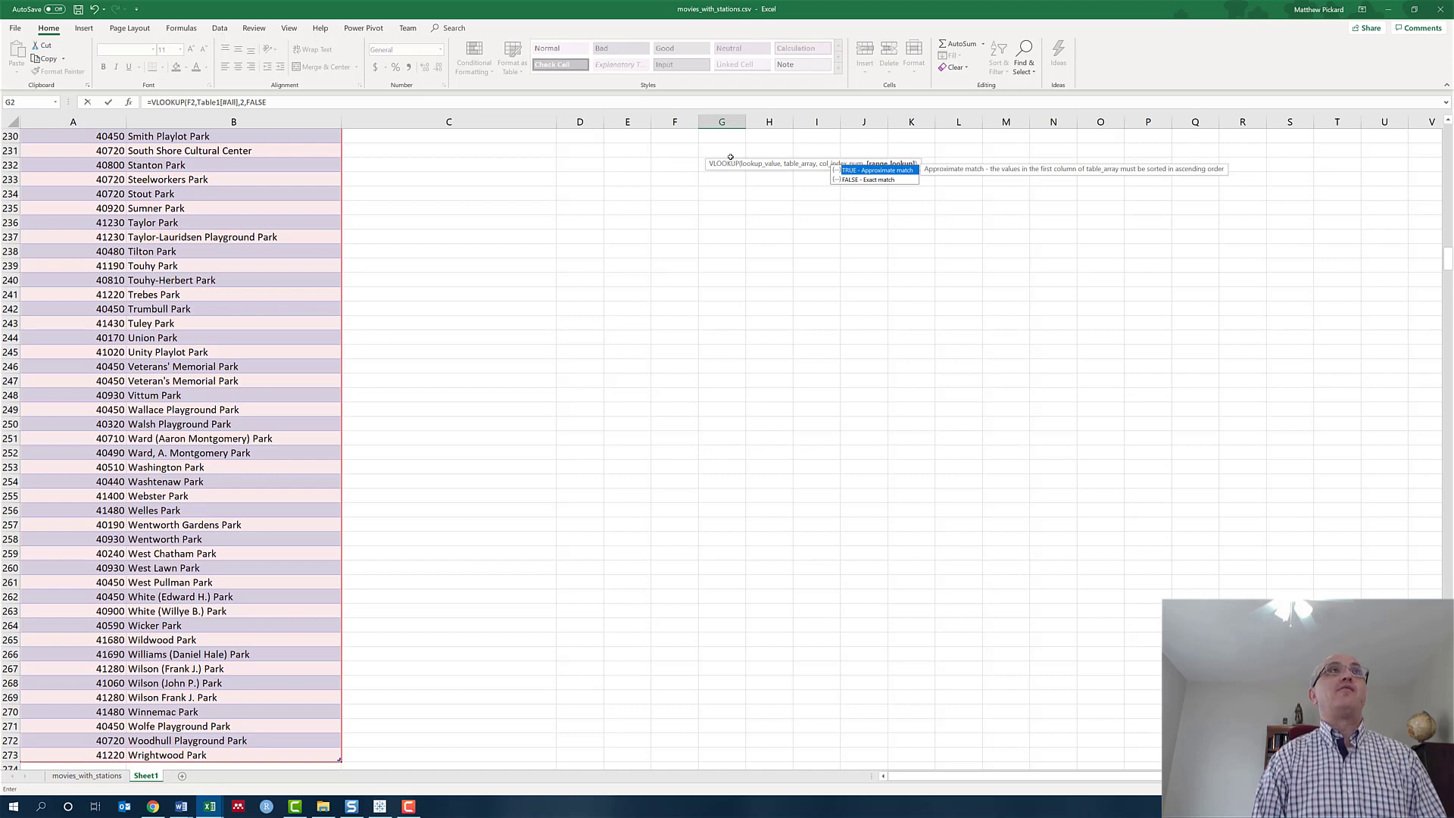
type(")")
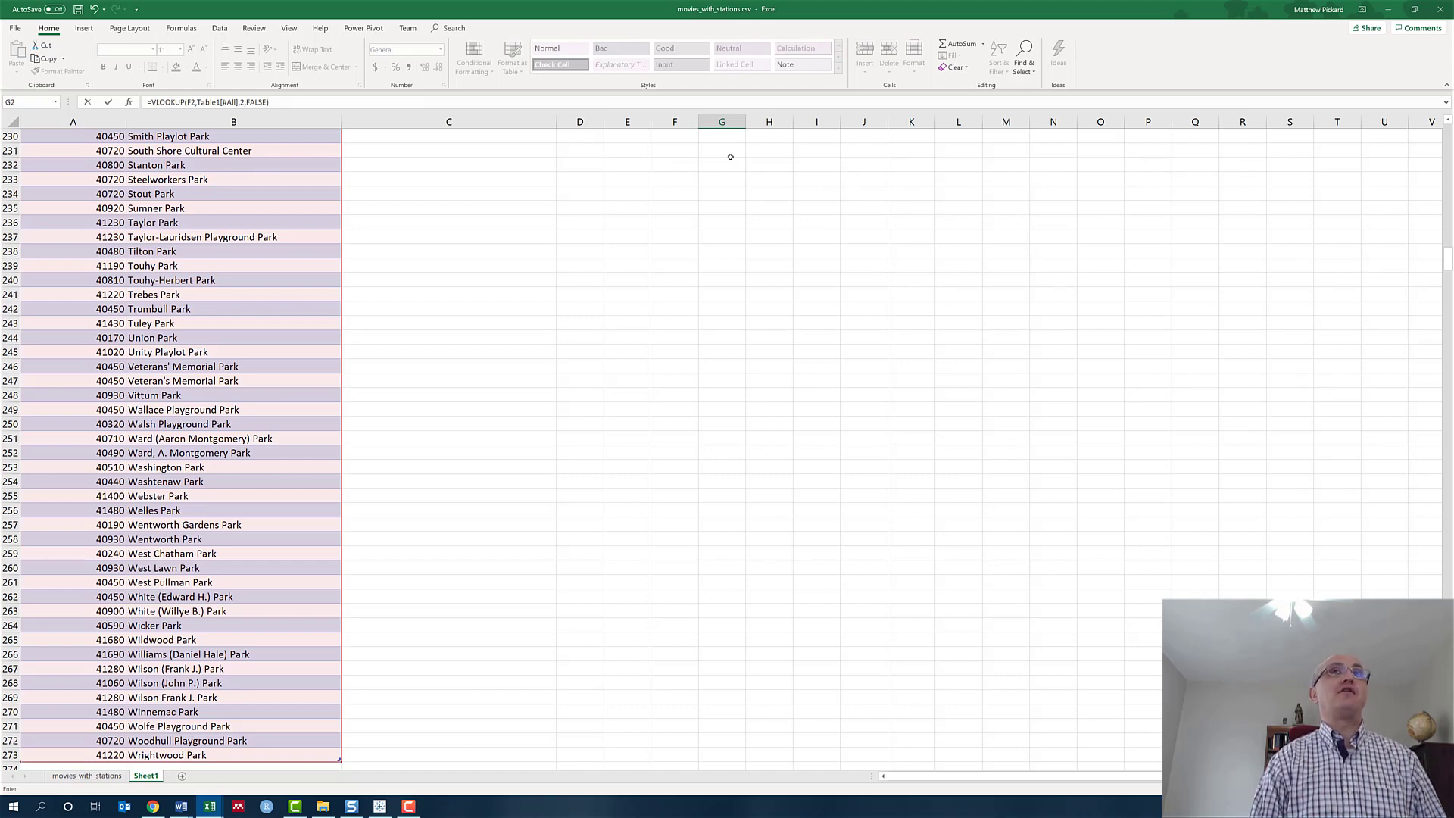
key("Return")
key("Up")
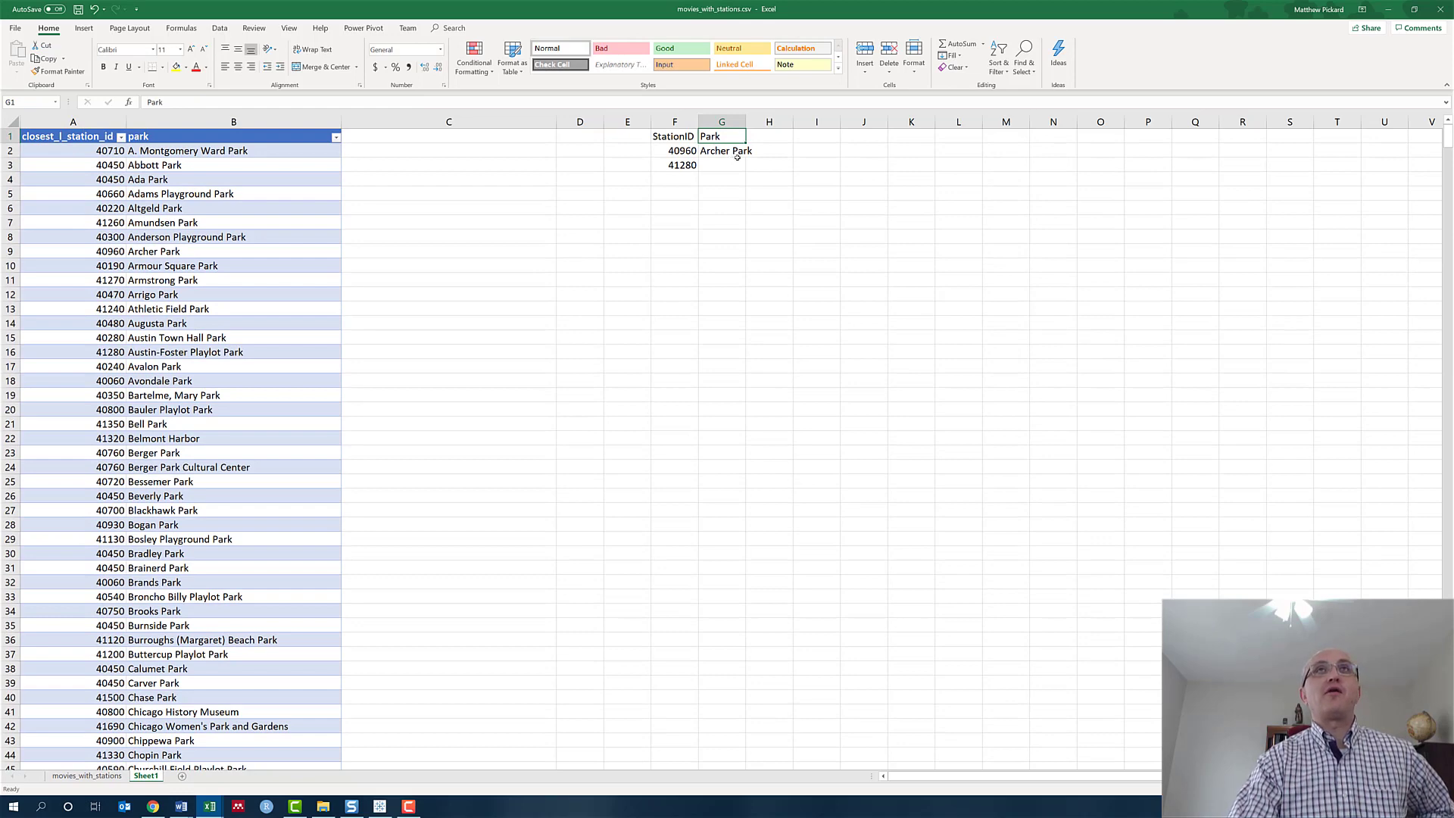
left_click(739, 150)
left_click_drag(745, 157, 721, 167)
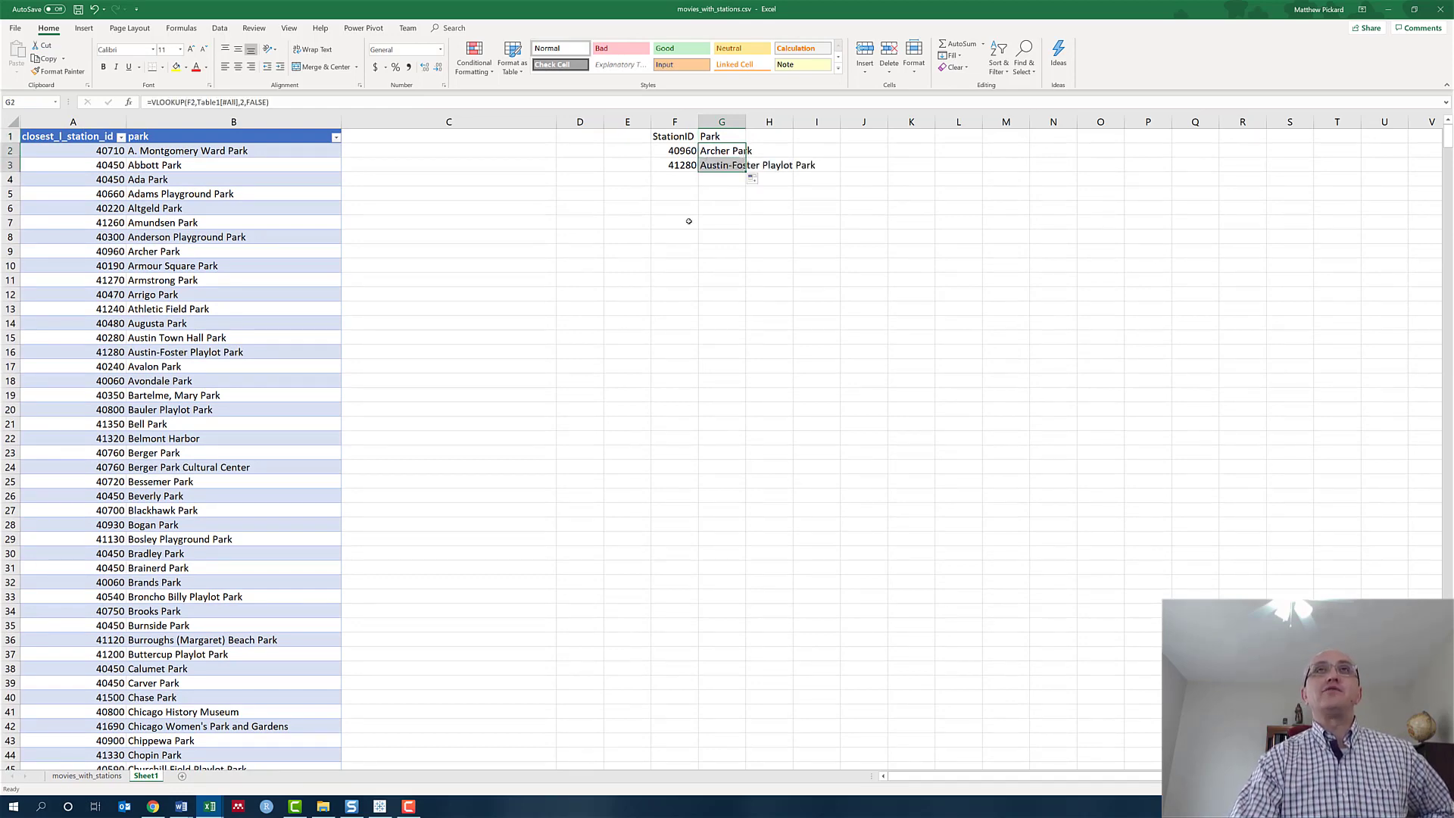
- Clear the sample lookup data and formulas from columns E through H
left_click(722, 122)
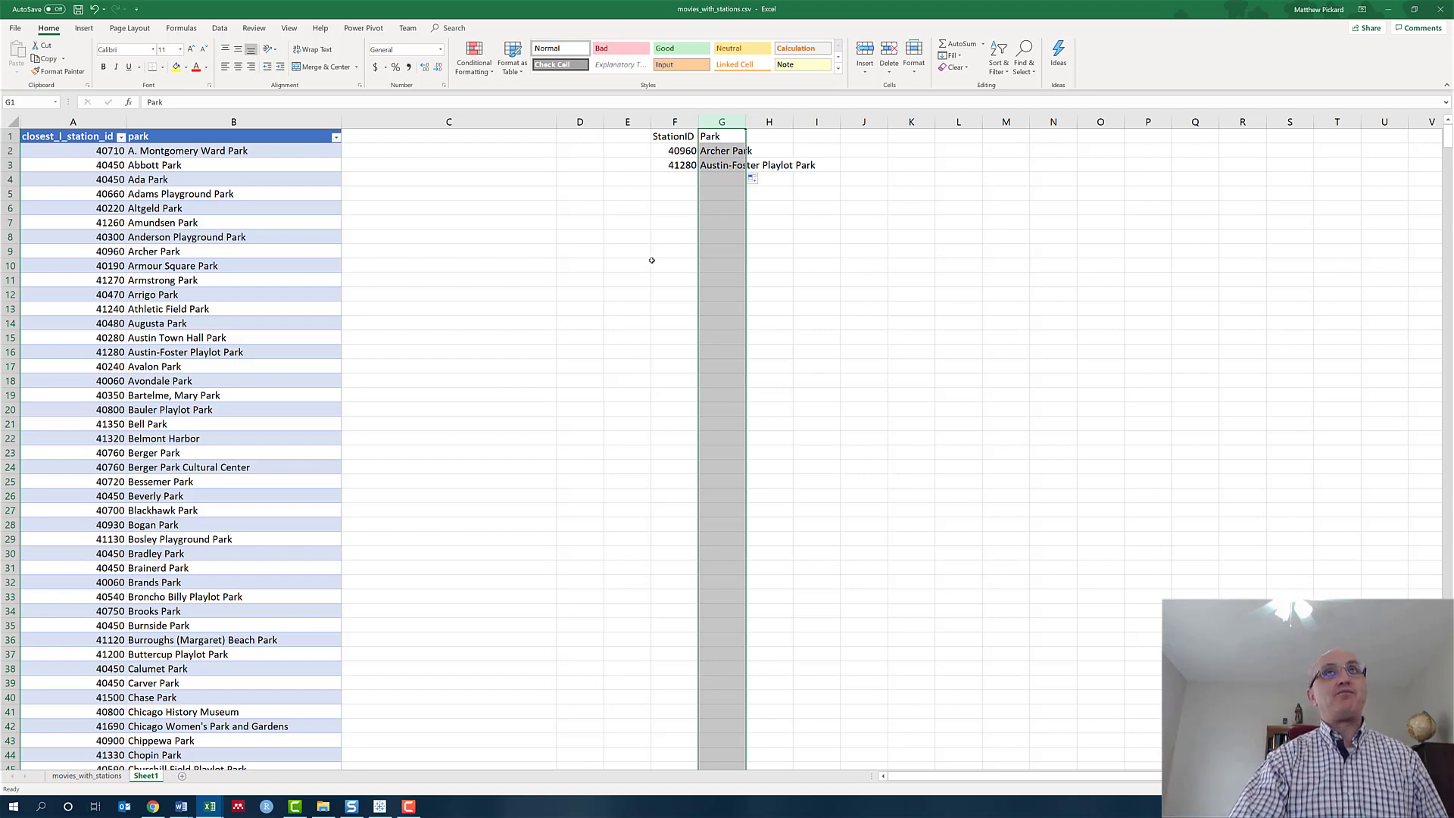
left_click_drag(626, 122, 770, 136)
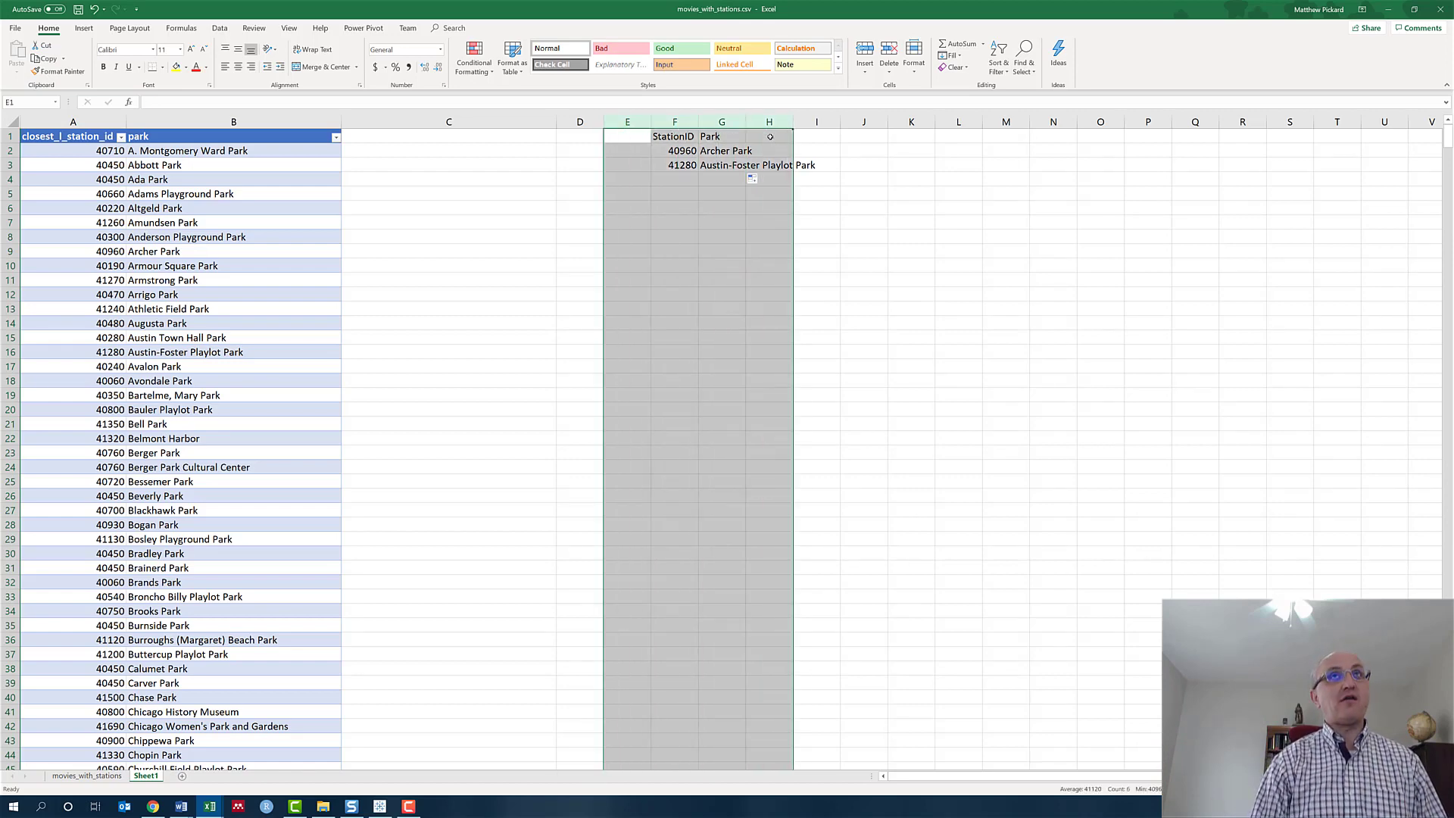
key("Delete")
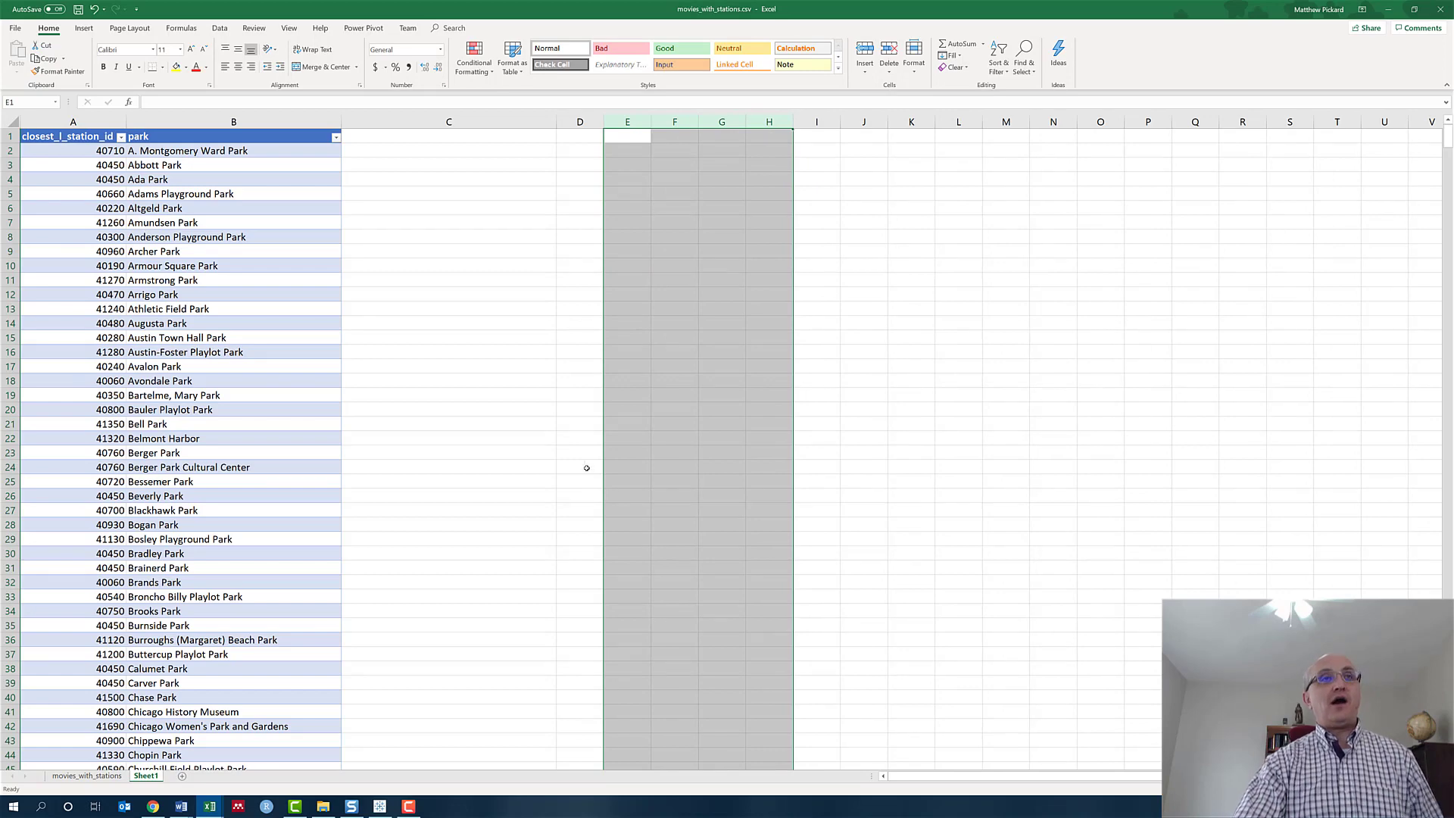
- Create a blank workbook and arrange it side by side with movies_with_stations.csv
right_click(216, 807)
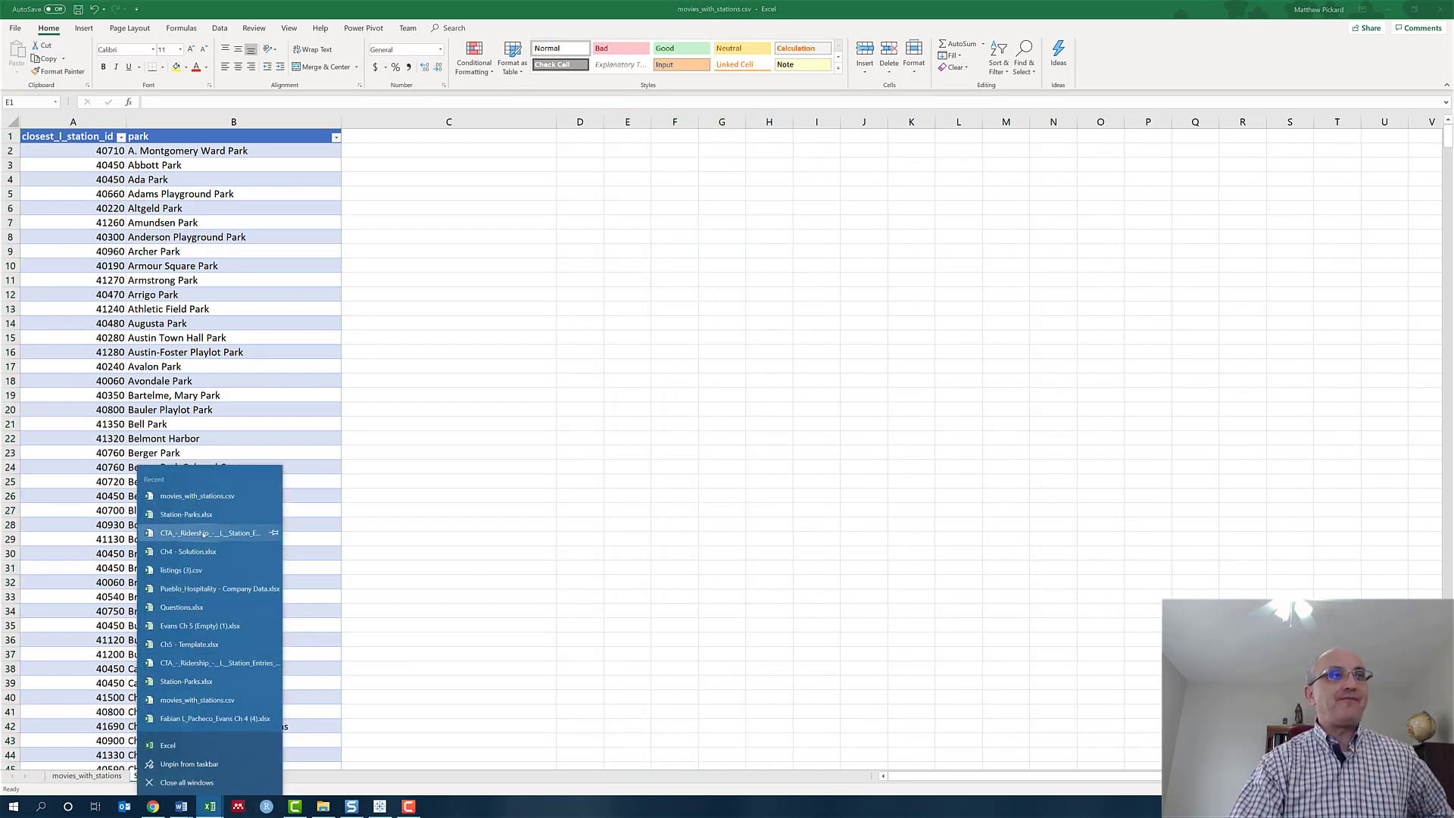
left_click(203, 747)
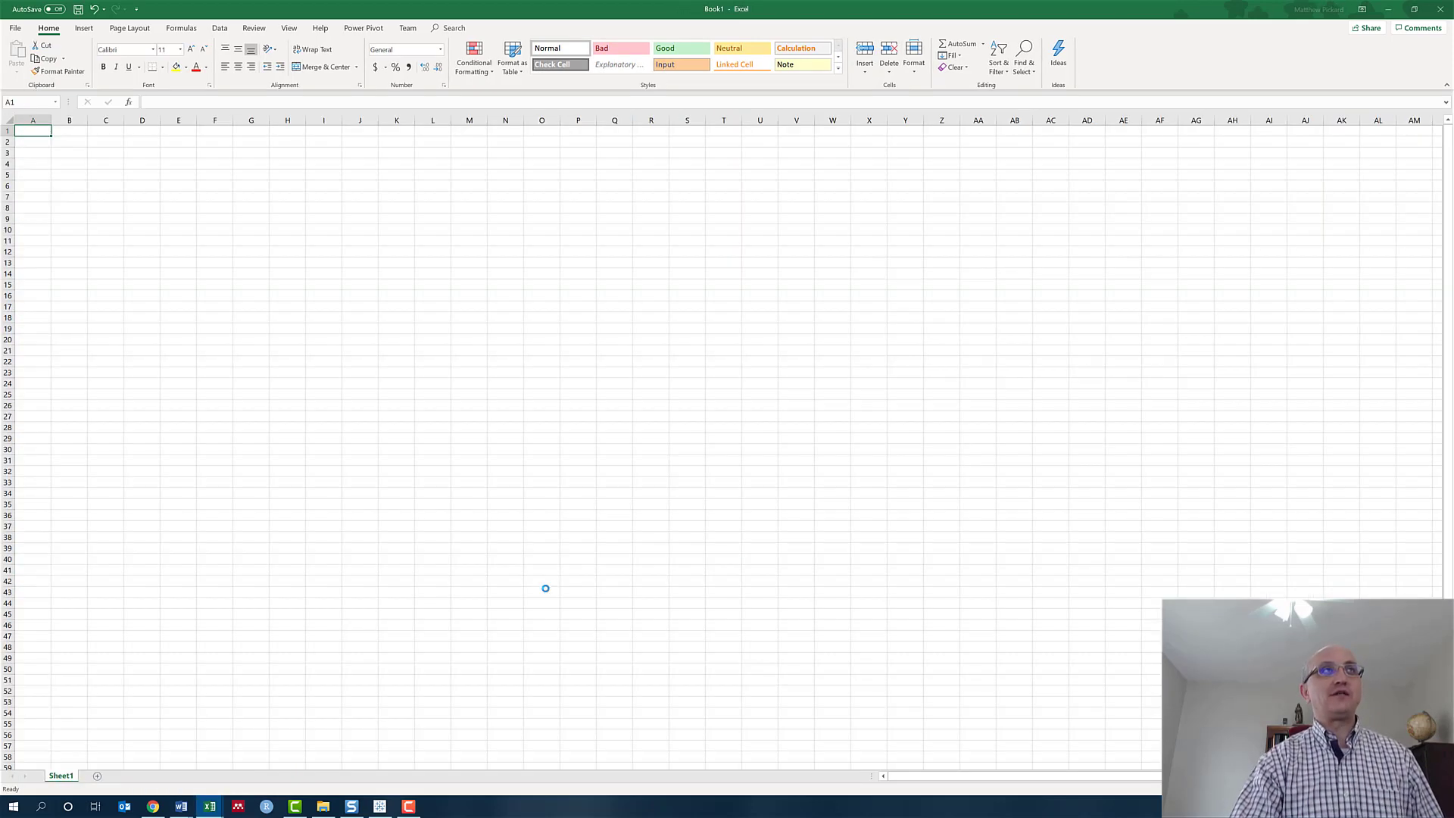
key("super+Right")
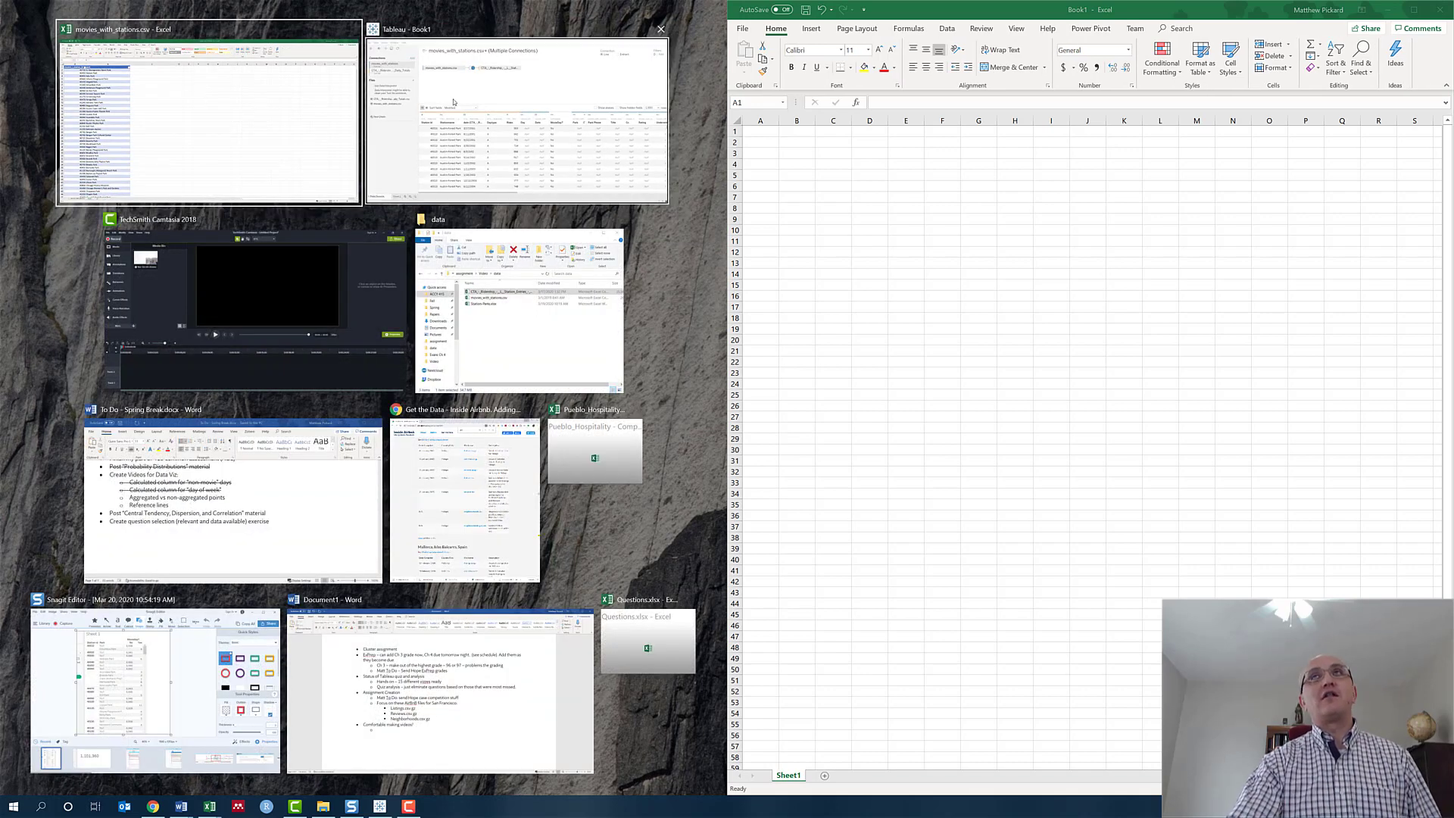
left_click(241, 112)
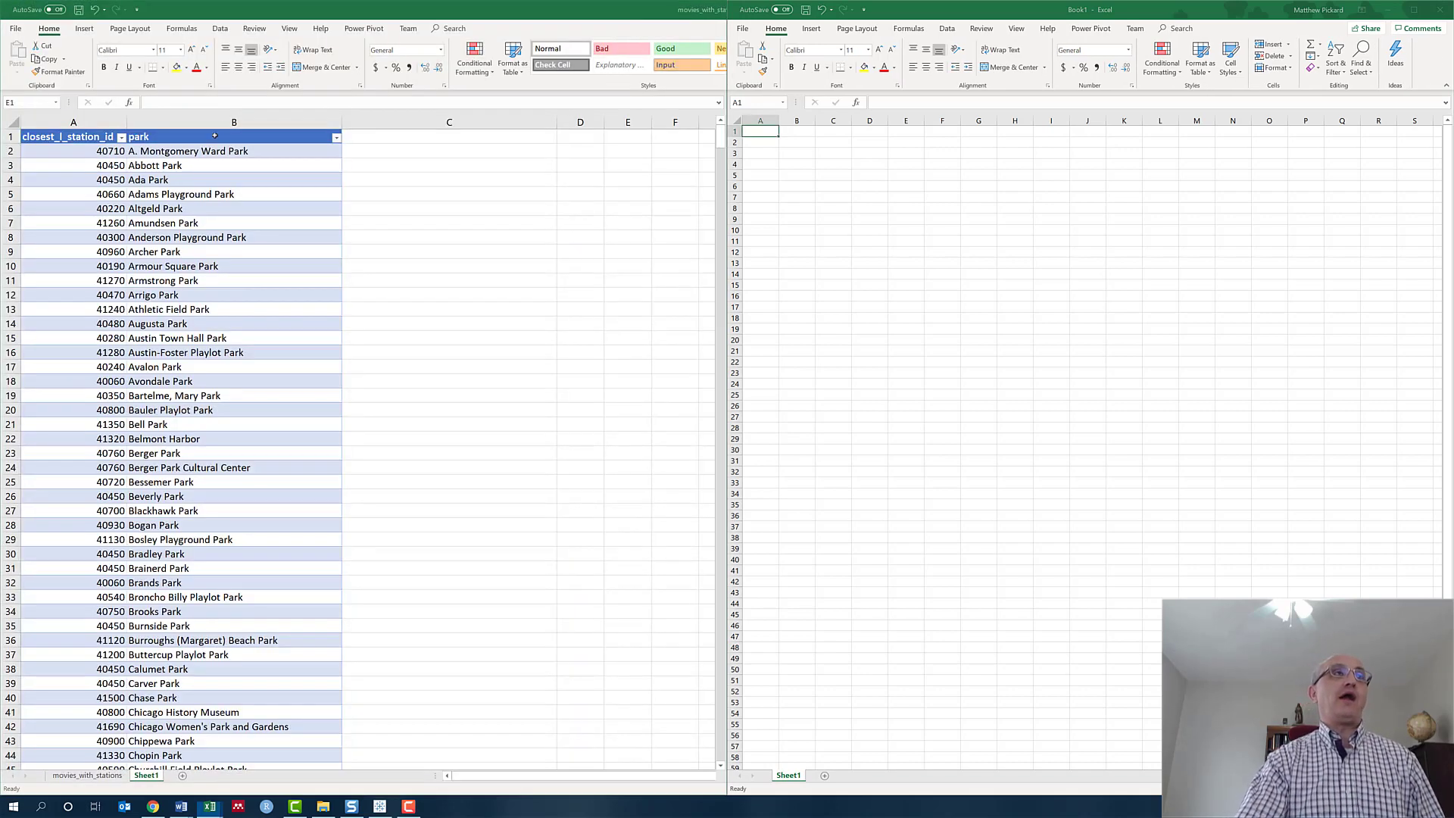
- Rename the sheet holding the station and park table as LookupTable
double_click(146, 777)
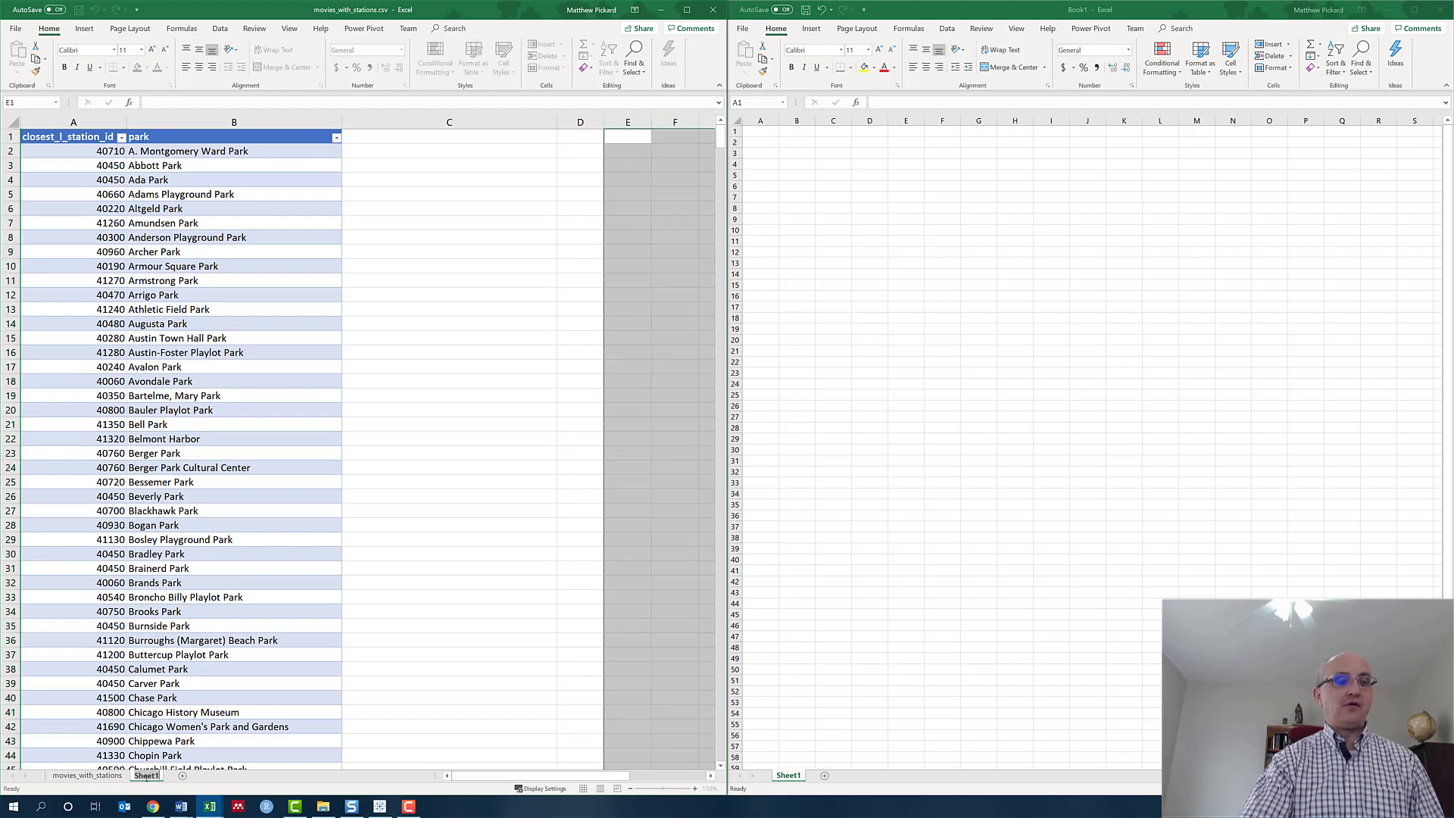
type("LookupTable")
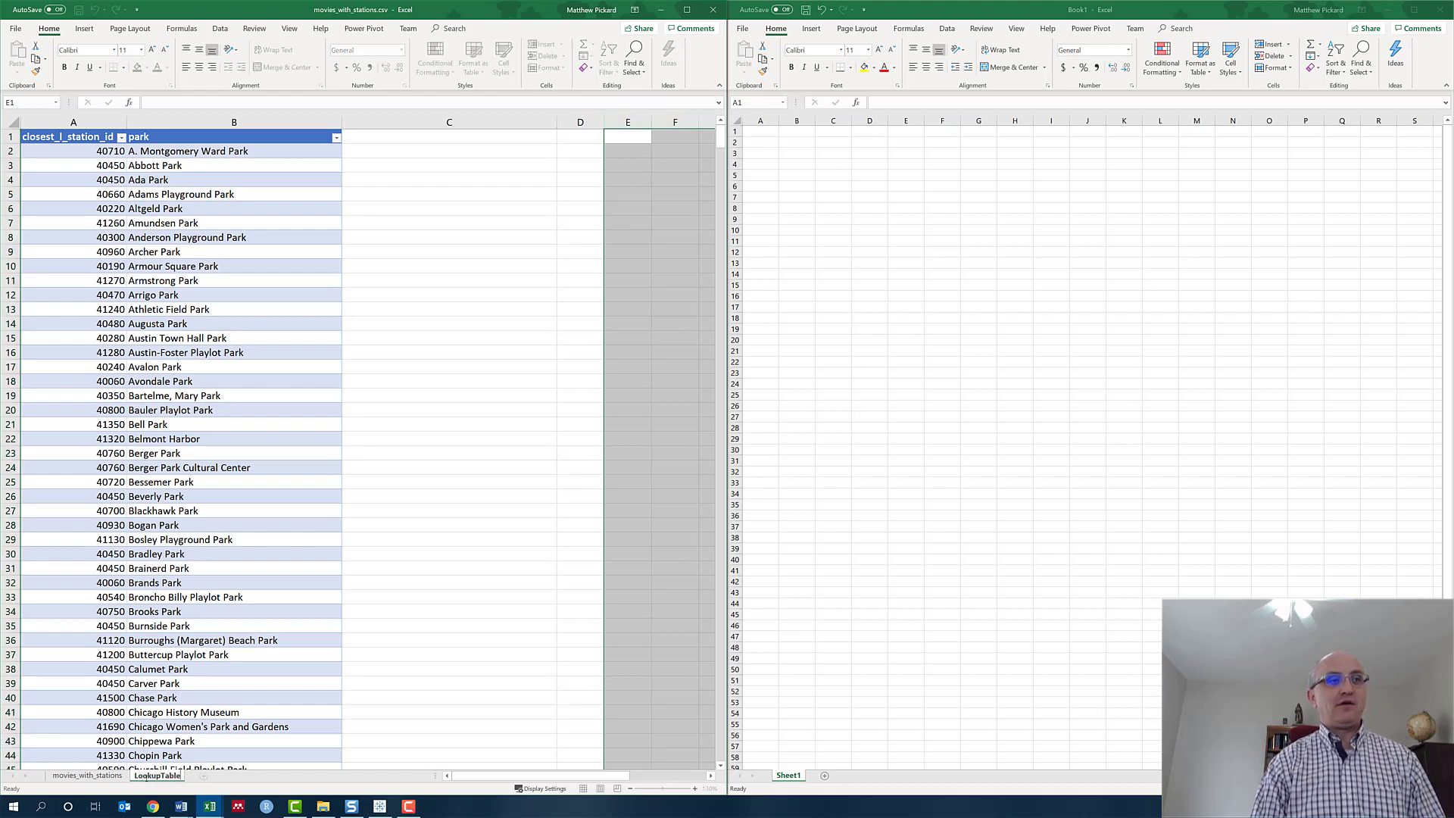
key("Return")
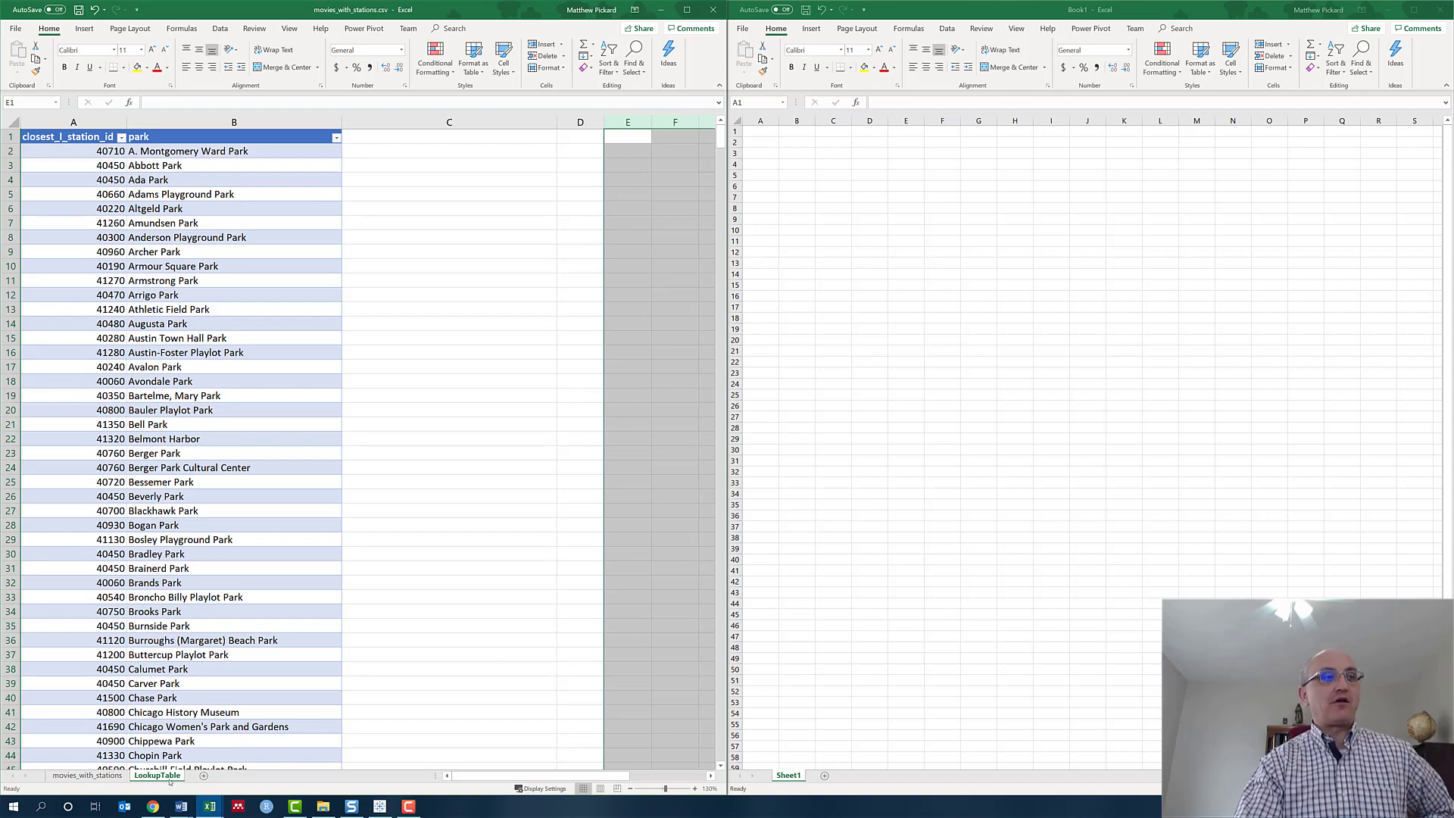
- Move the LookupTable sheet into the new workbook and delete the empty Sheet1 there
left_click_drag(848, 770, 855, 774)
right_click(792, 775)
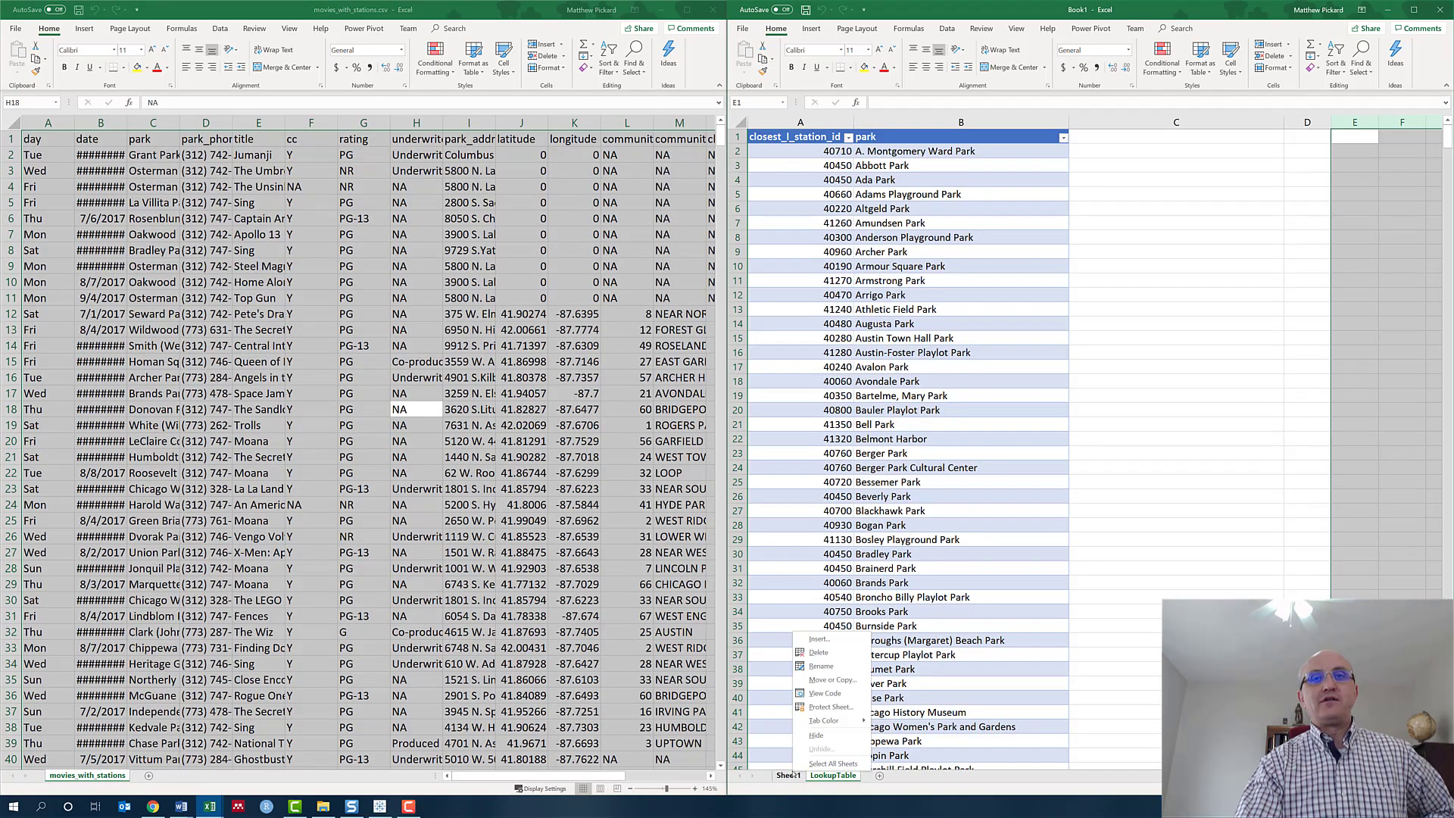
left_click(823, 654)
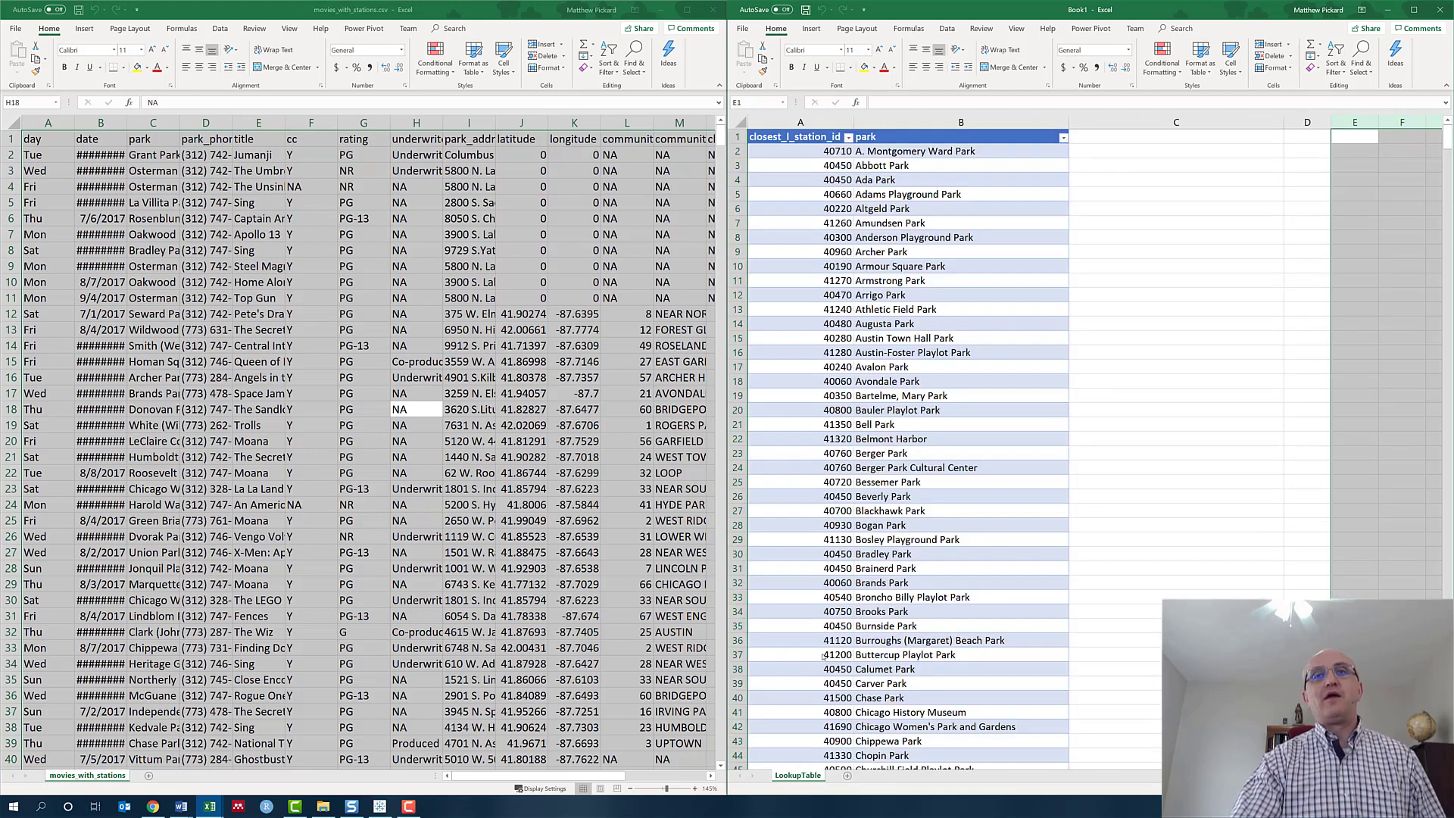
- Save the new workbook as Station-Parks.xlsx in the assignment's Video\data folder, replacing the existing file
left_click(742, 29)
left_click(771, 180)
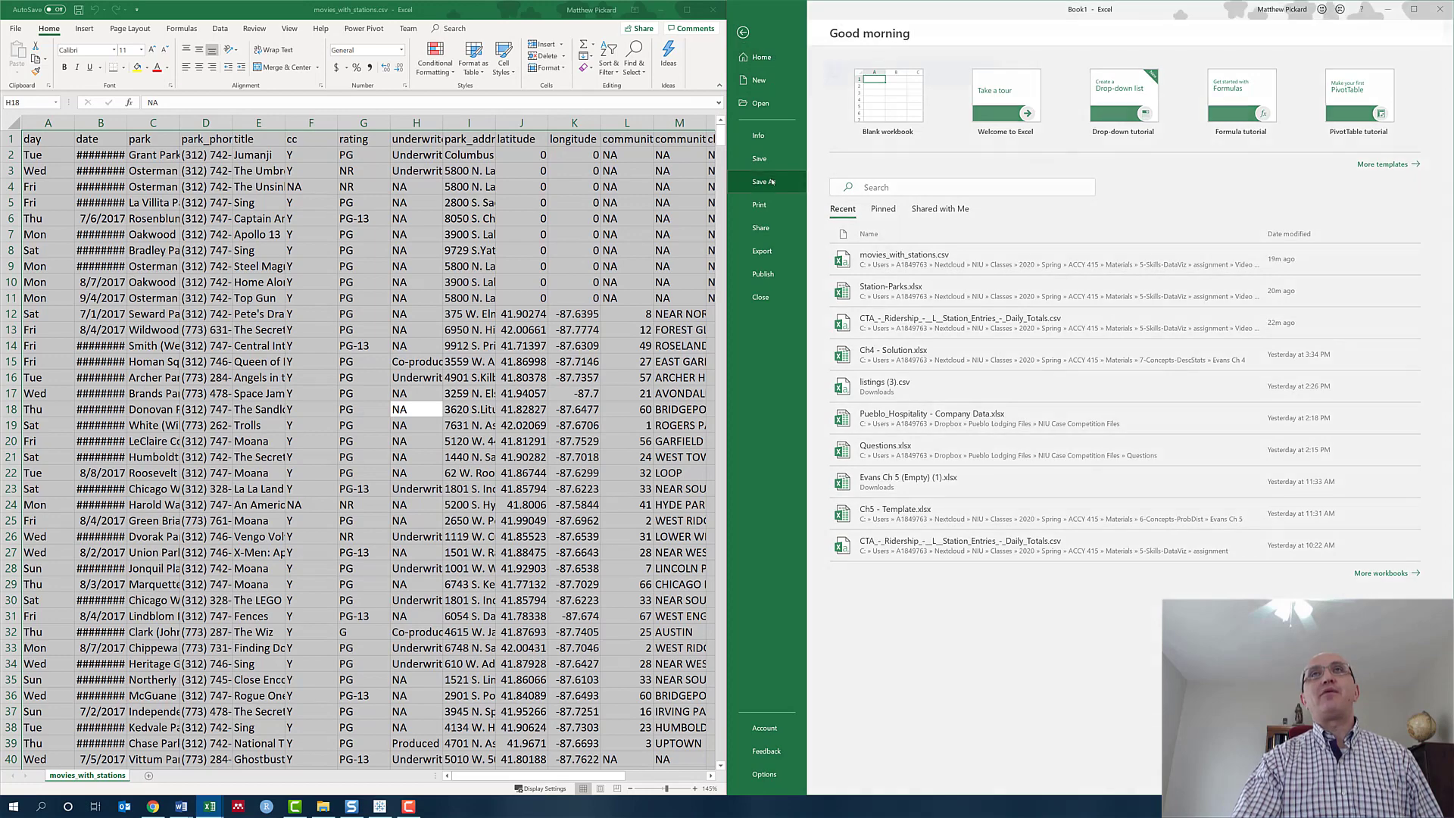
key("super+e")
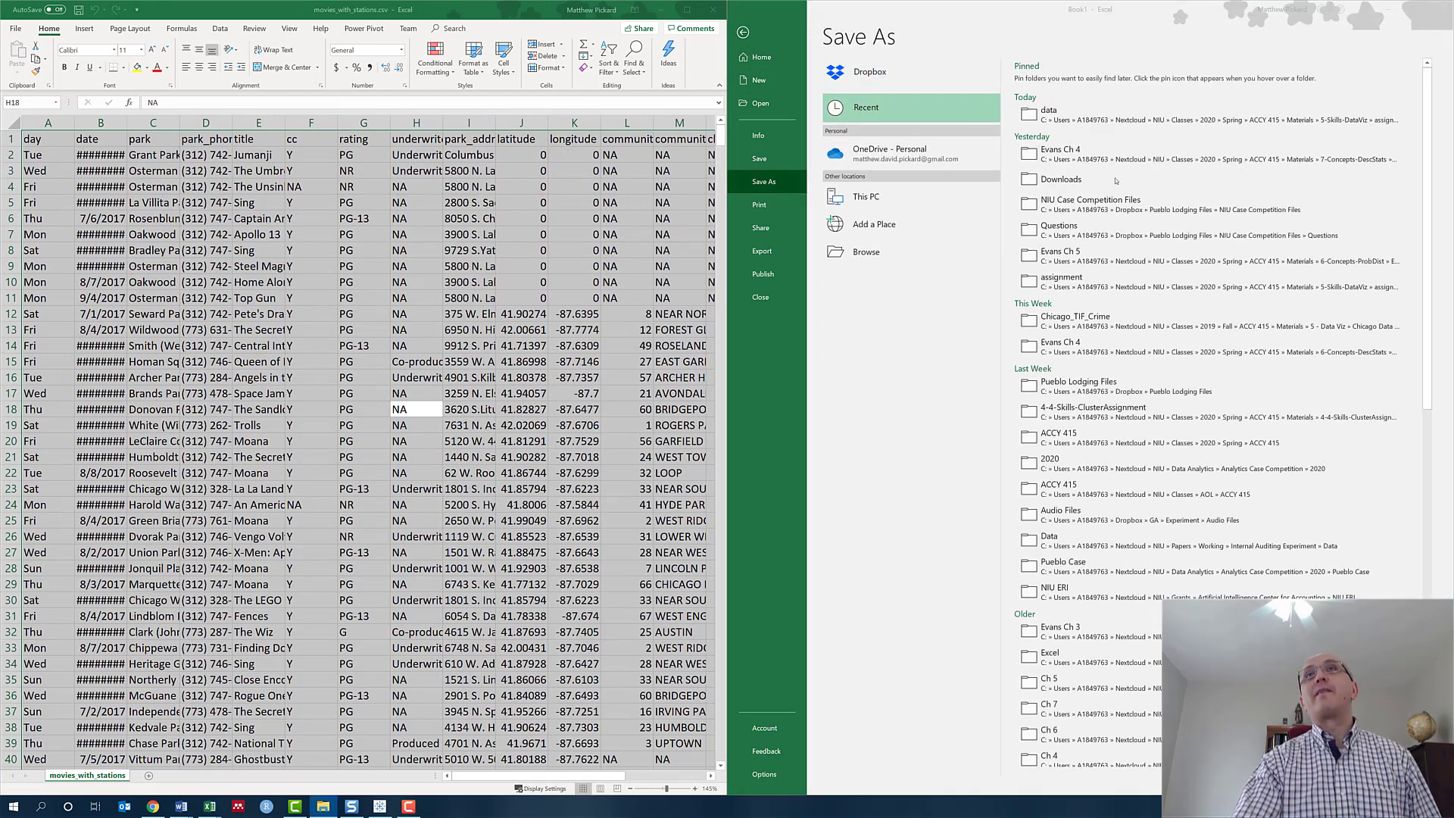
left_click(863, 253)
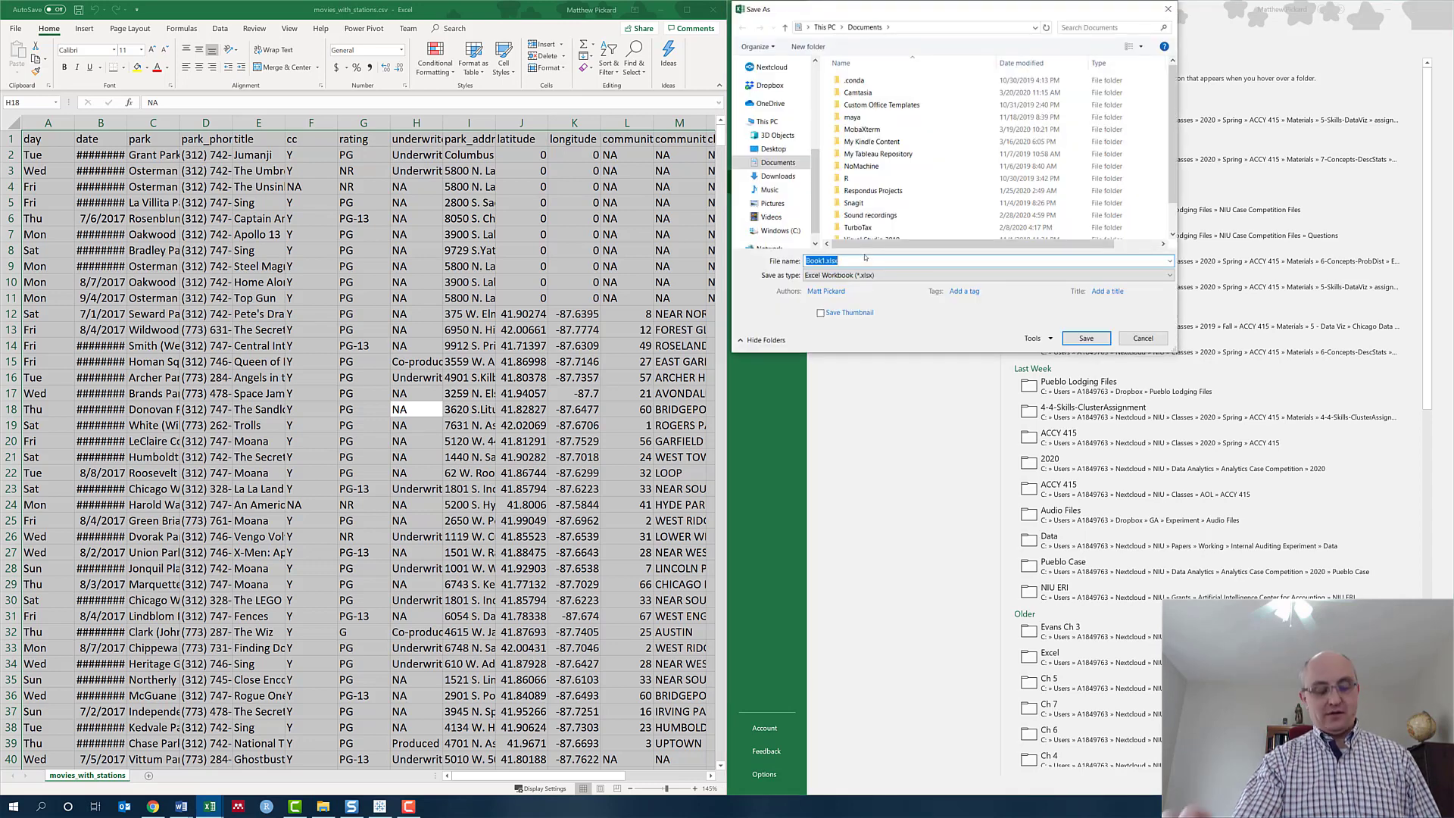
type("C:\\Users\\A1849763\\Nextcloud\\NIU\\Classes\\2020\\Spring\\ACCY 415\\Materials\\5-Skills-DataViz\\assignment\\Video\\data")
key("Return")
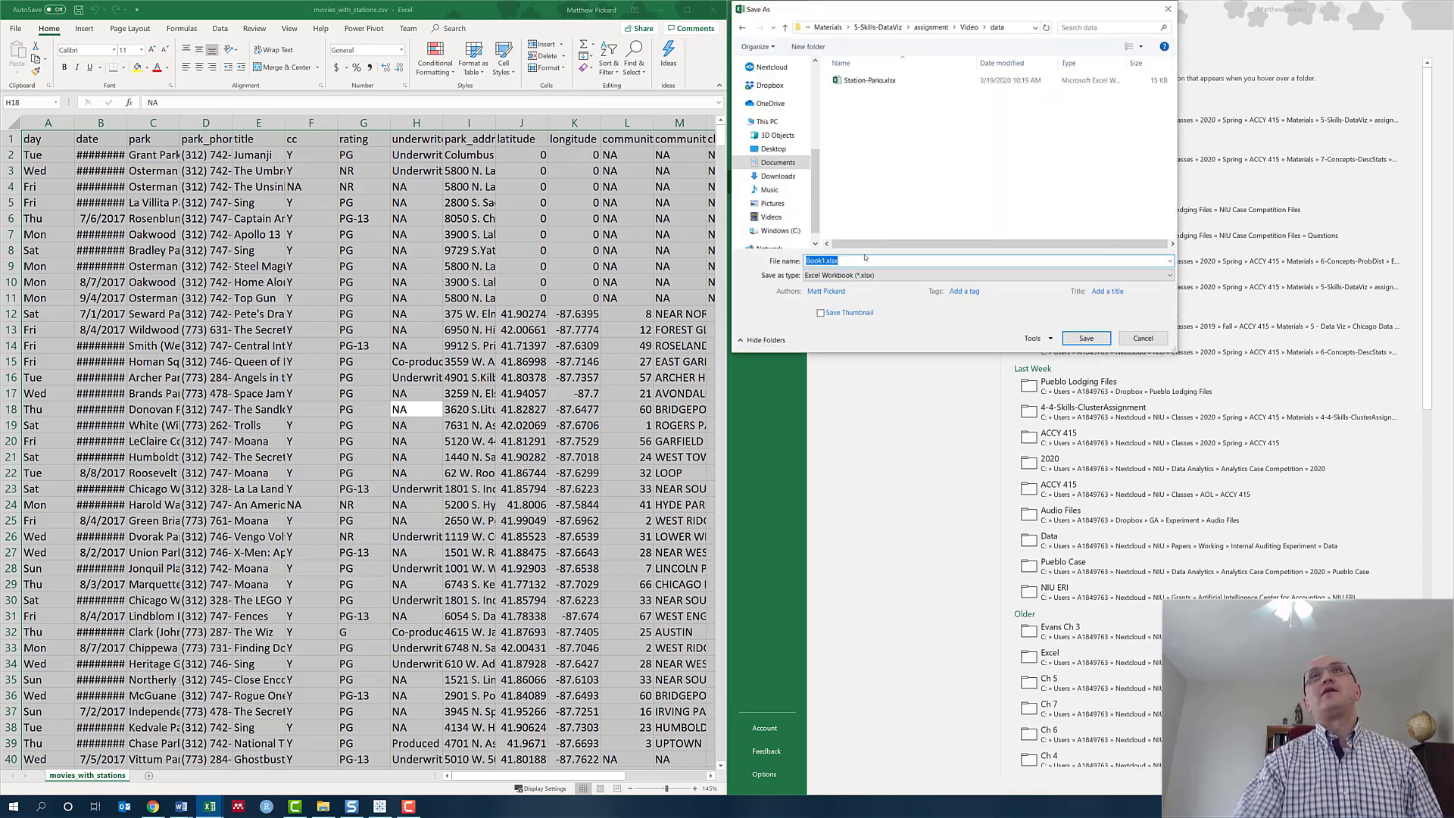
double_click(869, 79)
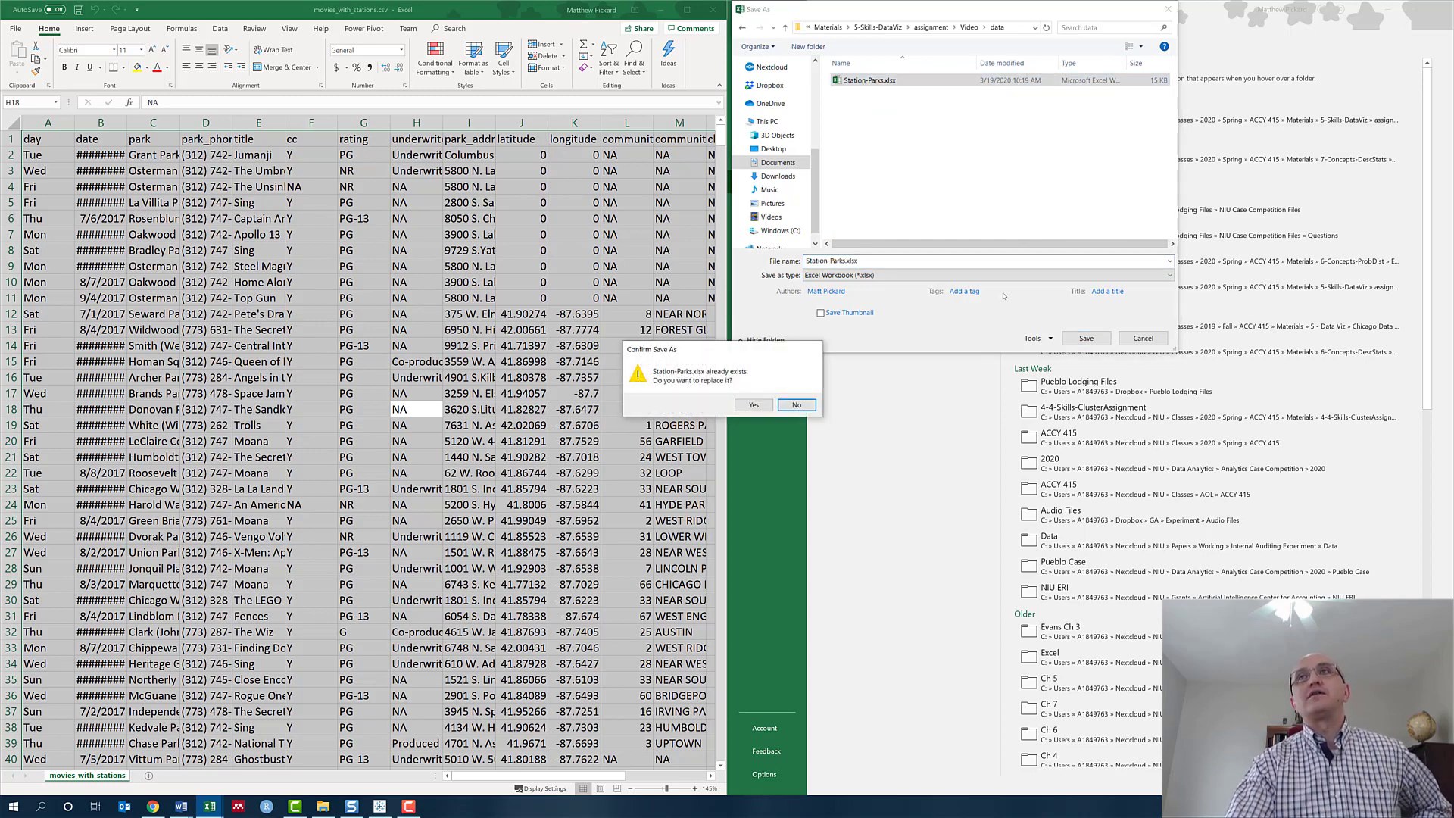
left_click(754, 404)
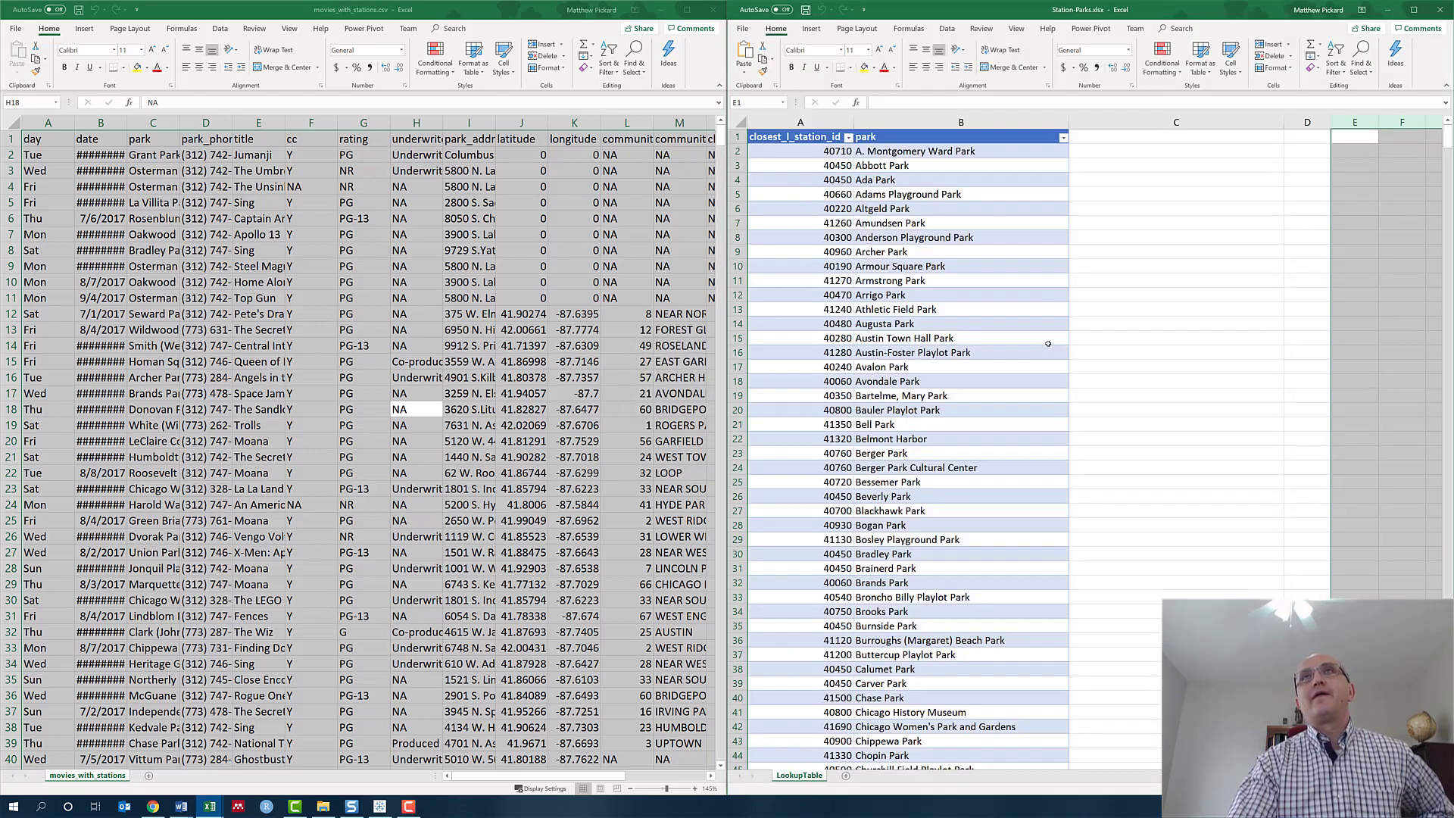
- Close Station-Parks.xlsx and movies_with_stations.csv, discarding the changes to movies_with_stations.csv
left_click(1439, 10)
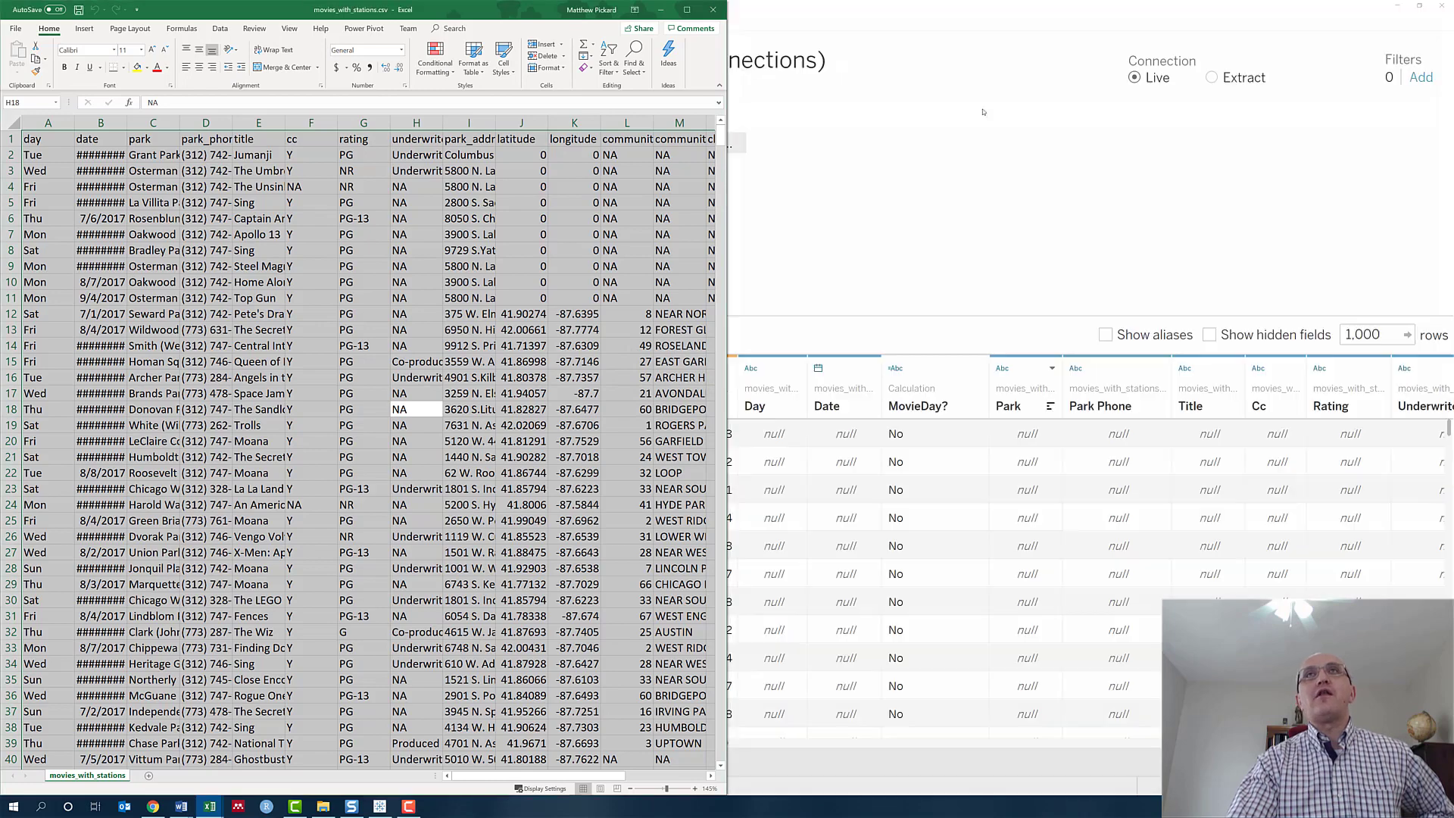
left_click(712, 10)
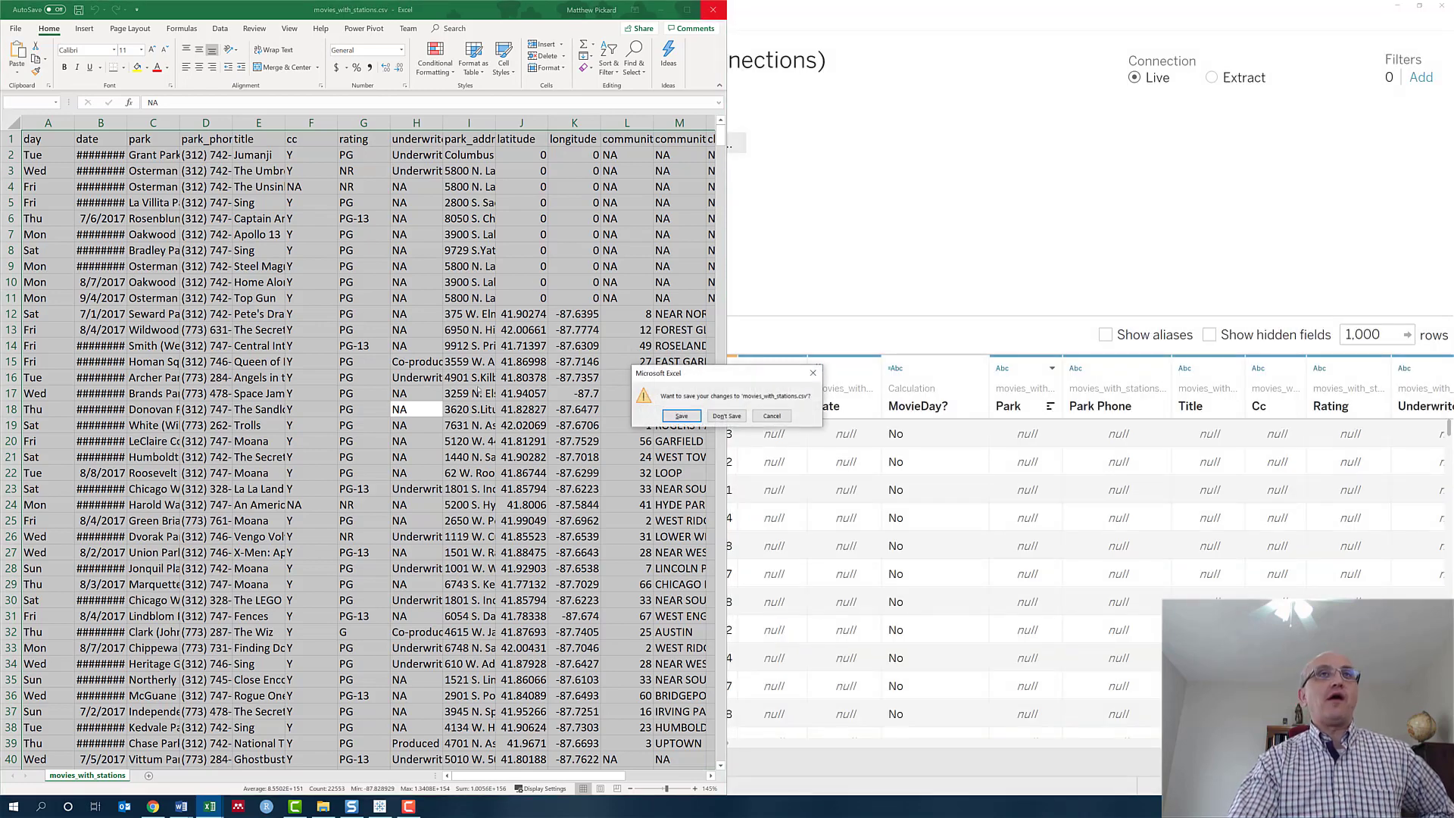
left_click(726, 416)
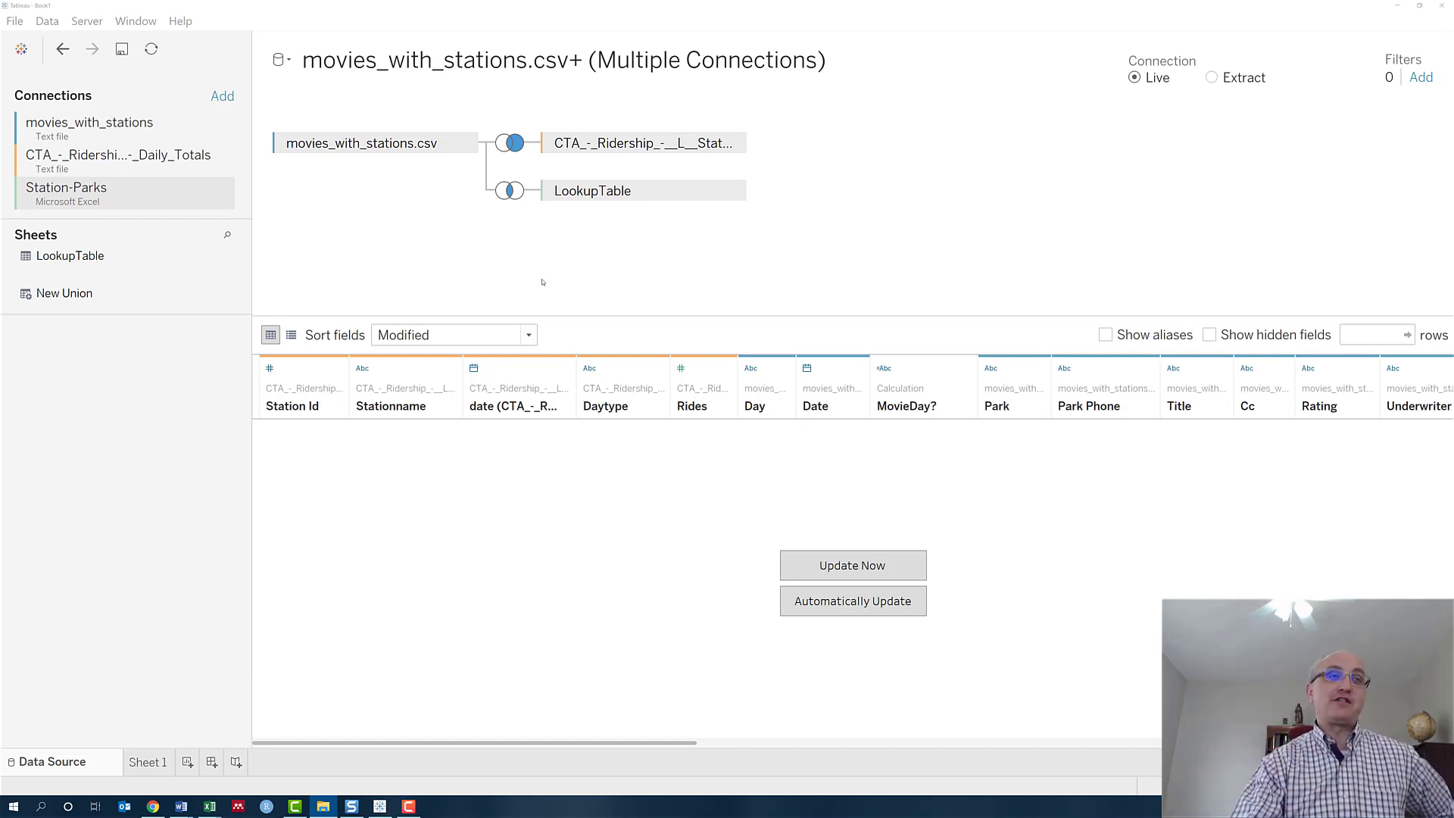
- Examine the join type and clause between the data source and LookupTable in Tableau
left_click(510, 190)
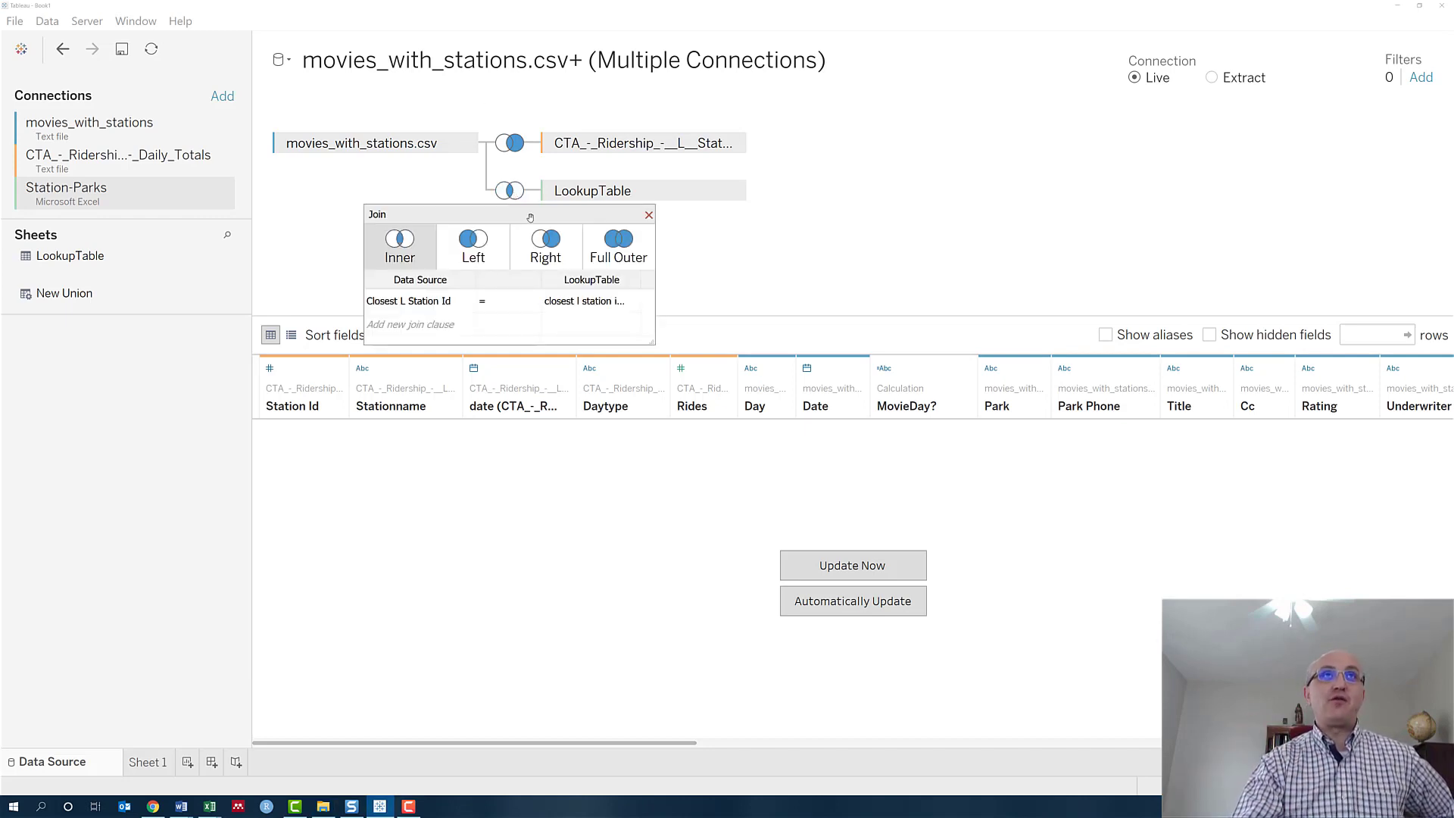
left_click(649, 215)
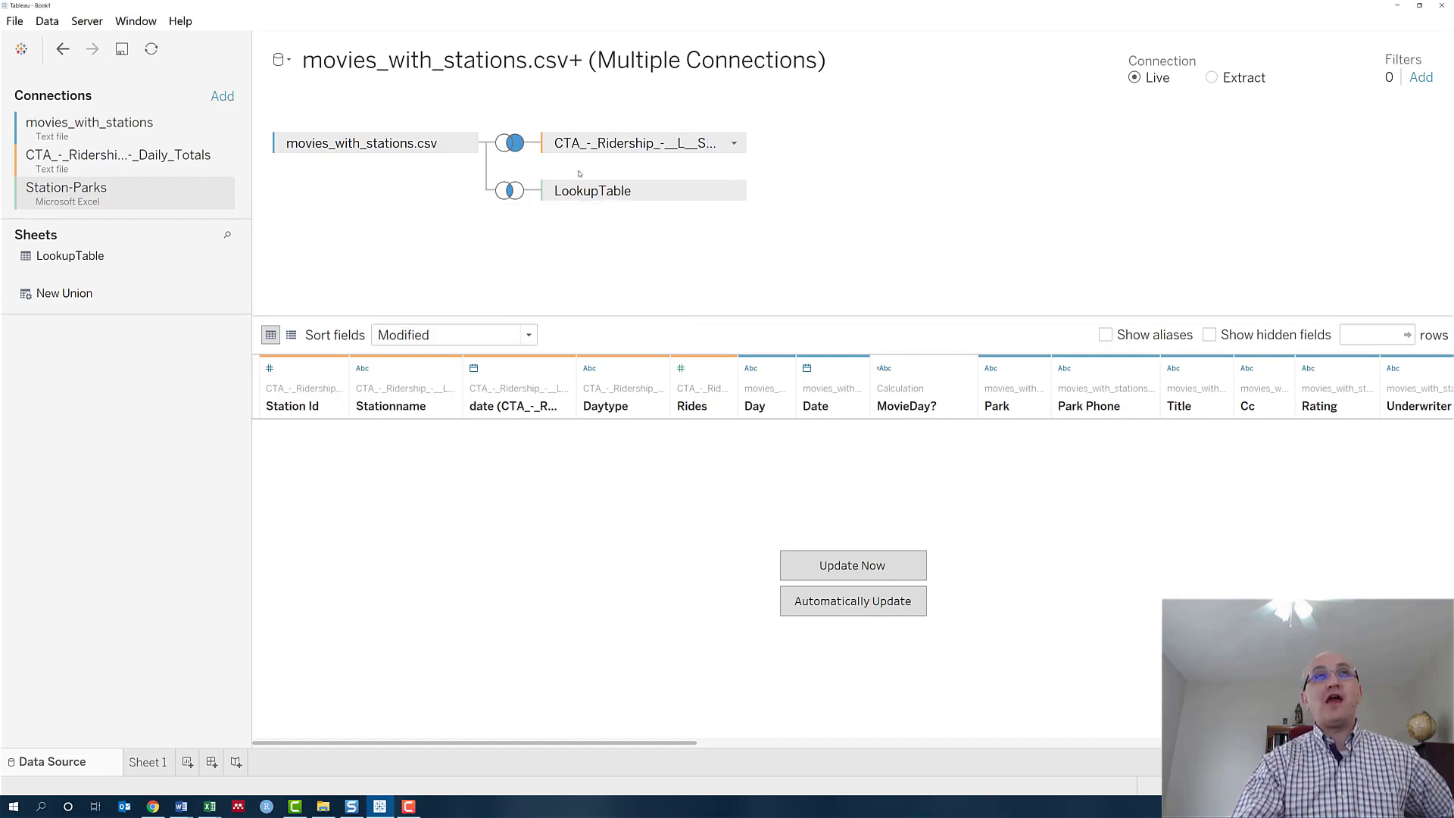
left_click_drag(588, 191, 212, 269)
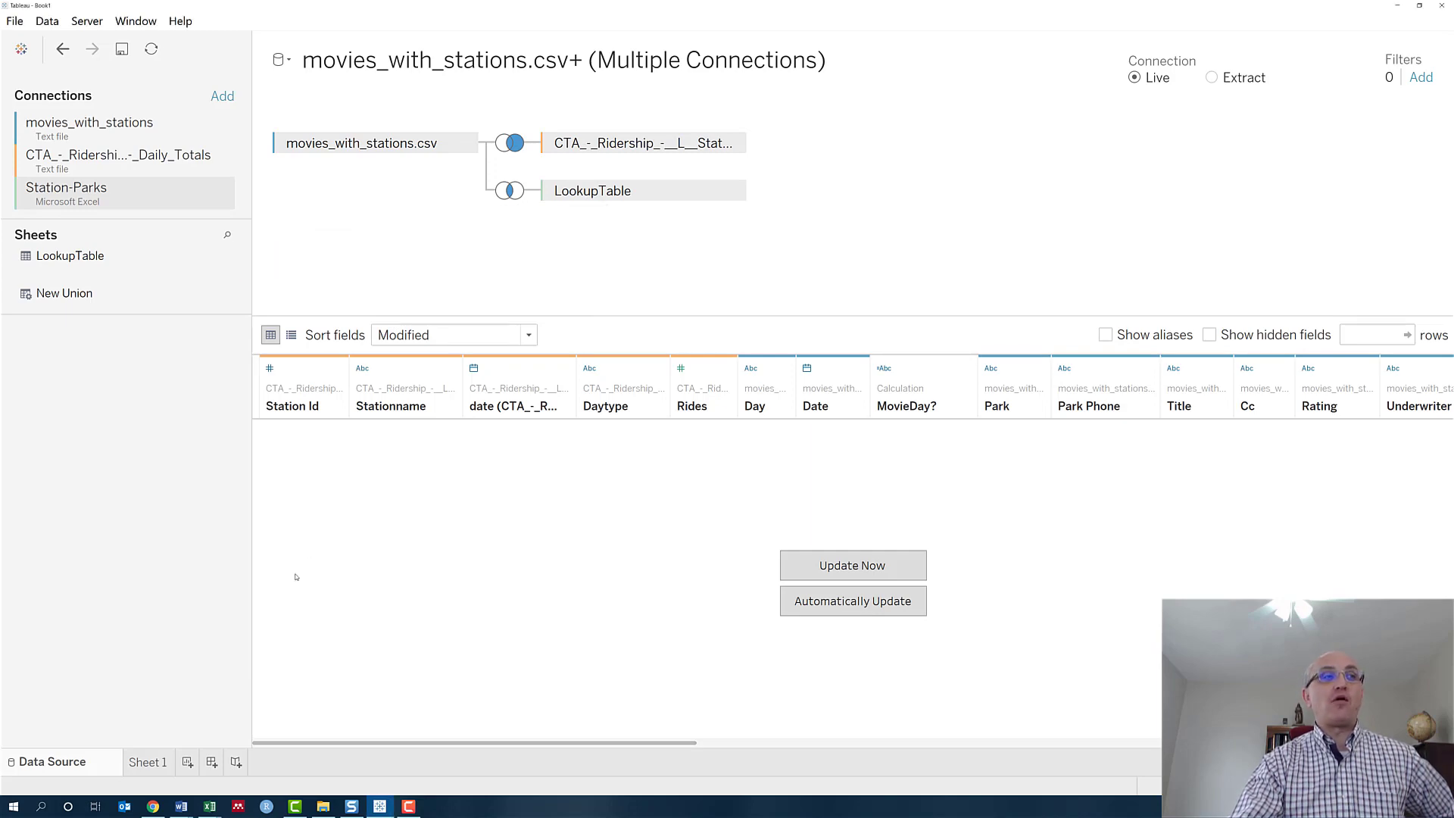
- Remove the MovieDay? and Park fields from the Sheet 1 view, leaving only the sum of Number of Records
left_click(146, 761)
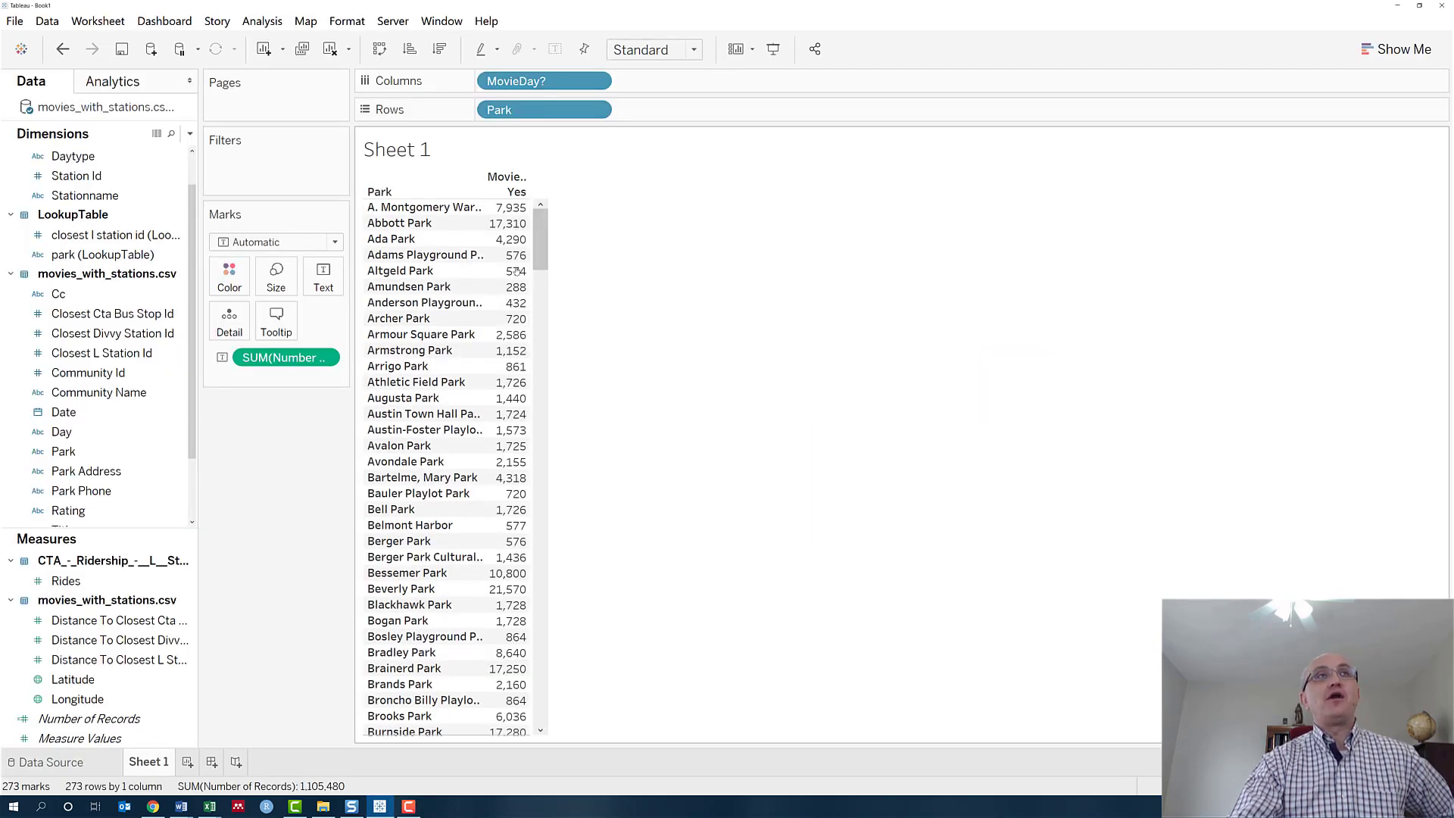
mouse_move(522, 81)
left_mouse_down()
mouse_move(297, 361)
mouse_move(222, 493)
mouse_move(558, 65)
mouse_move(545, 83)
left_mouse_up()
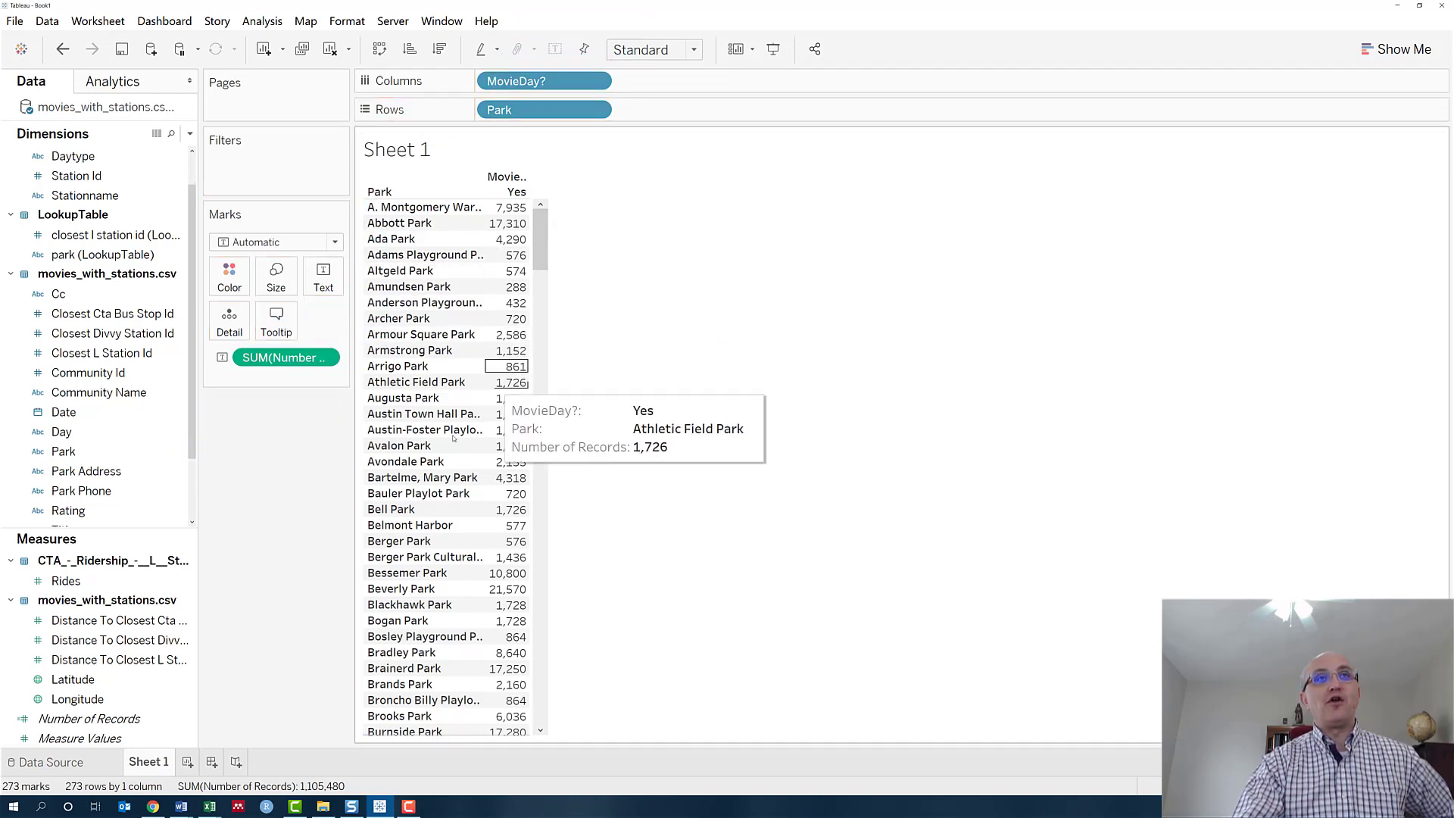
scroll(521, 652, "down", 5)
scroll(522, 379, "up", 5)
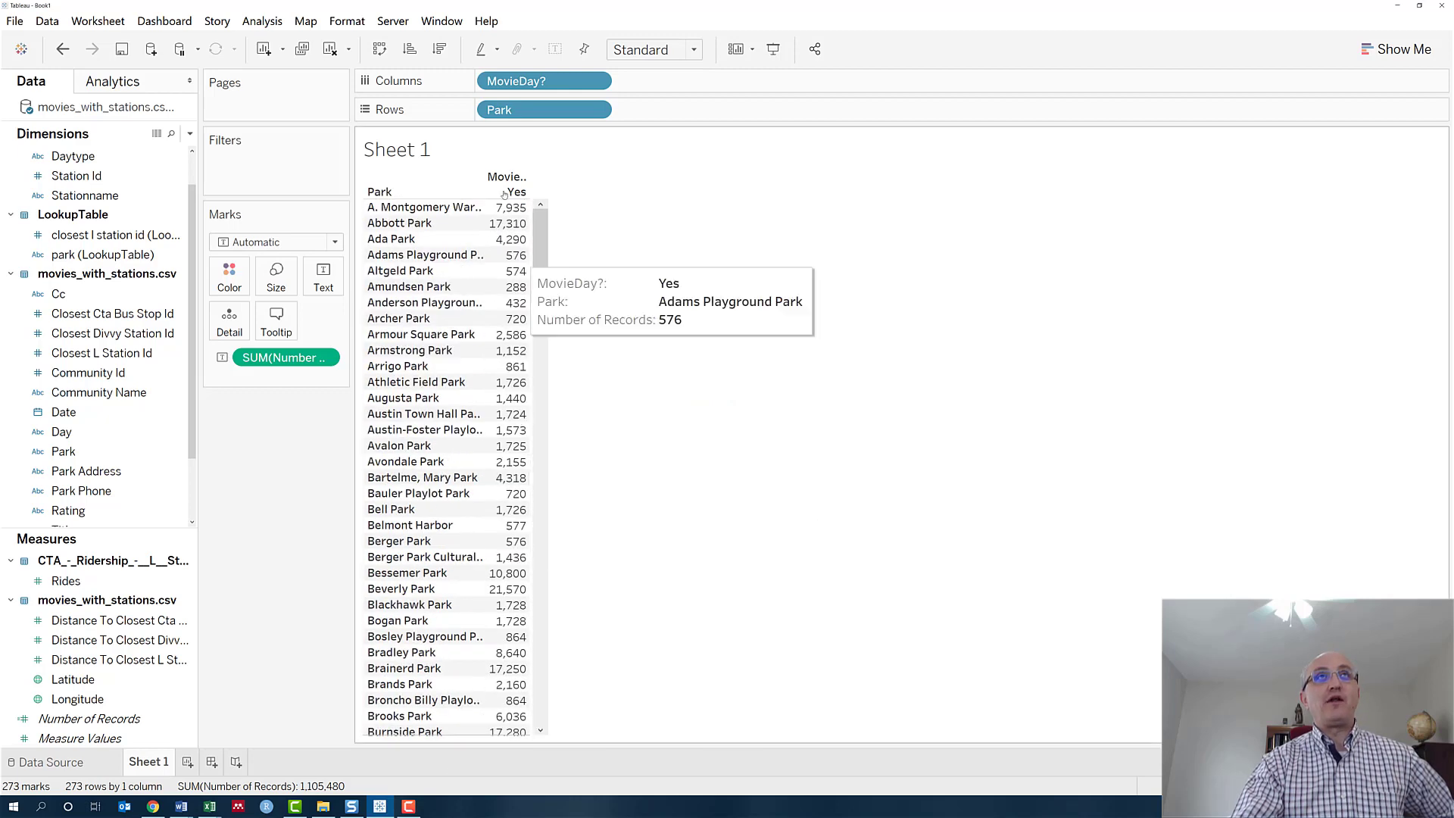
left_click_drag(517, 82, 162, 557)
left_click_drag(522, 110, 125, 614)
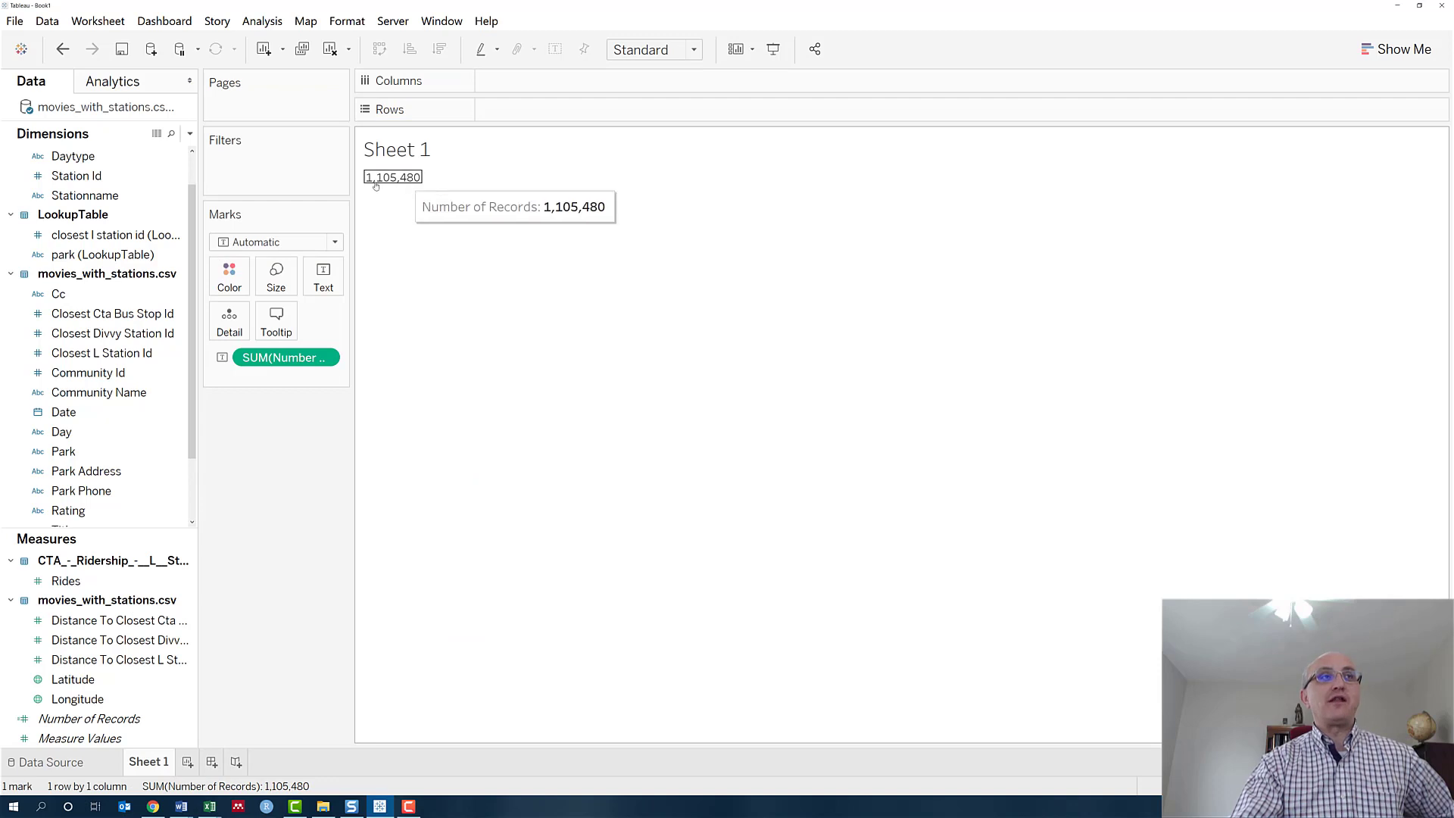
- Remove LookupTable from the data source and check the total number of records on Sheet 1
left_click(51, 761)
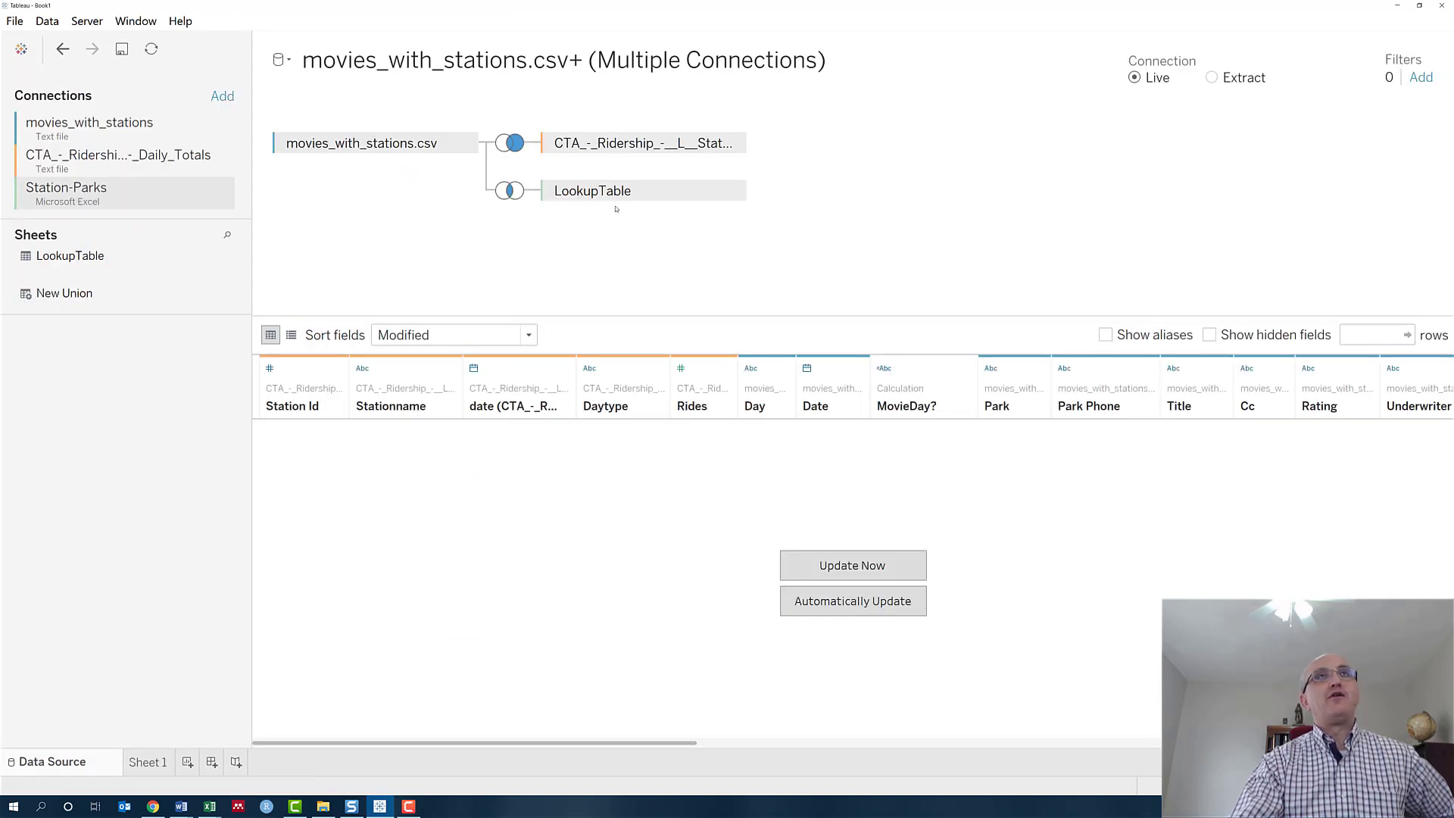
left_click_drag(592, 191, 130, 496)
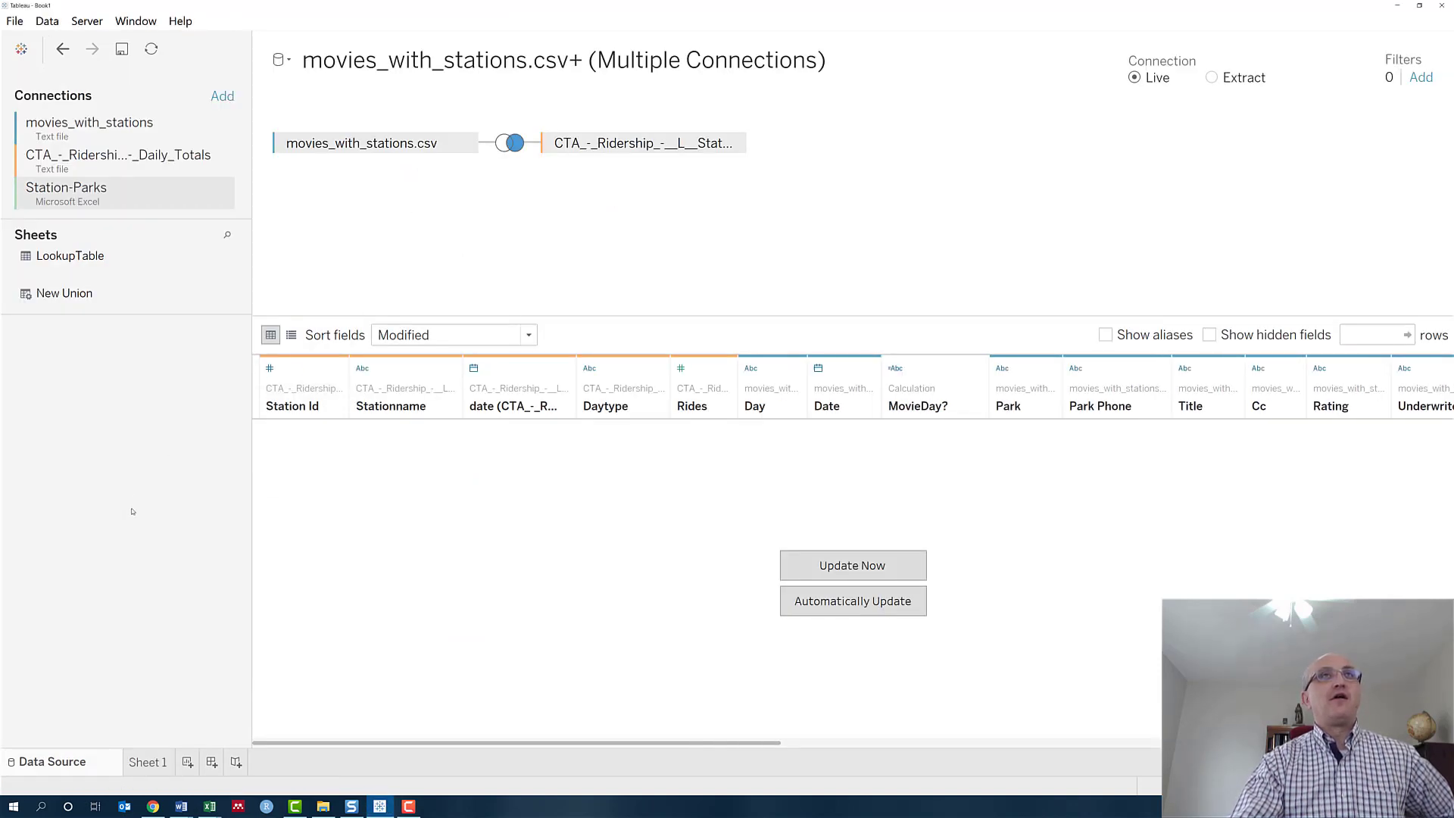
left_click(148, 761)
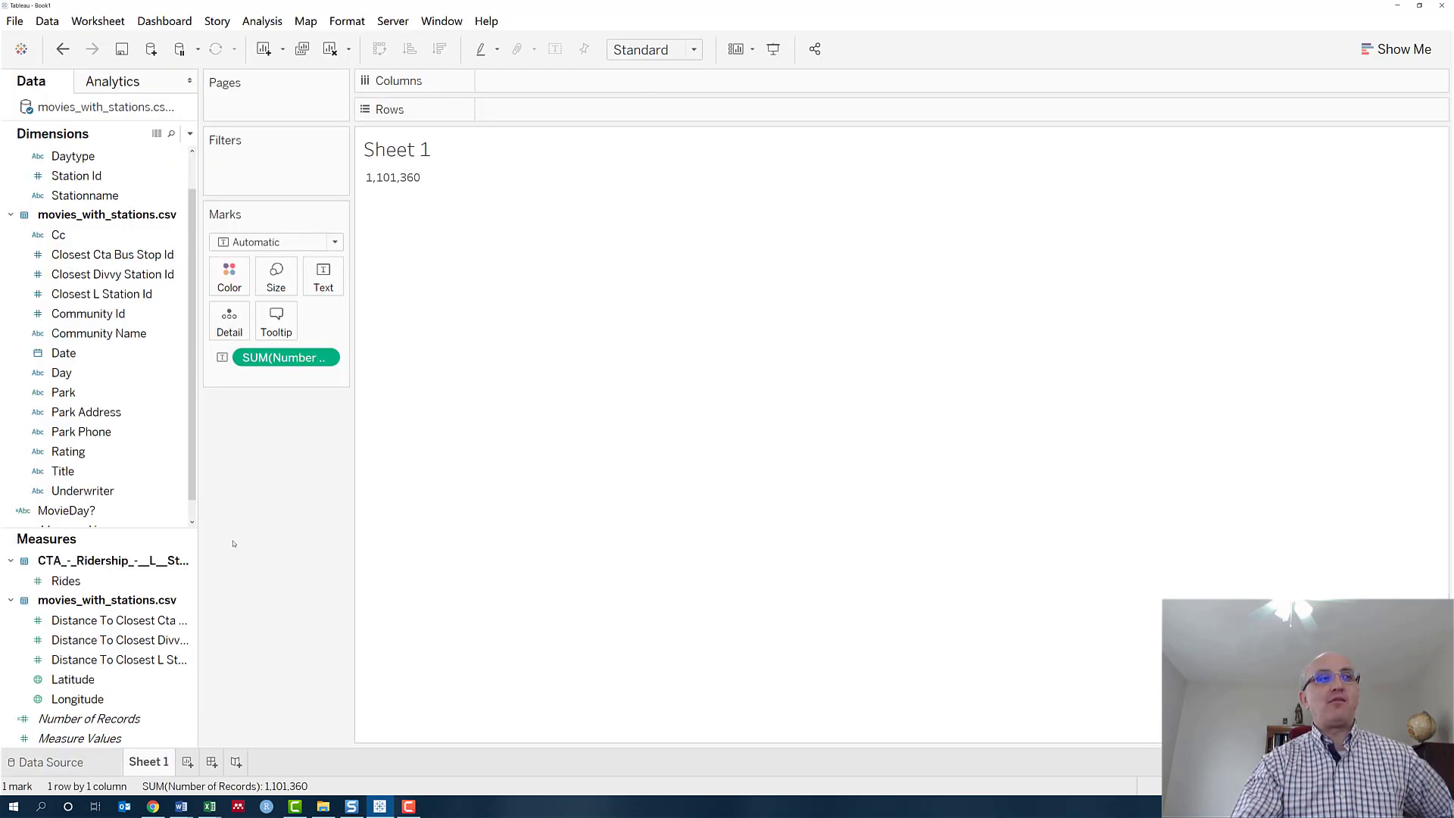
- Add LookupTable back to the data source with a Left join and check the record count on Sheet 1
left_click(86, 762)
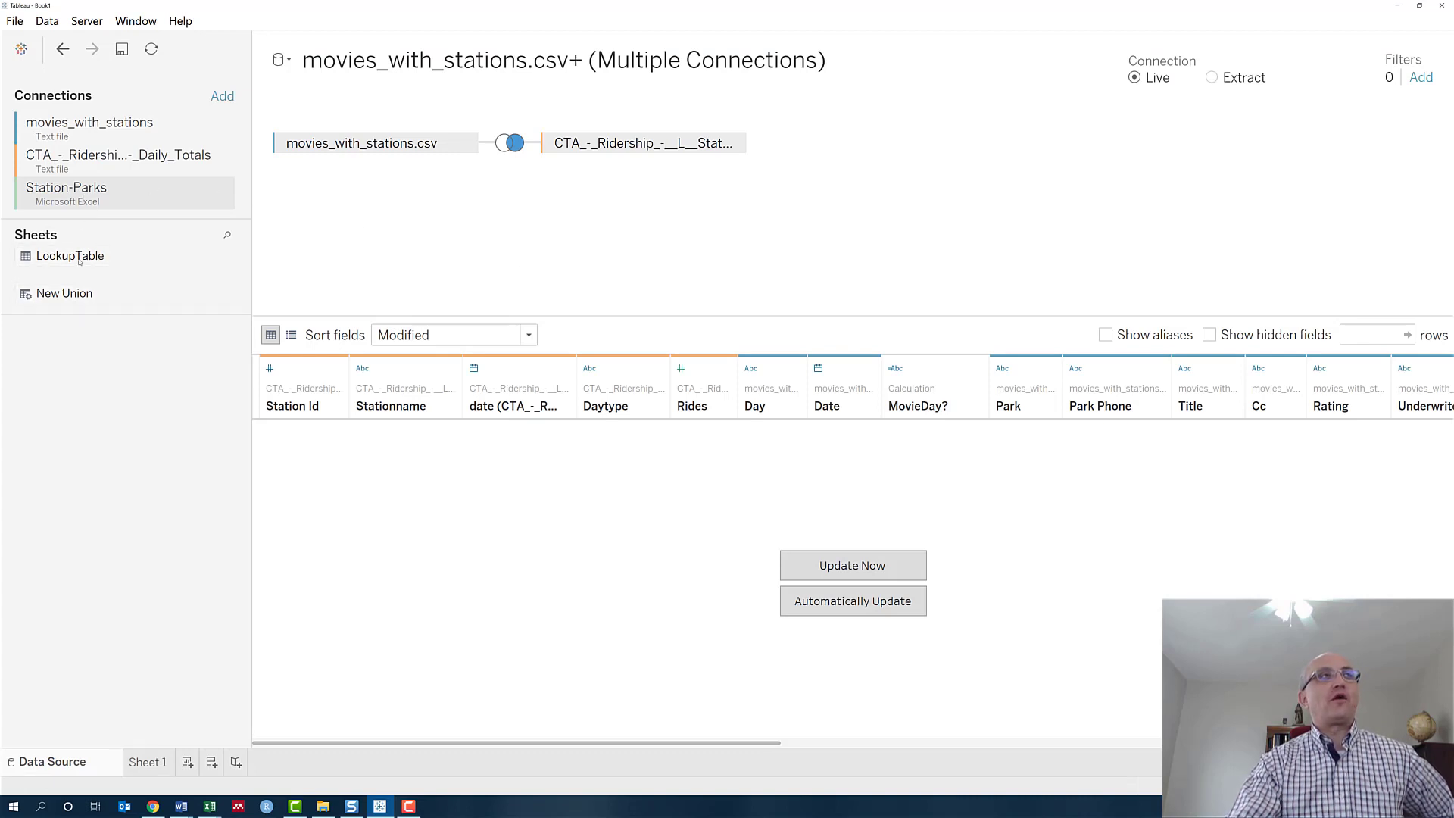
left_click_drag(68, 256, 616, 229)
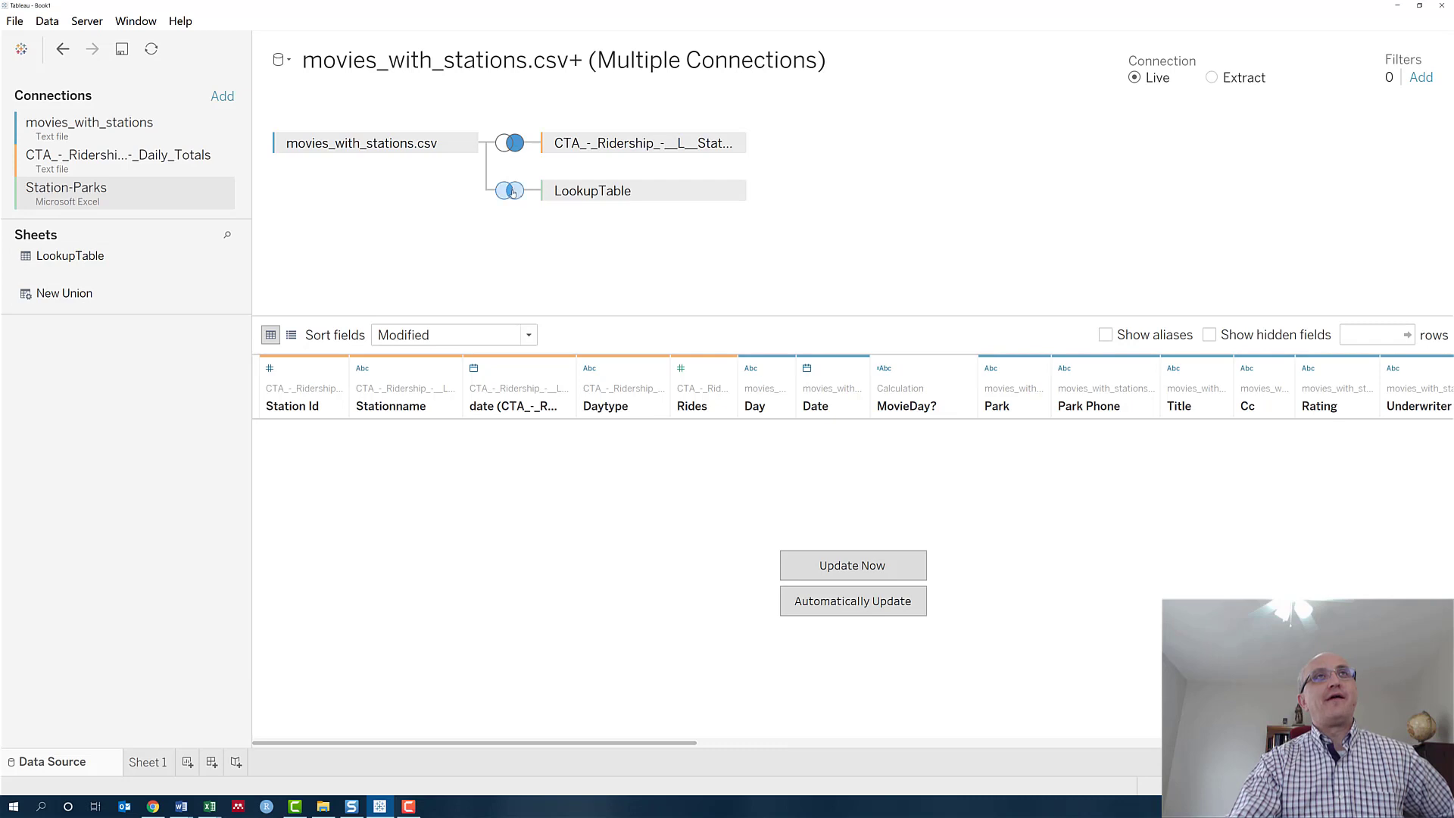
left_click(509, 190)
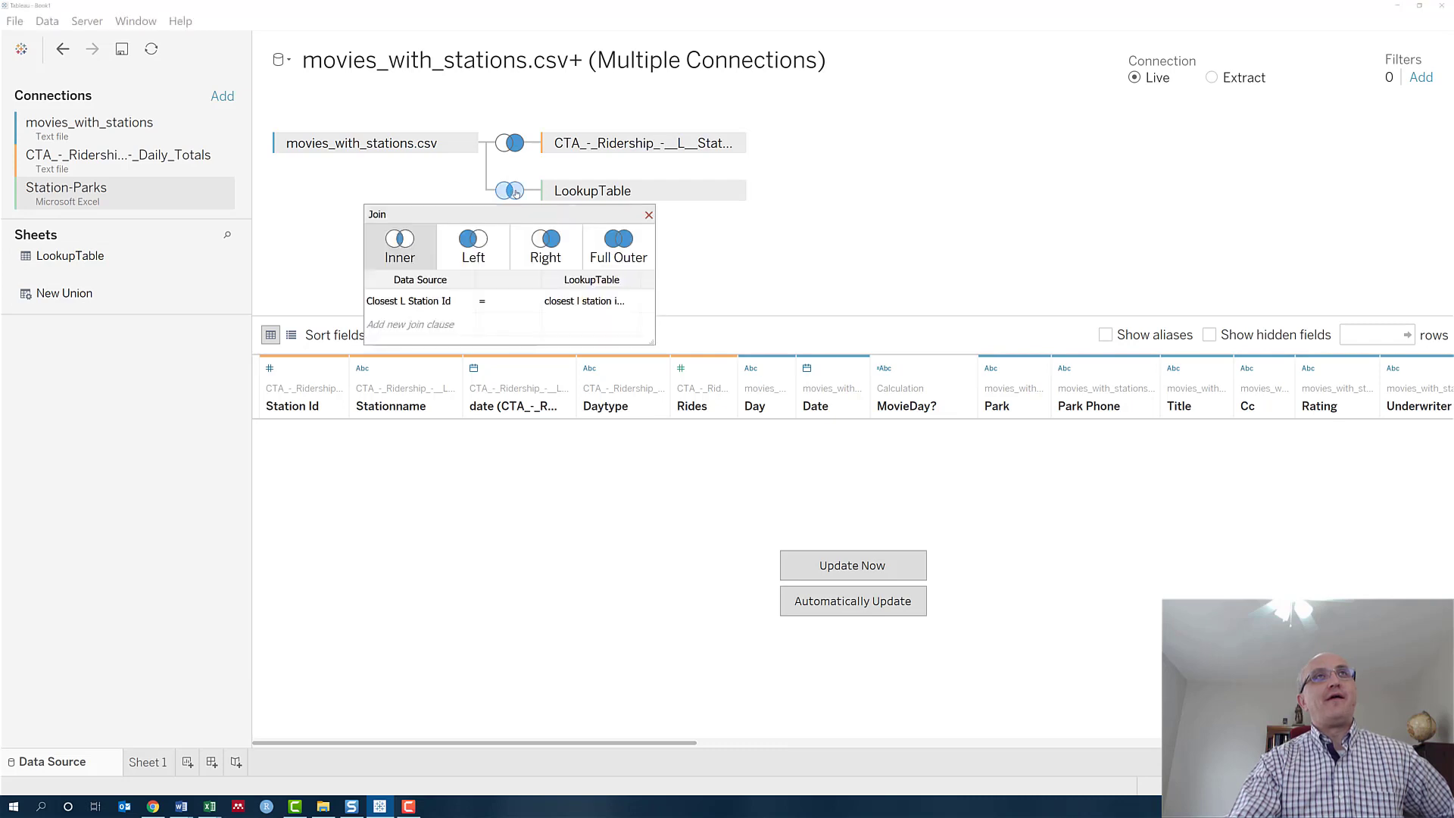
left_click(491, 251)
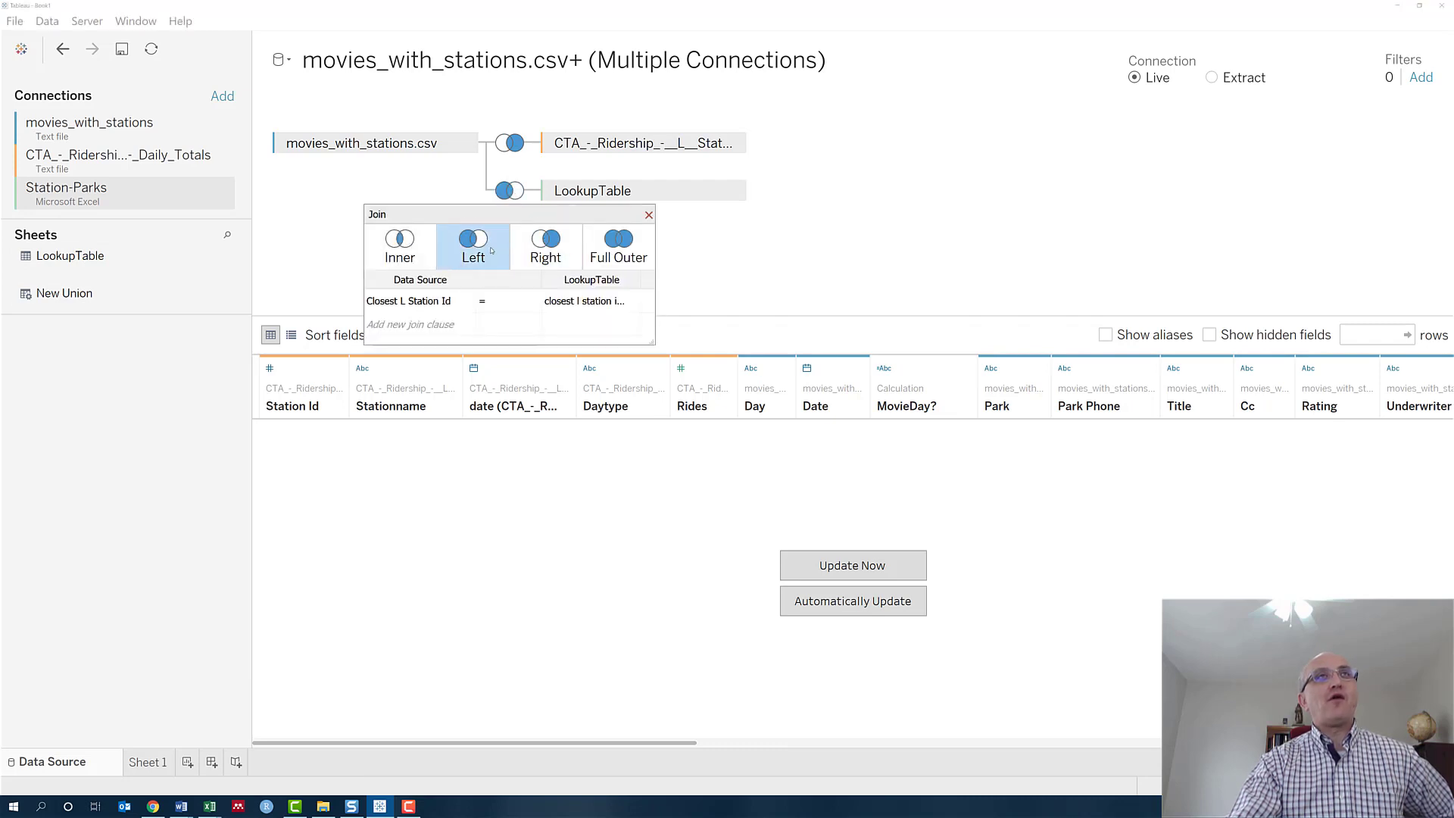
left_click(154, 762)
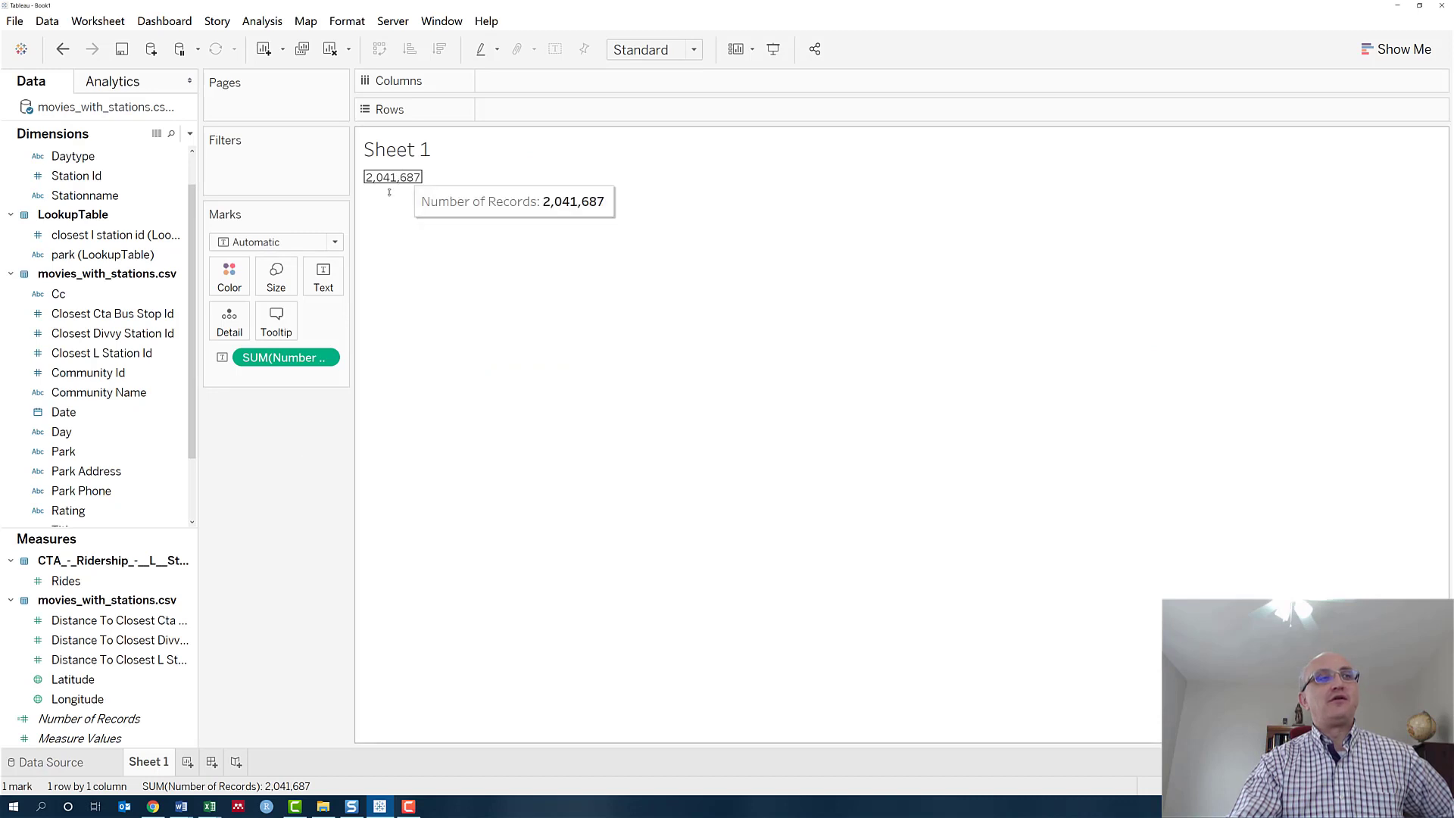
- Remove LookupTable, the CTA ridership table and movies_with_stations.csv from the data source, leaving its canvas empty
left_click(66, 766)
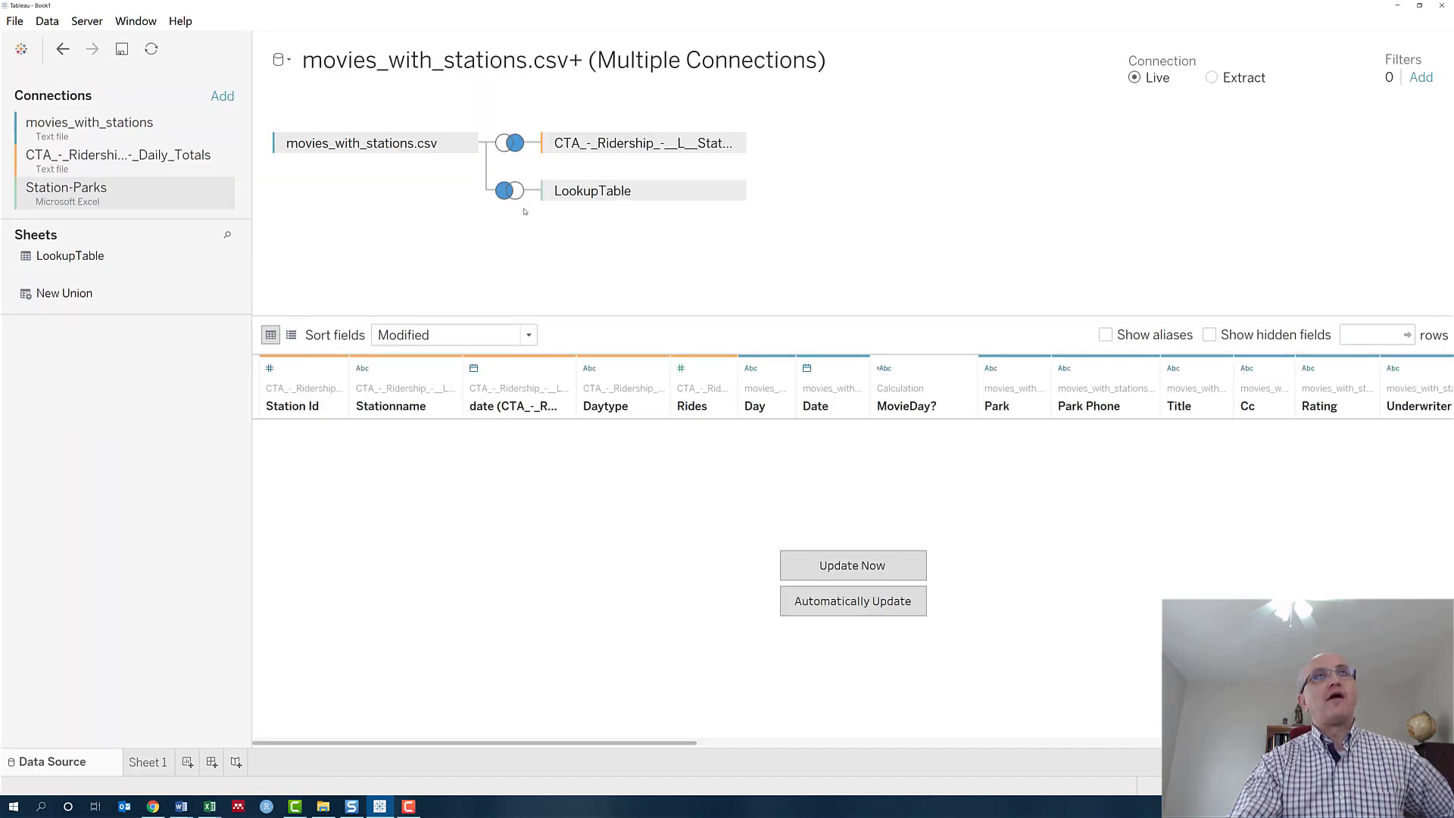
mouse_move(513, 198)
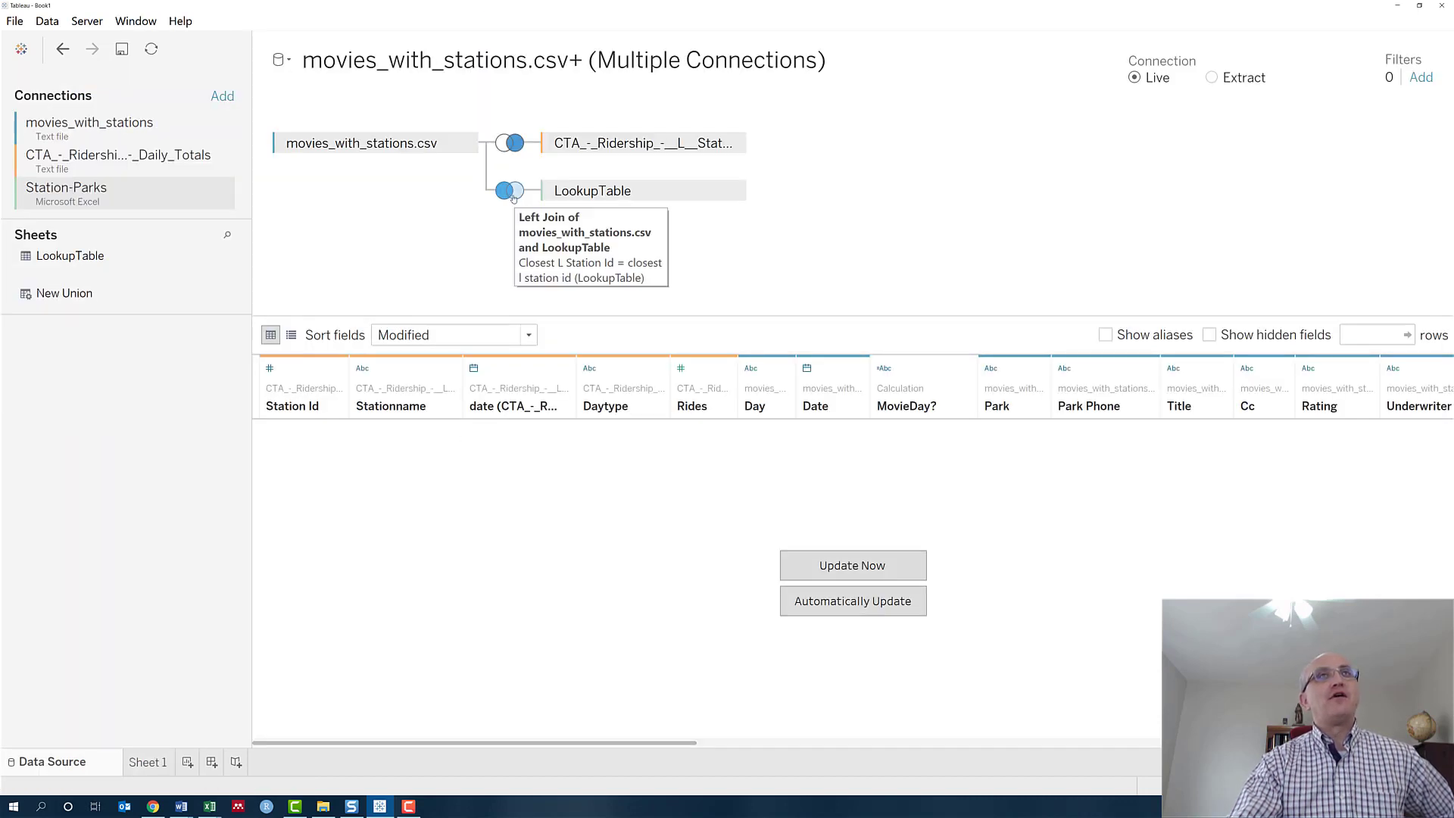
left_click_drag(583, 191, 89, 318)
left_click_drag(652, 144, 129, 402)
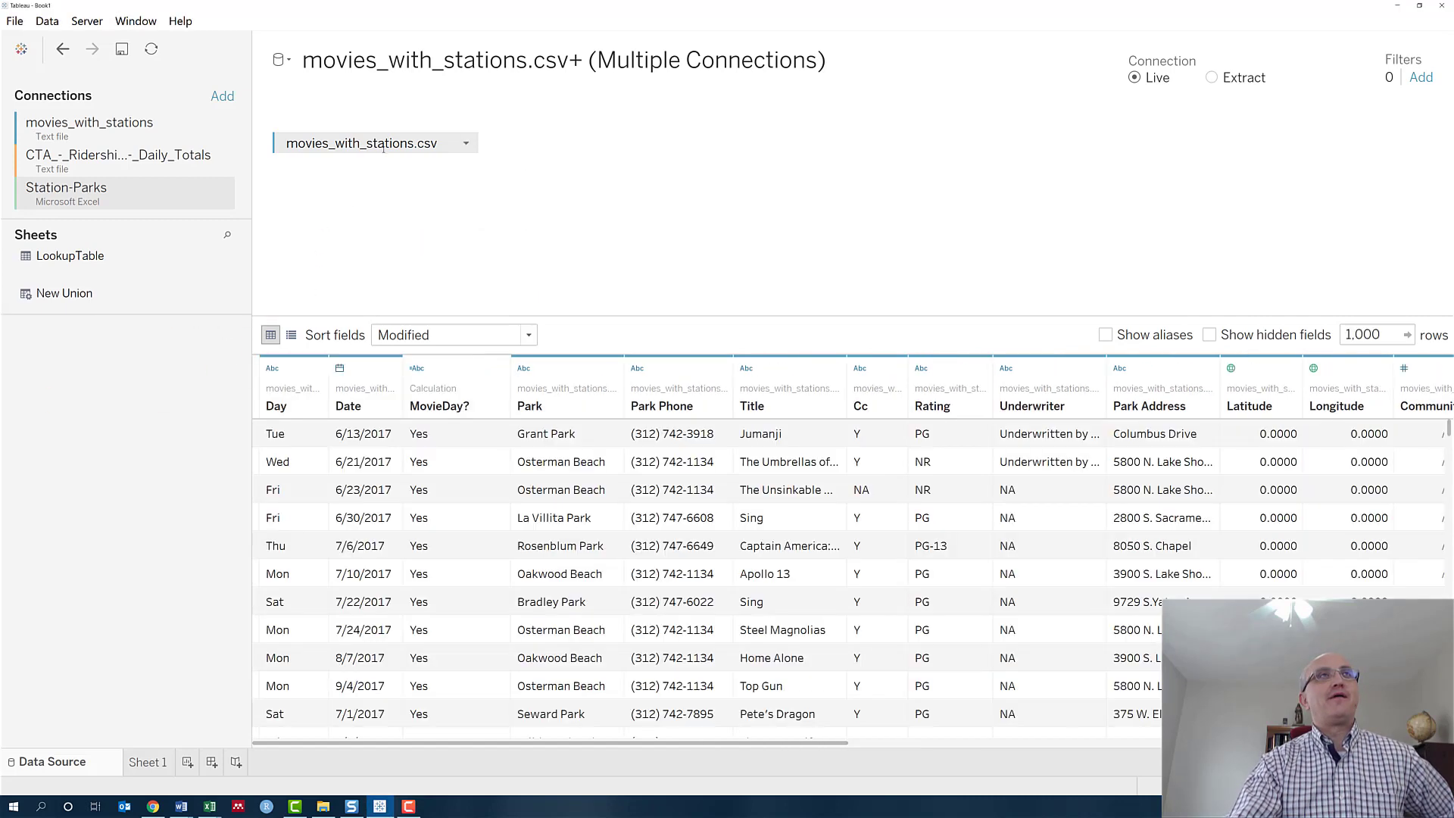
left_click_drag(384, 148, 113, 399)
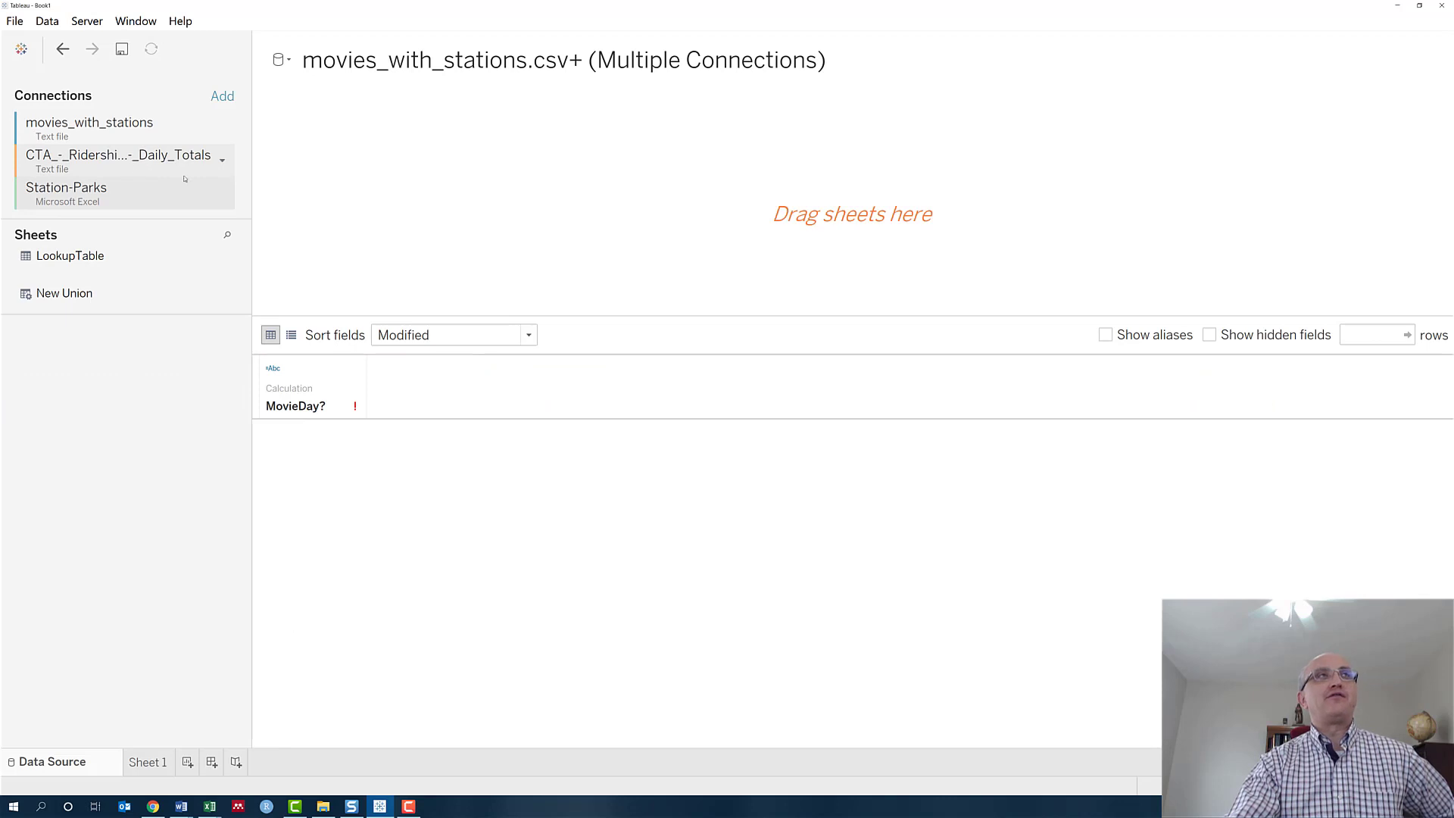
- Add the CTA ridership daily totals file as the data source's only table and check its record count on Sheet 1
left_click(118, 159)
left_click_drag(79, 324, 402, 247)
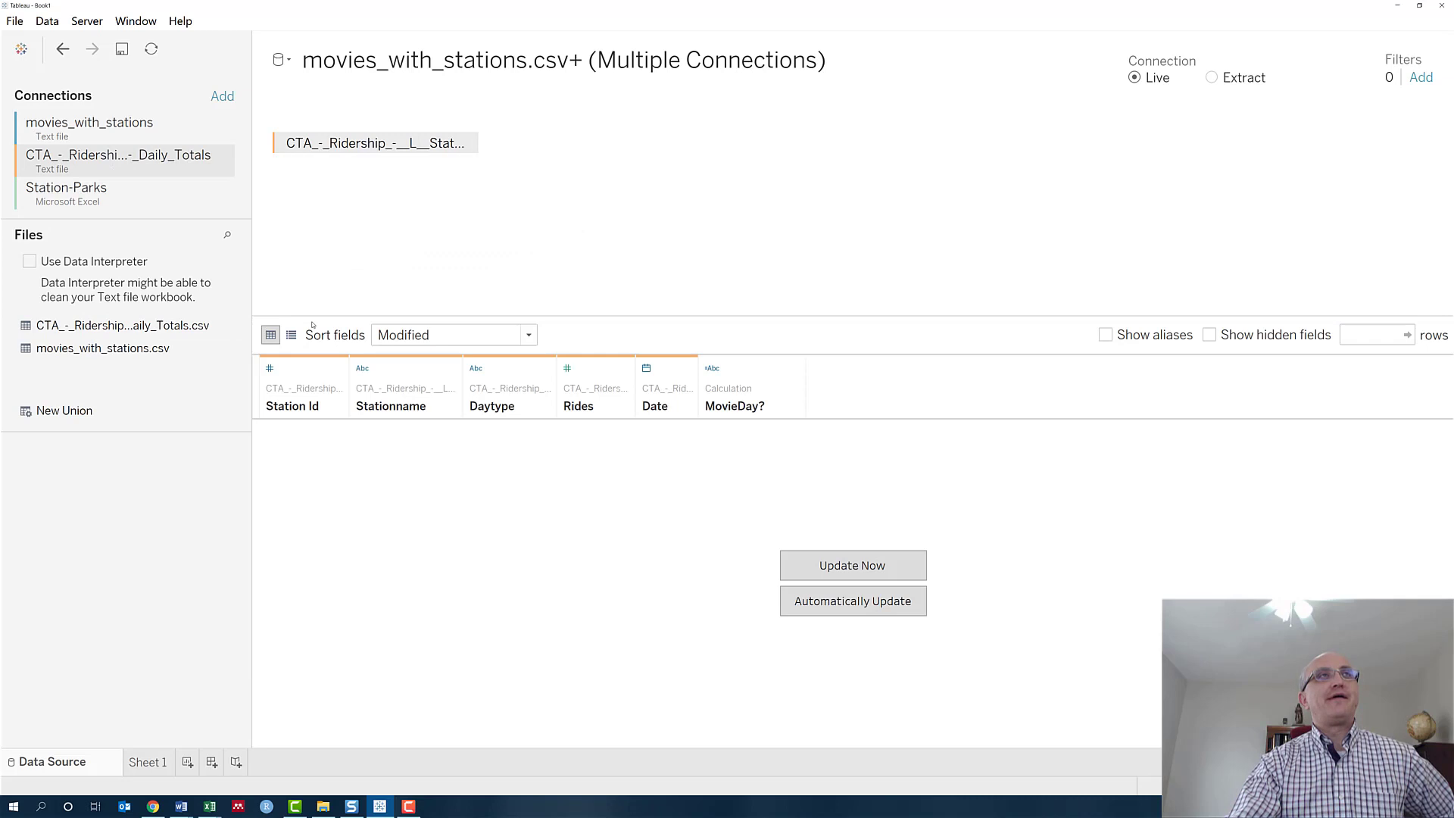
left_click(83, 193)
left_click_drag(71, 255, 128, 383)
left_click(148, 762)
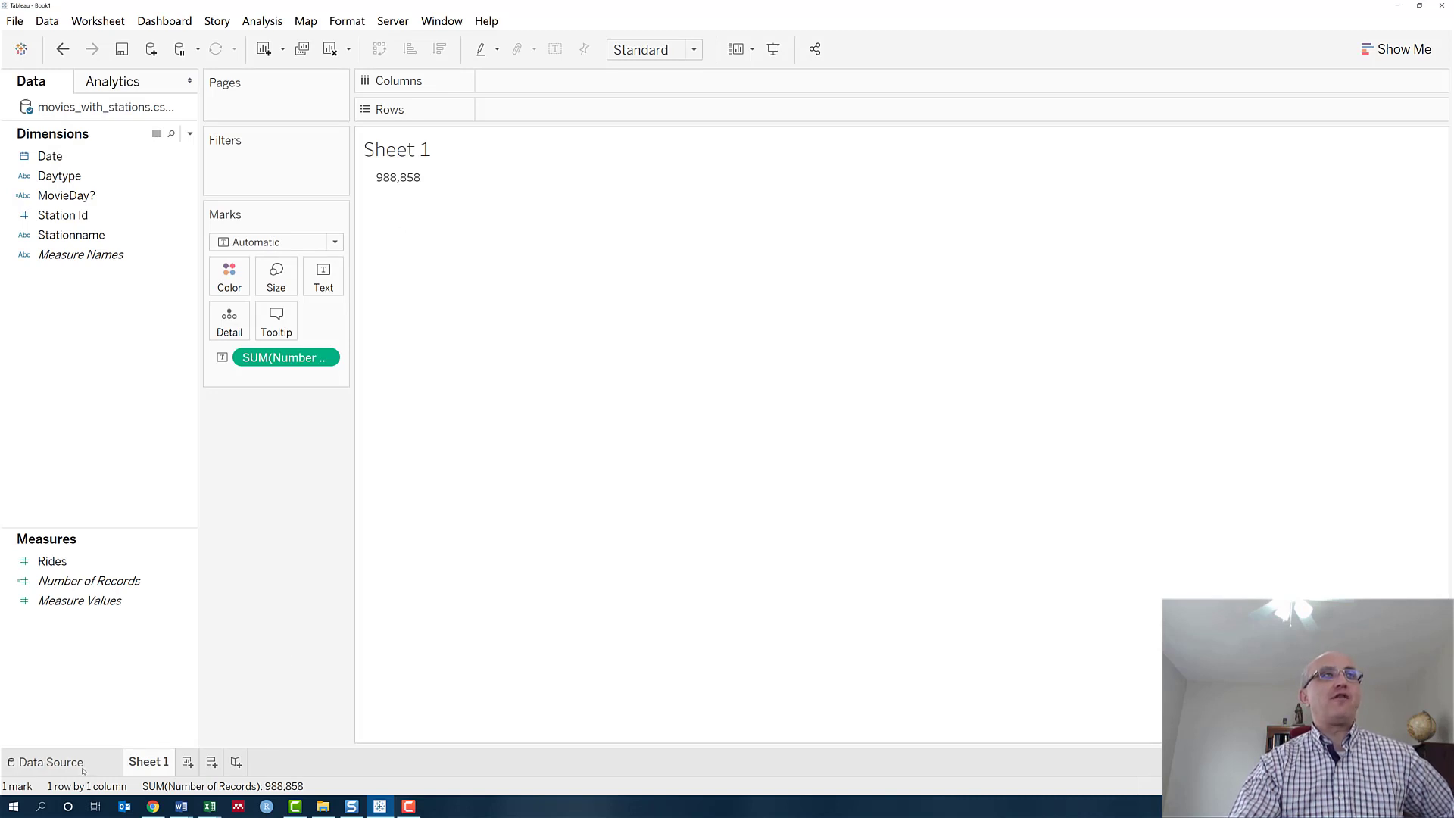
- Left-join LookupTable to the CTA ridership table on Station Id = Closest L Station Id and check the record count on Sheet 1
left_click(11, 761)
left_click_drag(88, 256, 530, 227)
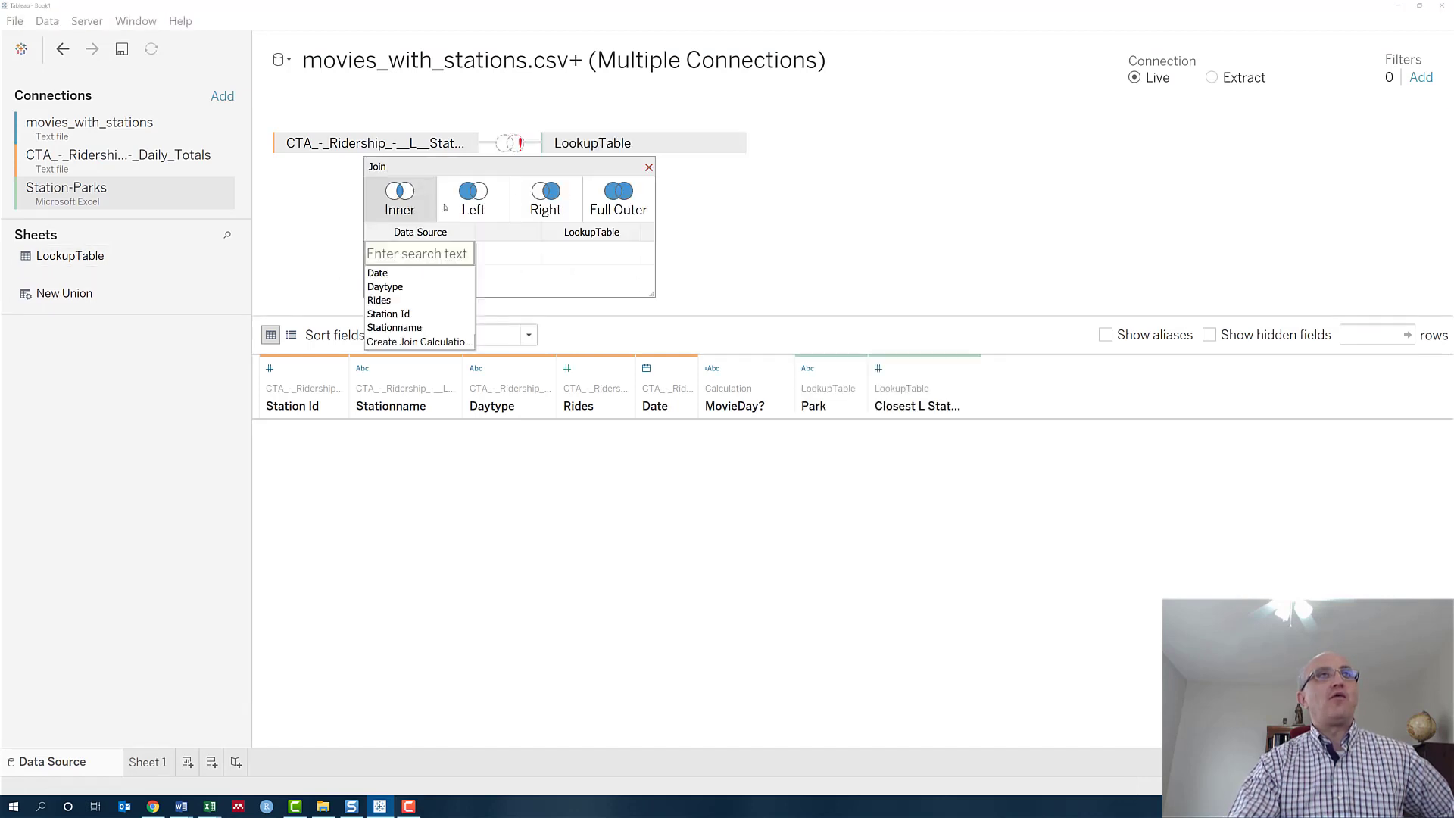
left_click(412, 314)
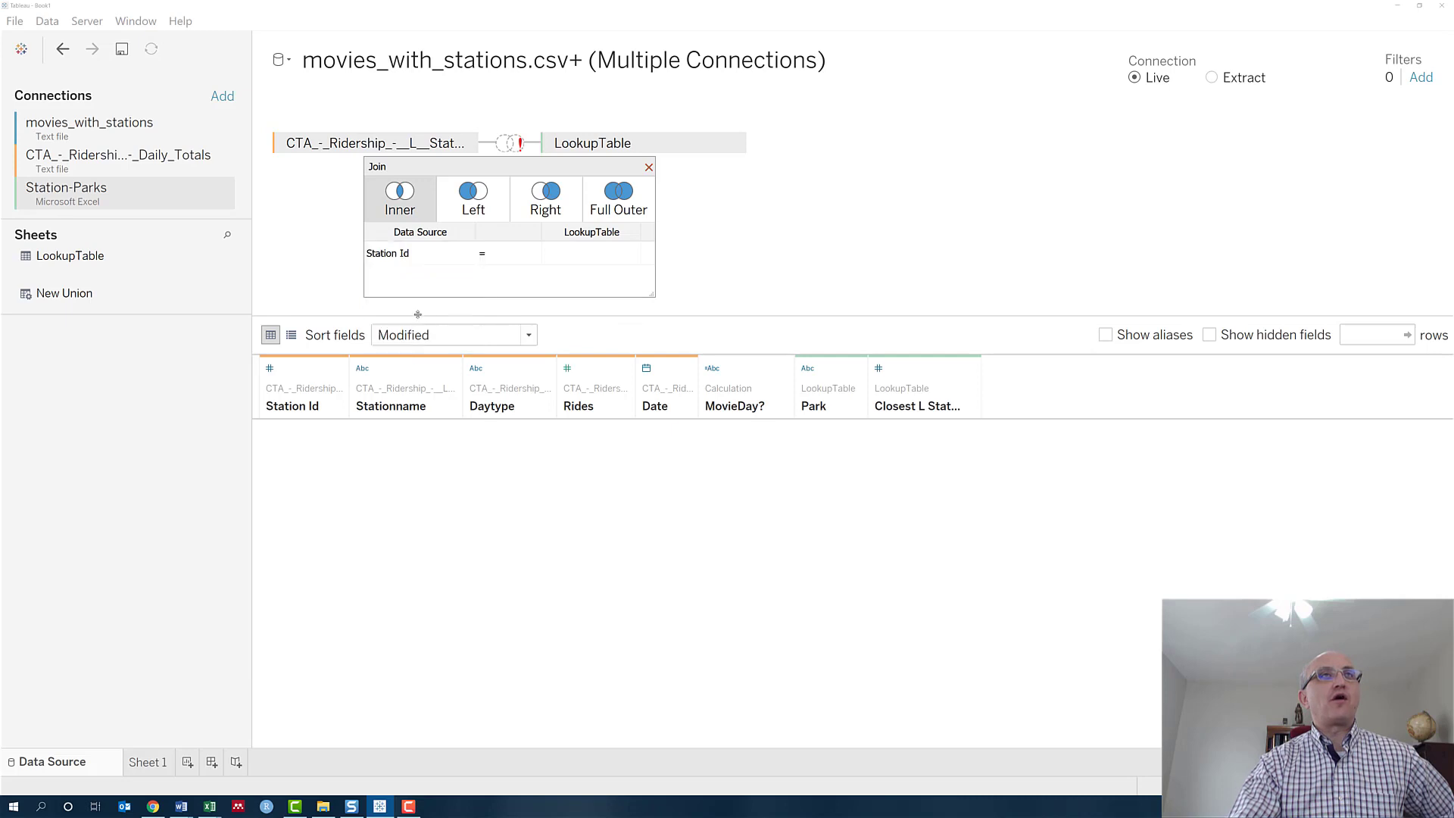
left_click(587, 253)
left_click(588, 265)
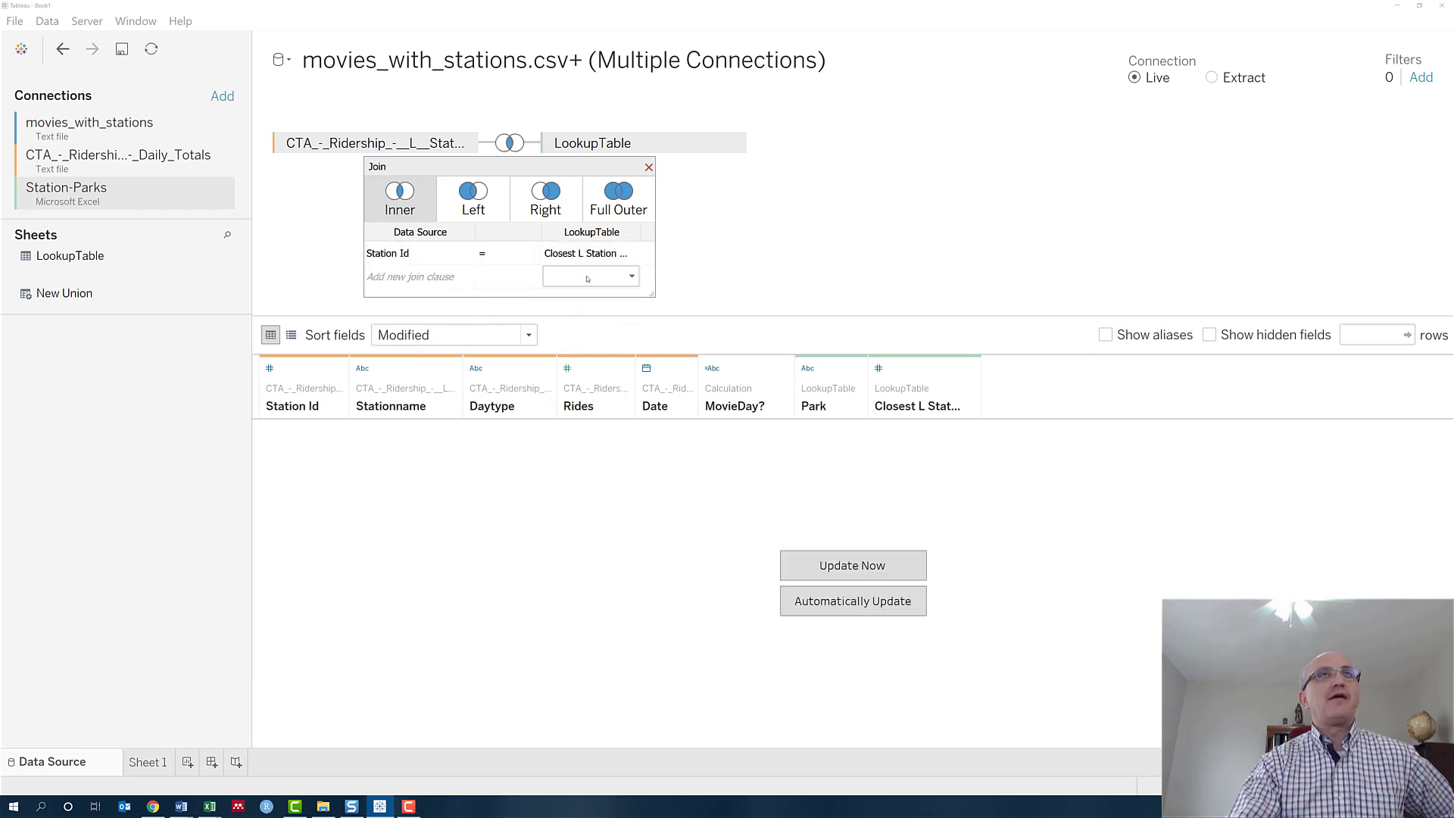
left_click(446, 213)
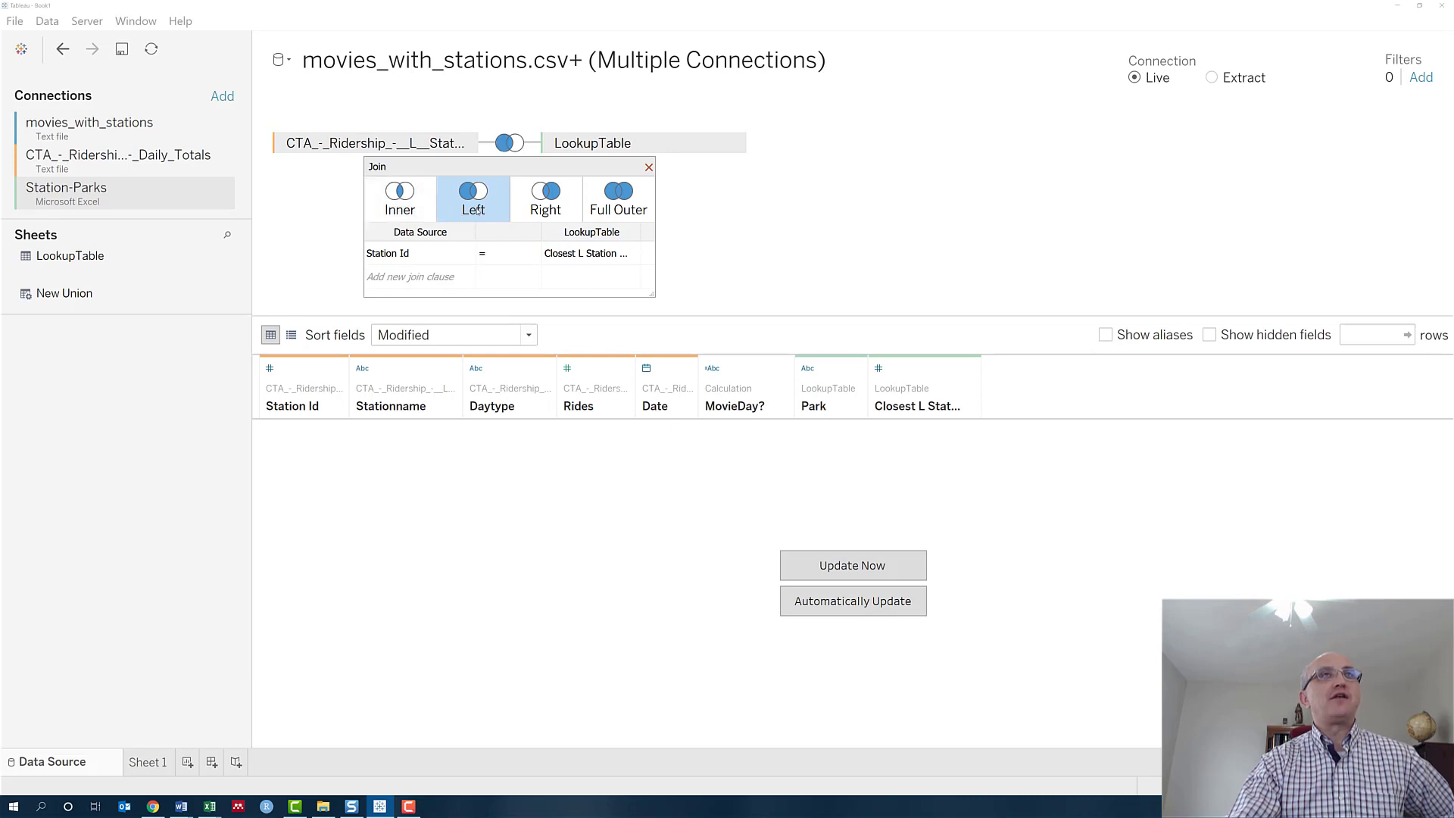
left_click(648, 166)
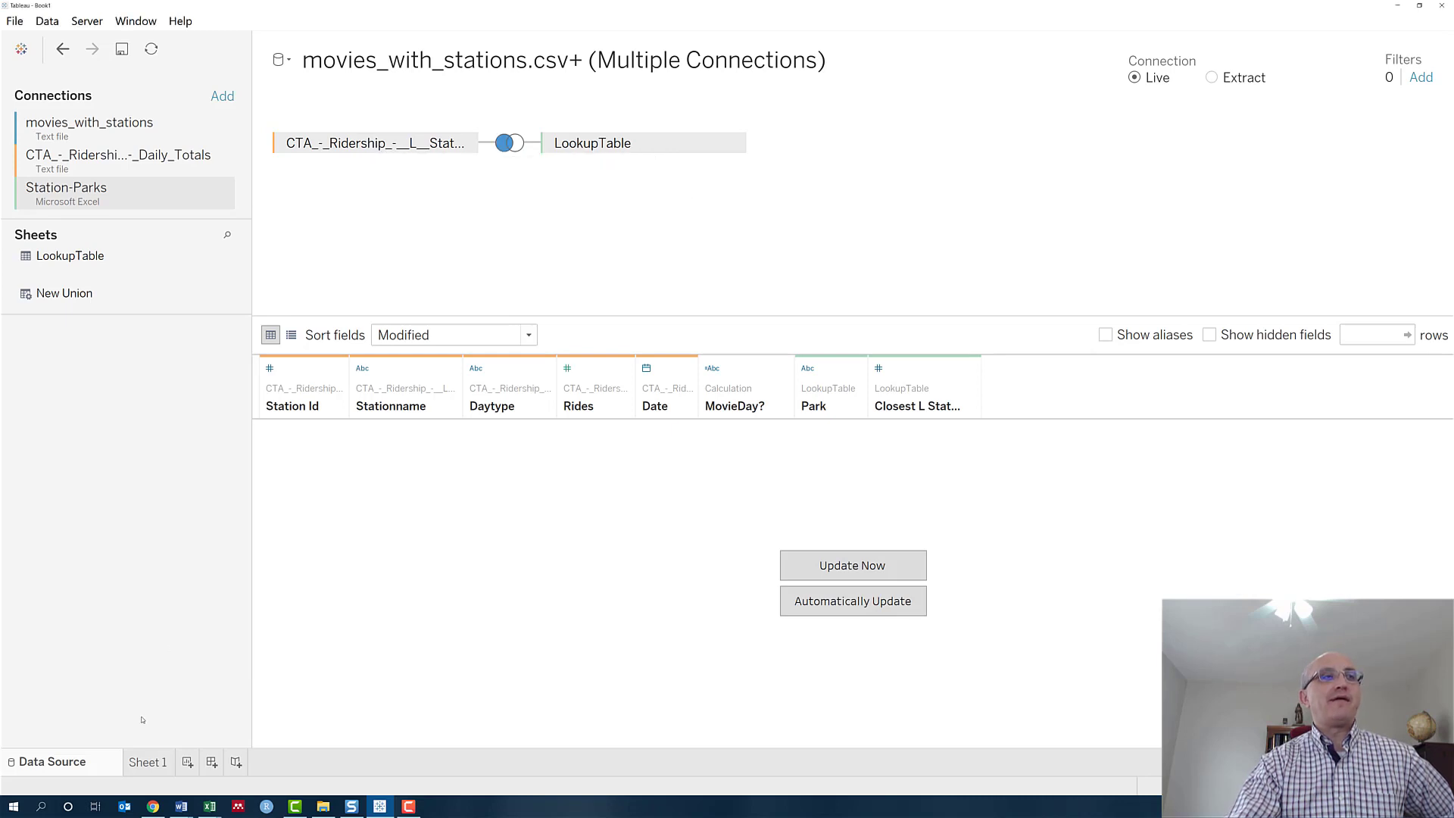
left_click(148, 761)
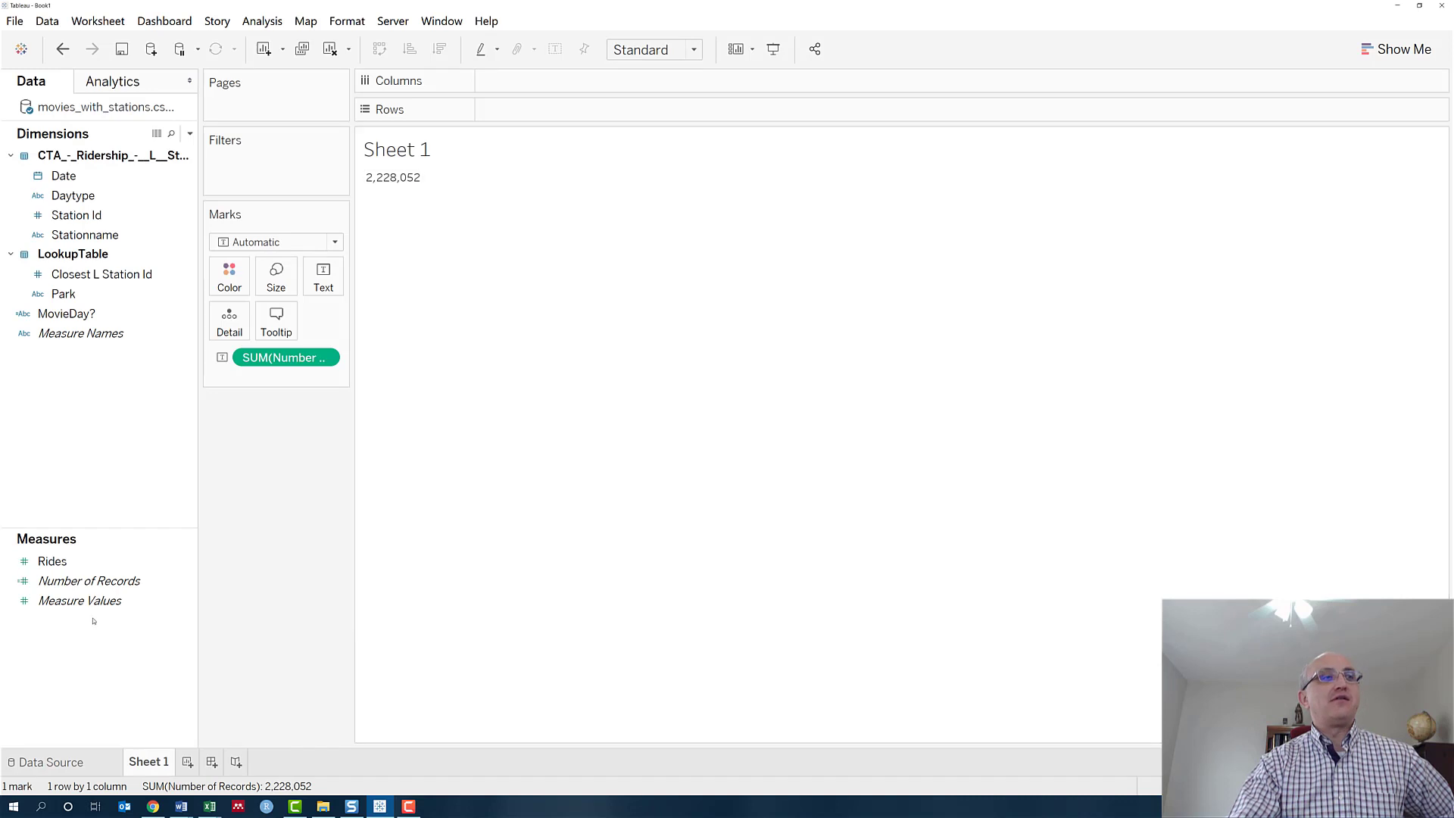
- Change the join between the CTA ridership table and LookupTable to Right and check the record count on Sheet 1
left_click(47, 761)
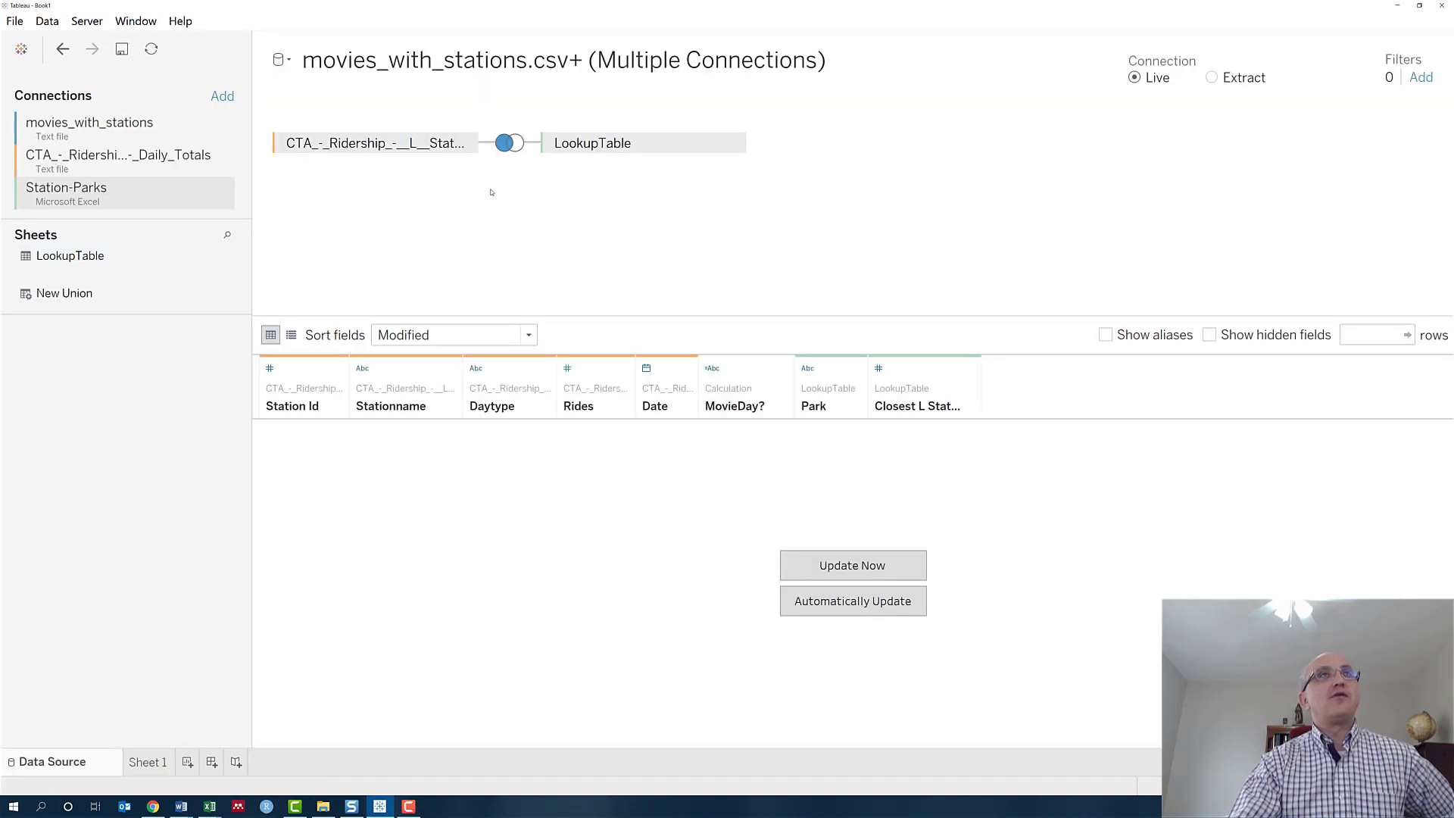
left_click(506, 143)
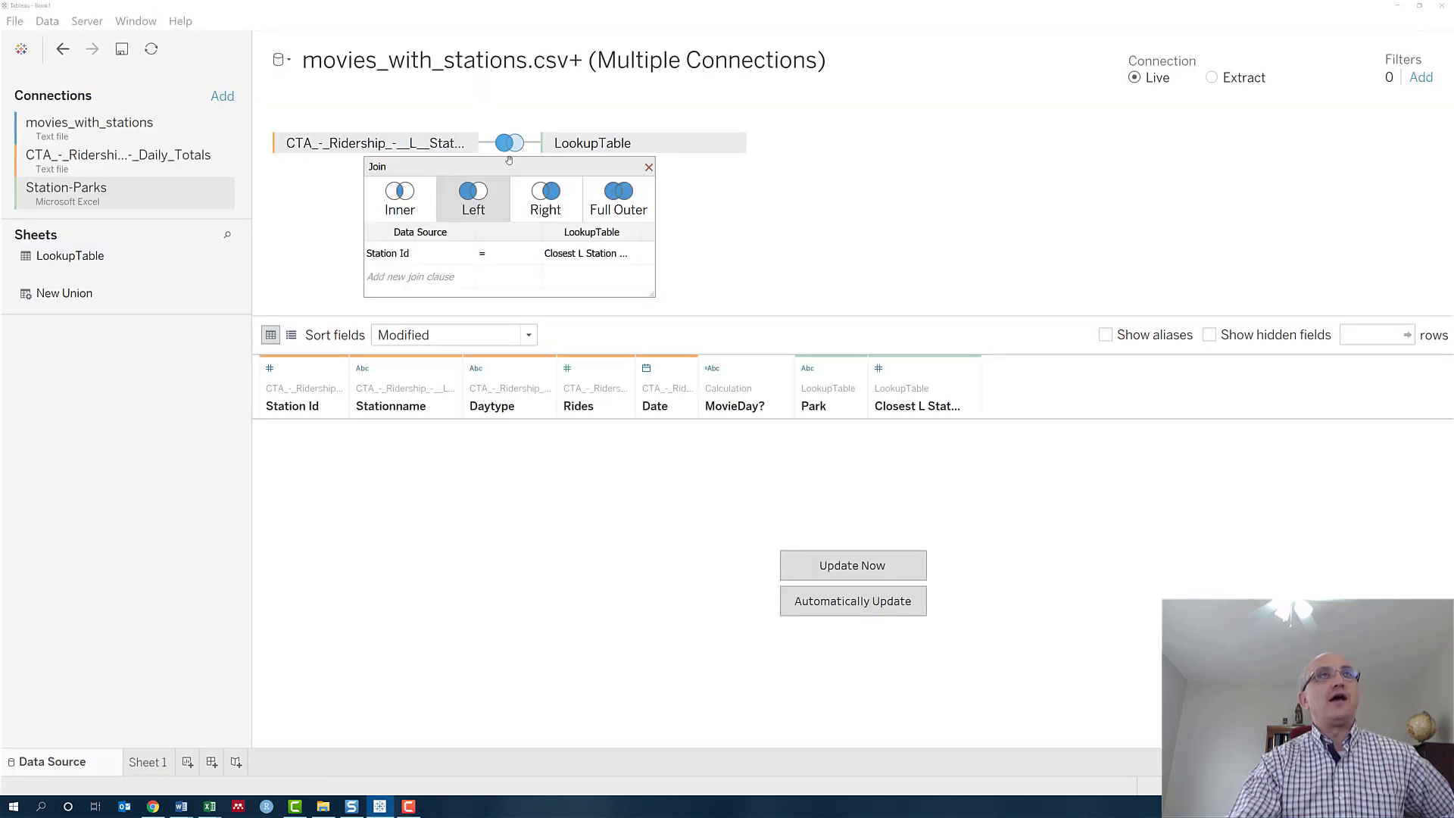
left_click(413, 199)
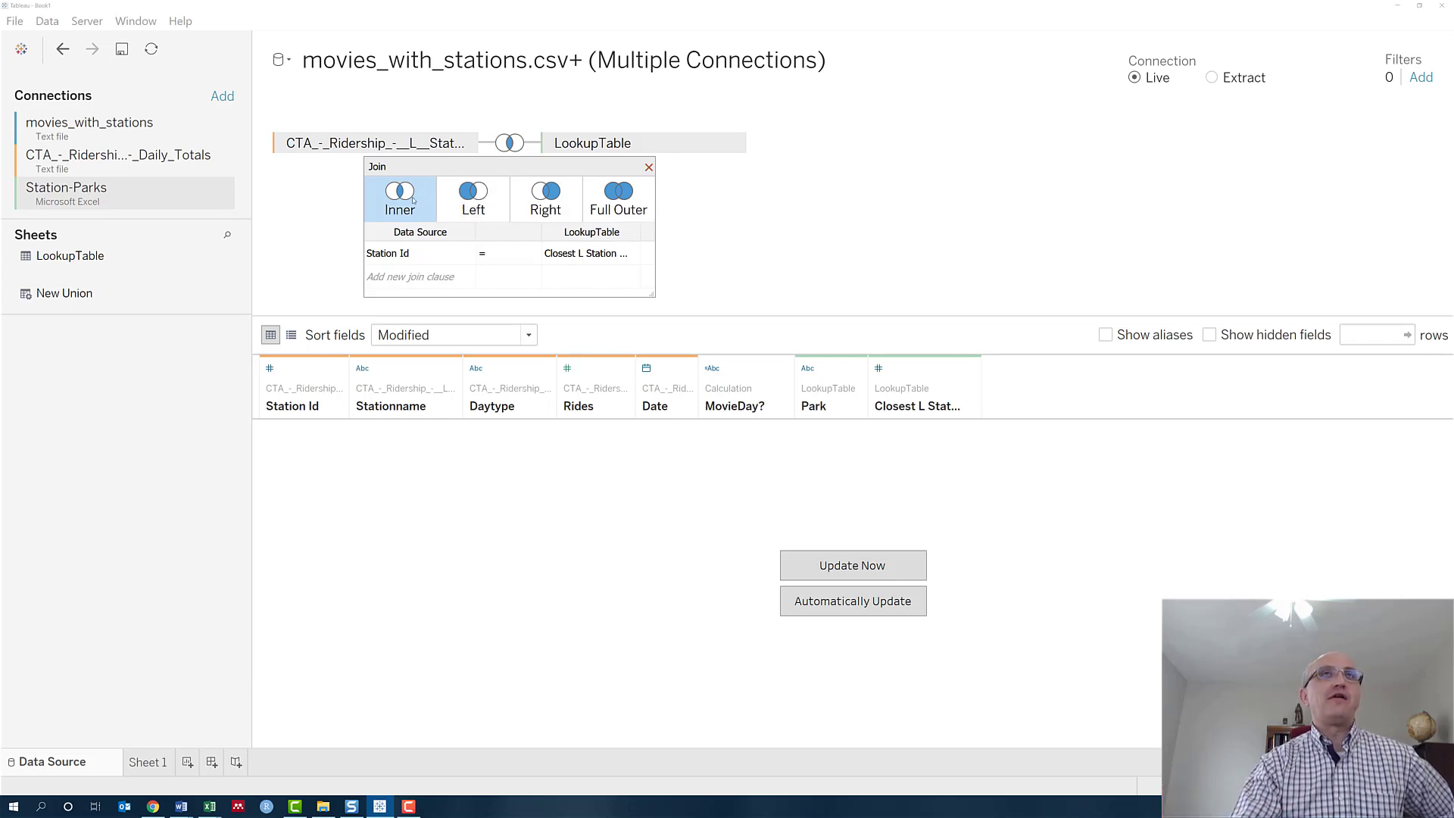
left_click(545, 198)
left_click(144, 762)
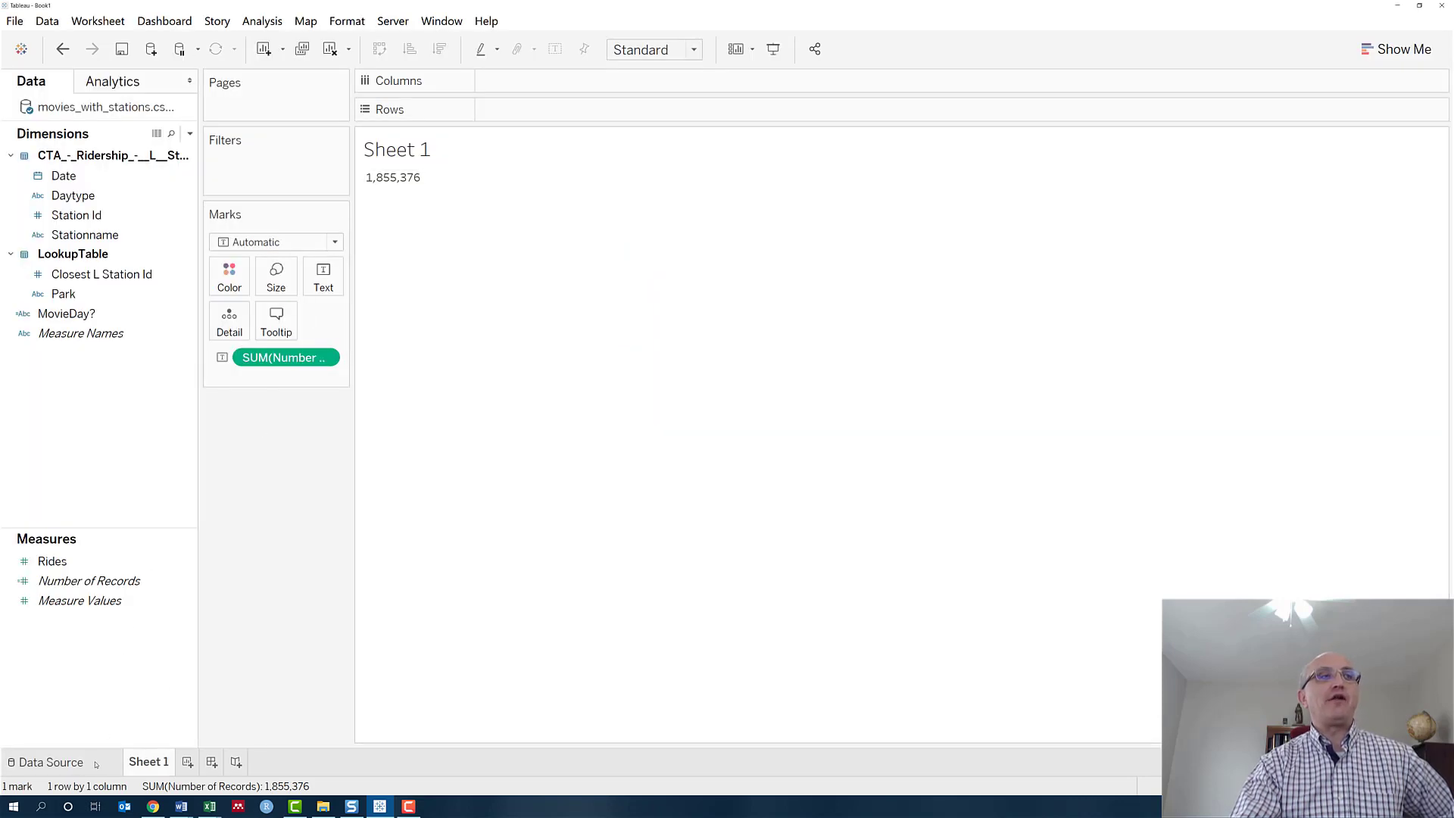
left_click(47, 762)
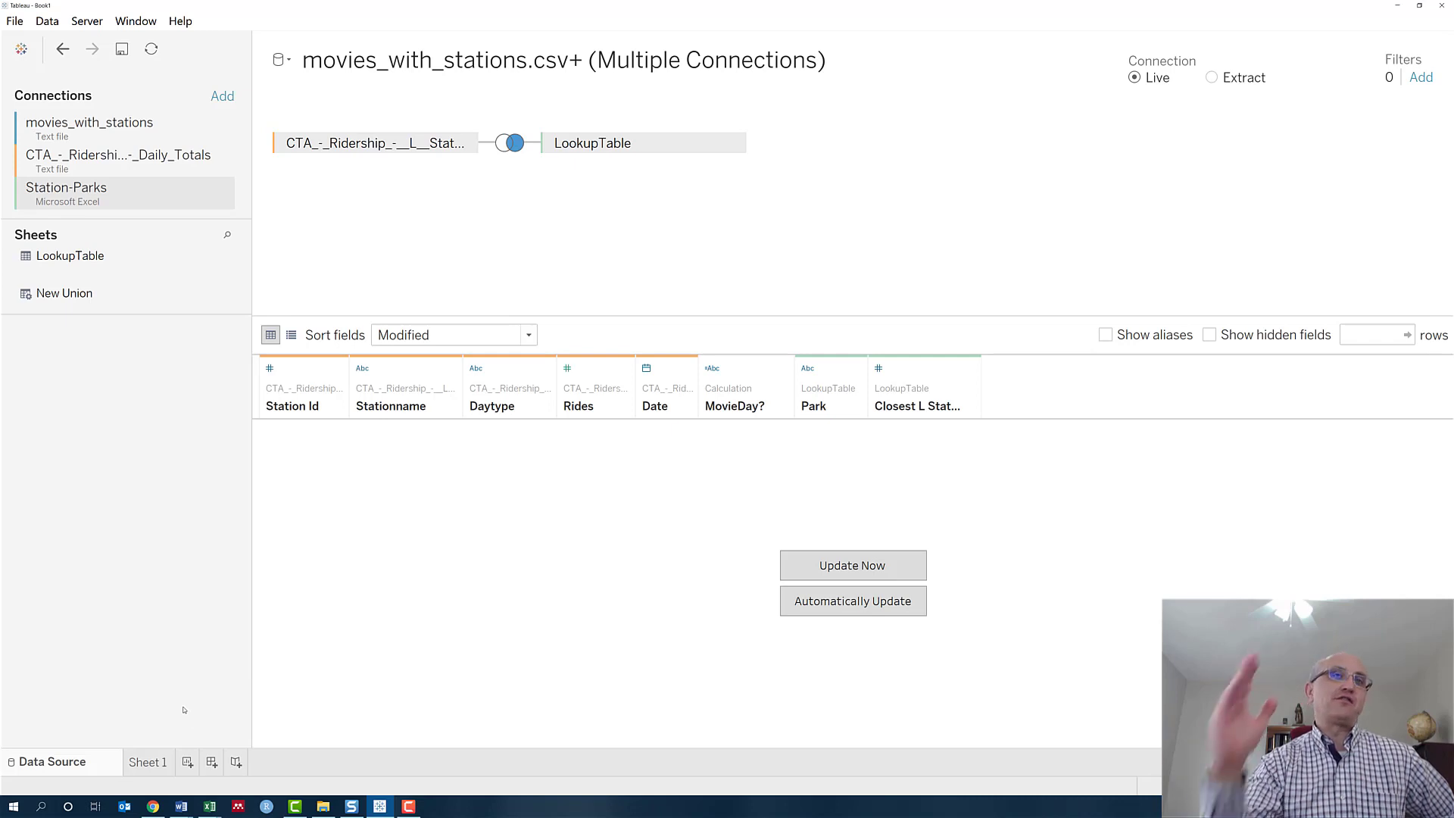